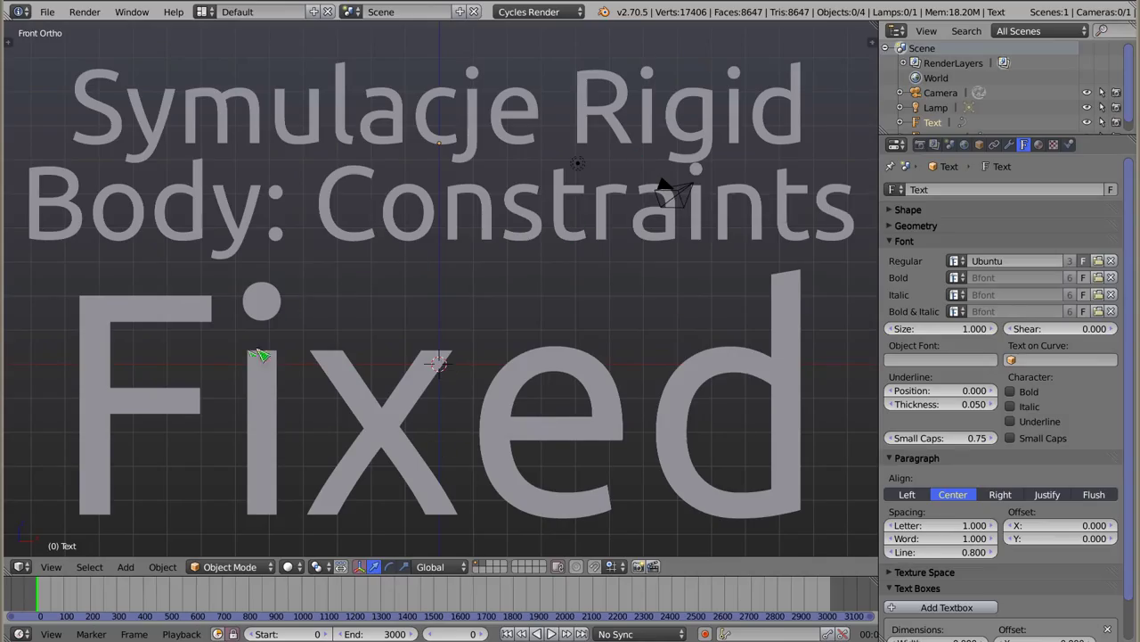
- Delete the 'Fixed' text and the title text, then tilt the view toward the grid
right_click(269, 304)
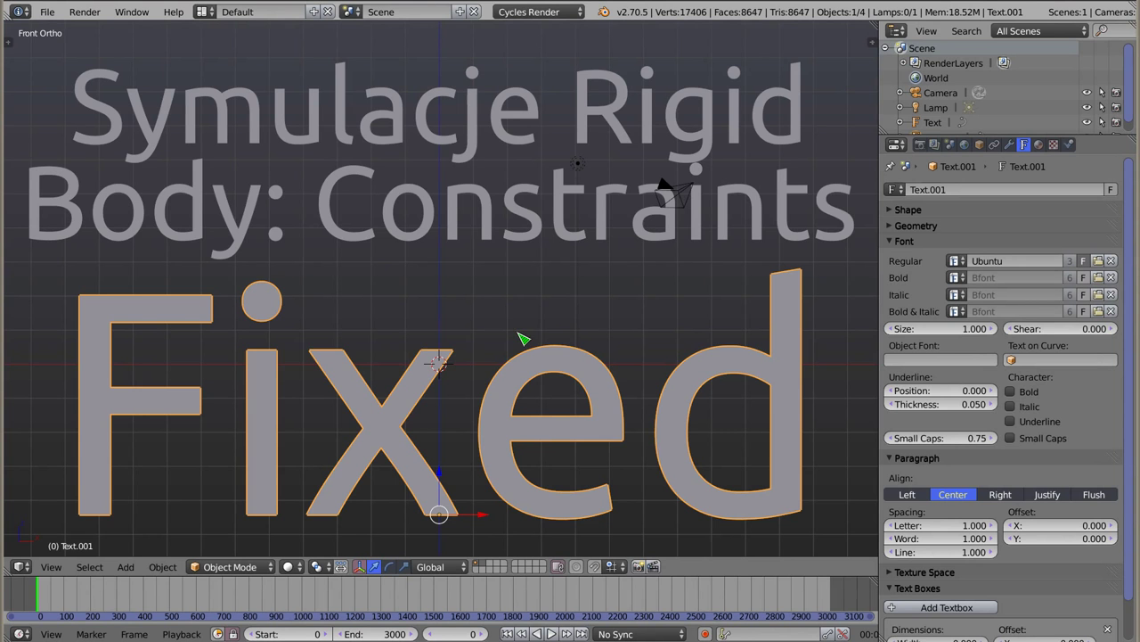
key("x")
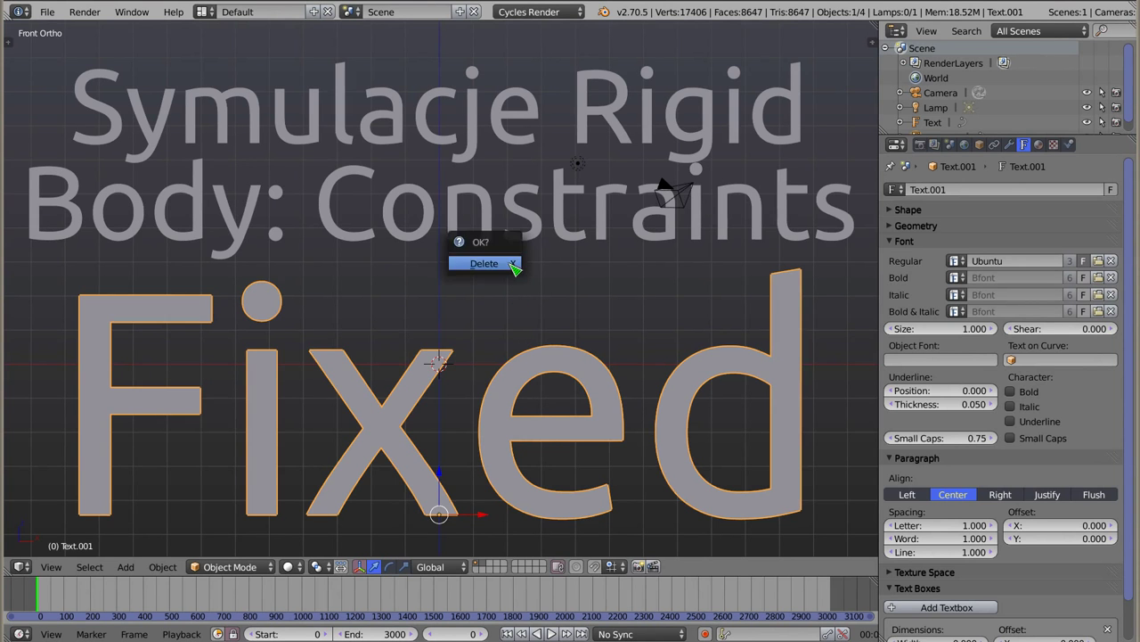
left_click(515, 260)
right_click(518, 222)
key("x")
left_click(521, 216)
mouse_move(463, 359)
middle_mouse_down()
mouse_move(491, 365)
mouse_move(491, 315)
mouse_move(431, 272)
middle_mouse_up()
key("shift+a")
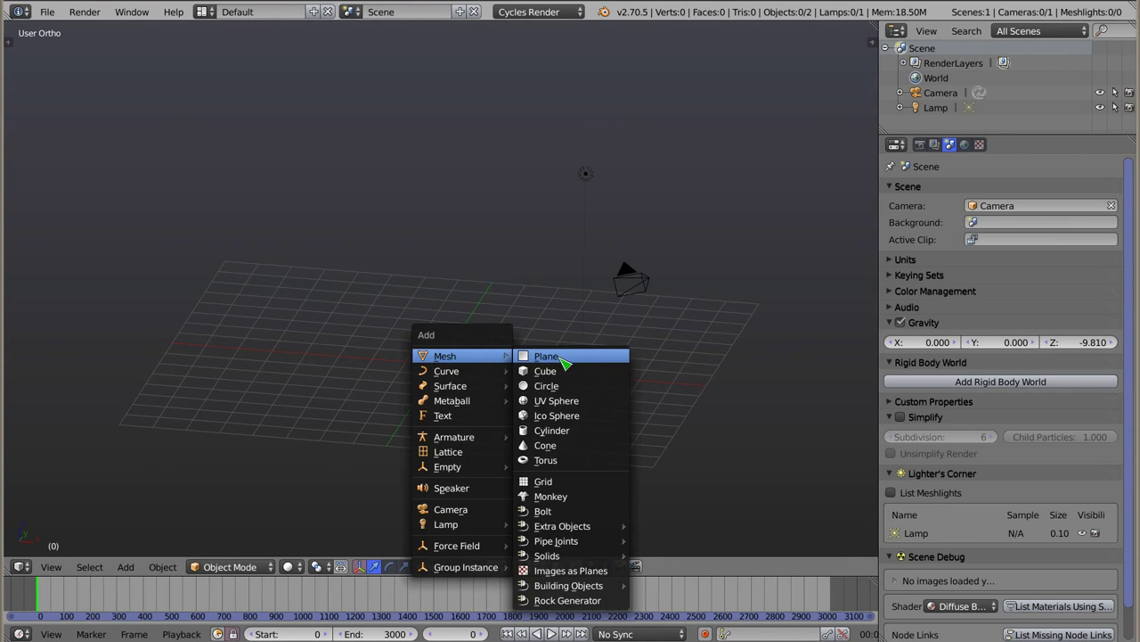
- Add a ground plane scaled about 3x and a cube raised above it
mouse_move(445, 356)
left_click(545, 357)
key("s")
left_click(581, 407)
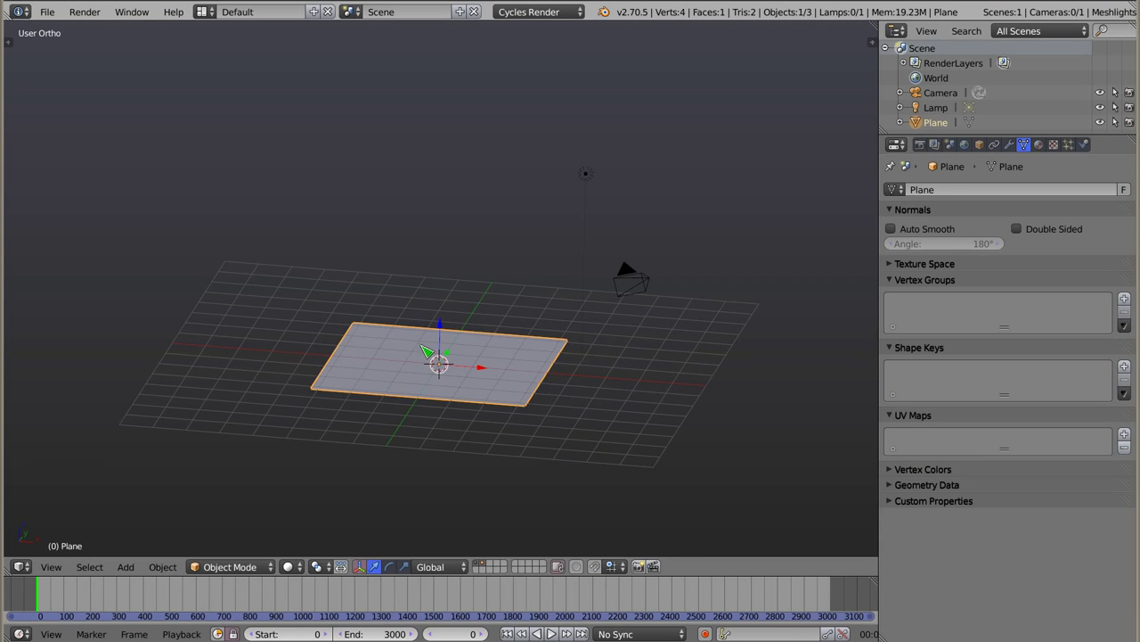
key("shift+a")
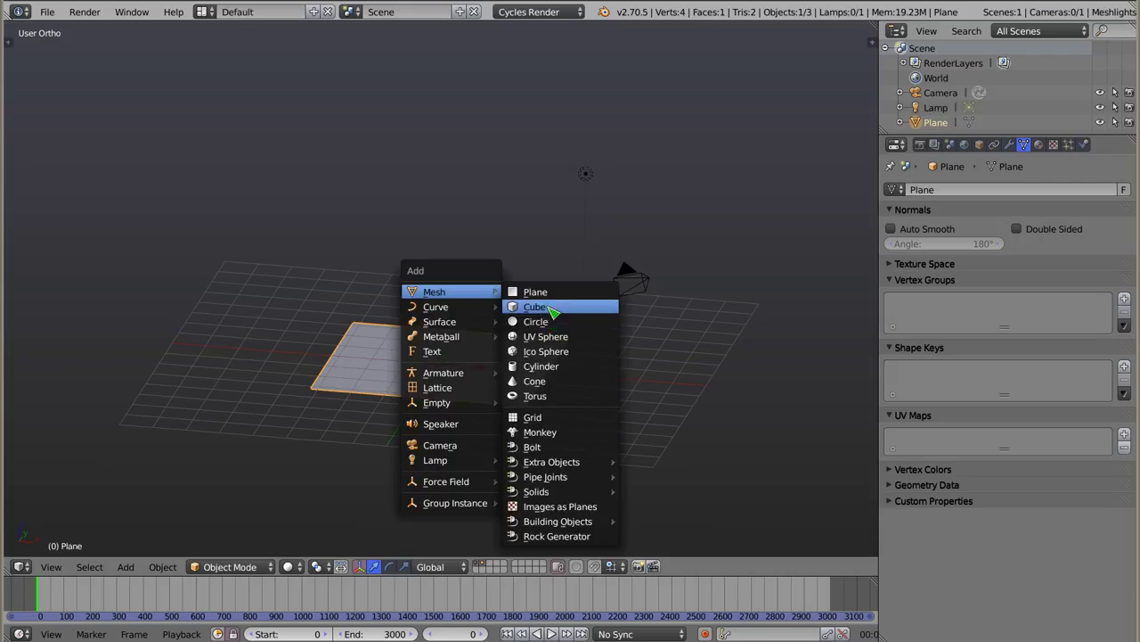
left_click(553, 310)
key("g")
key("z")
left_click(537, 331)
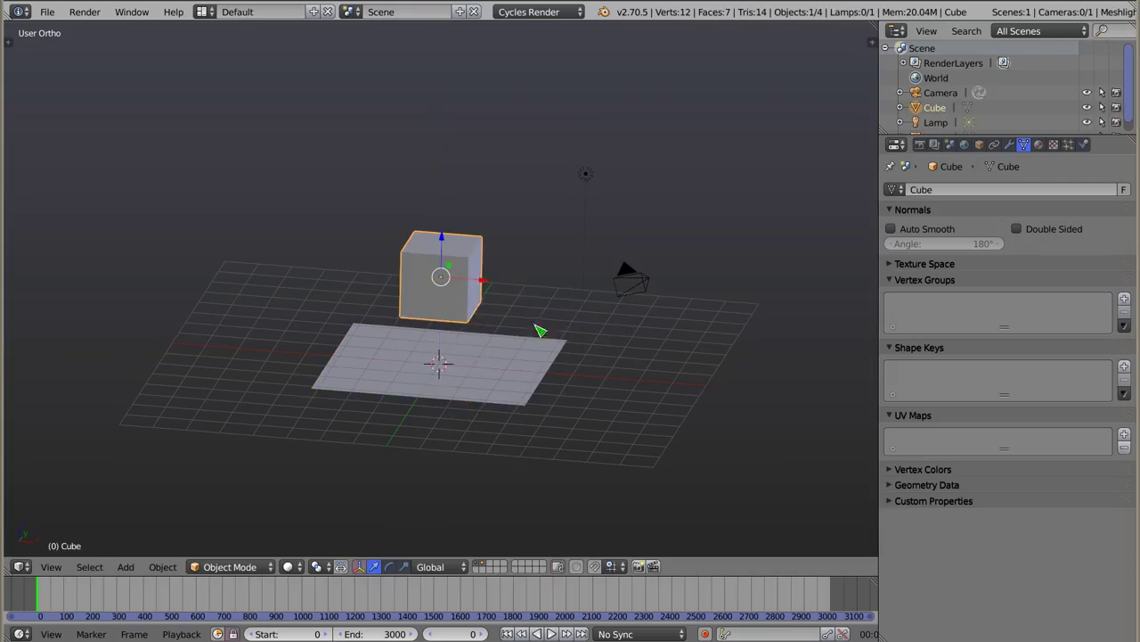
- Add a UV sphere at the cube's height just right of it, then shift both left
key("shift+a")
left_click(606, 323)
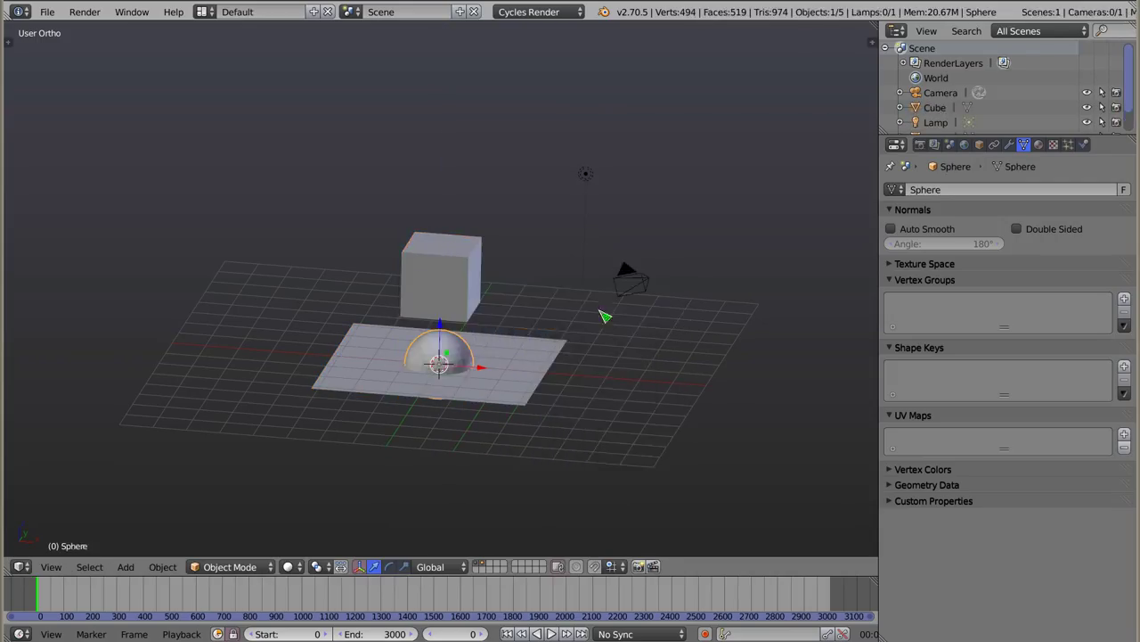
key("g")
key("z")
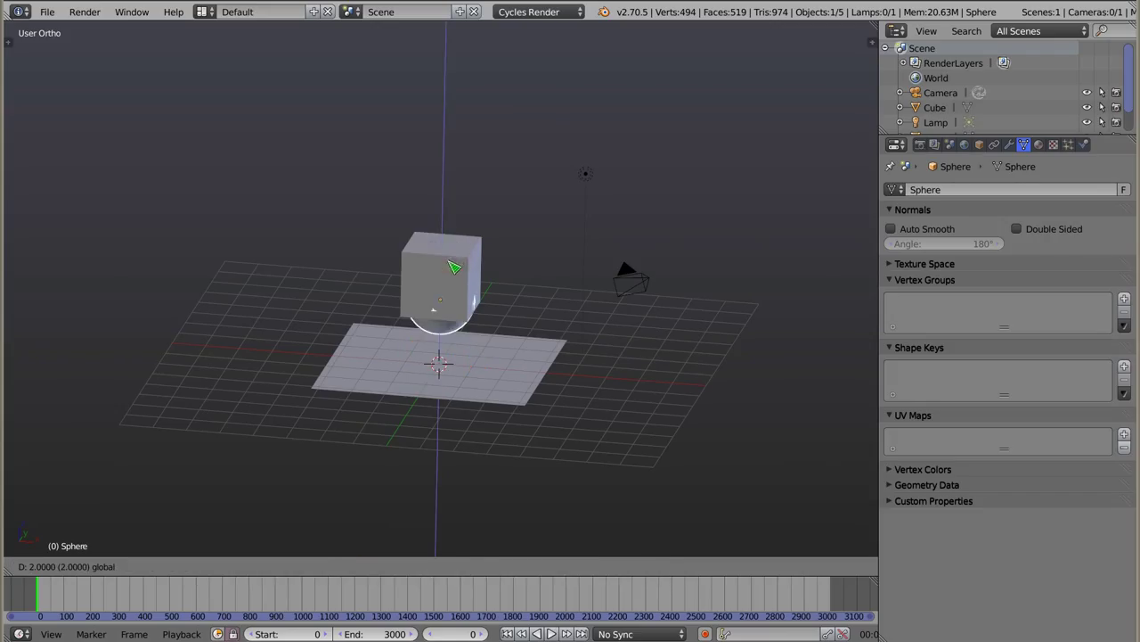
left_click(454, 282)
key("KP_1")
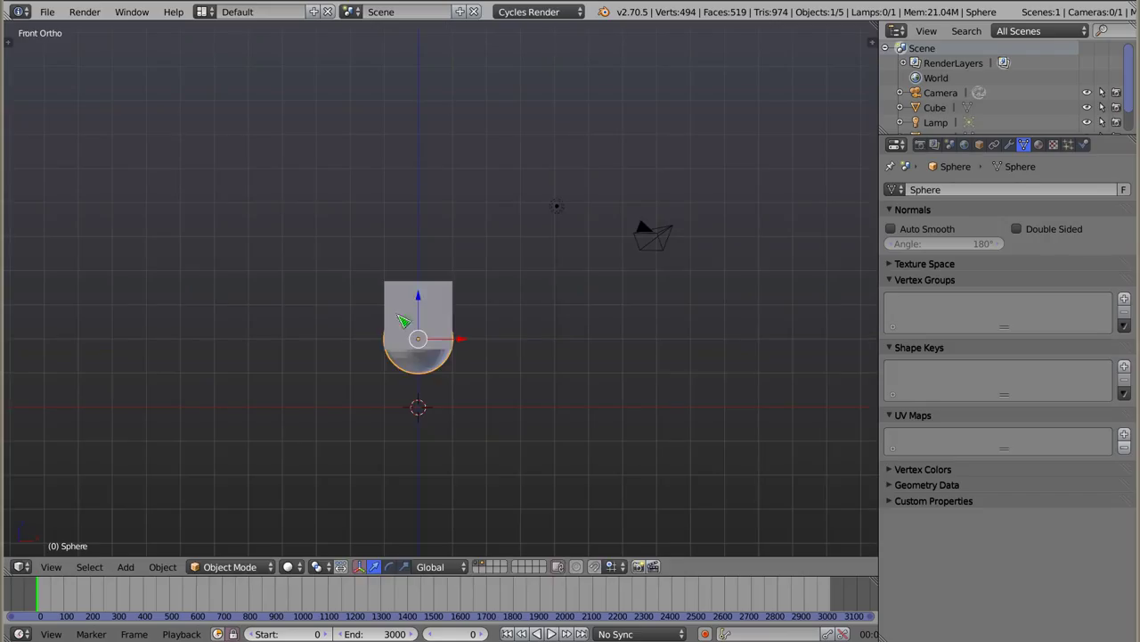
key("g")
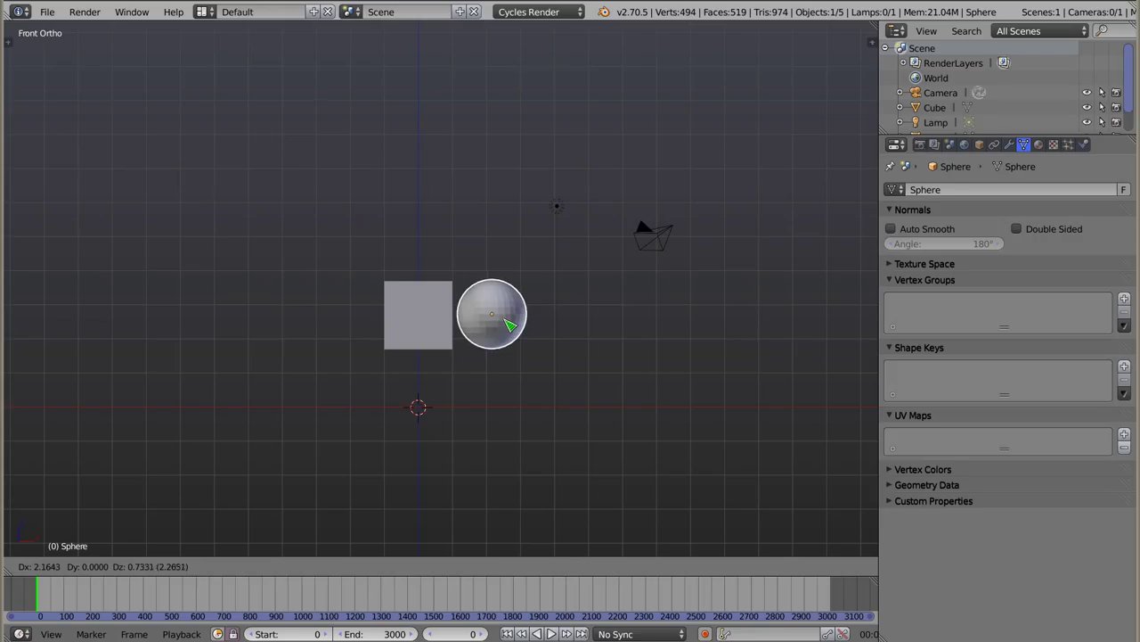
left_click(508, 324)
right_click(448, 319, "shift")
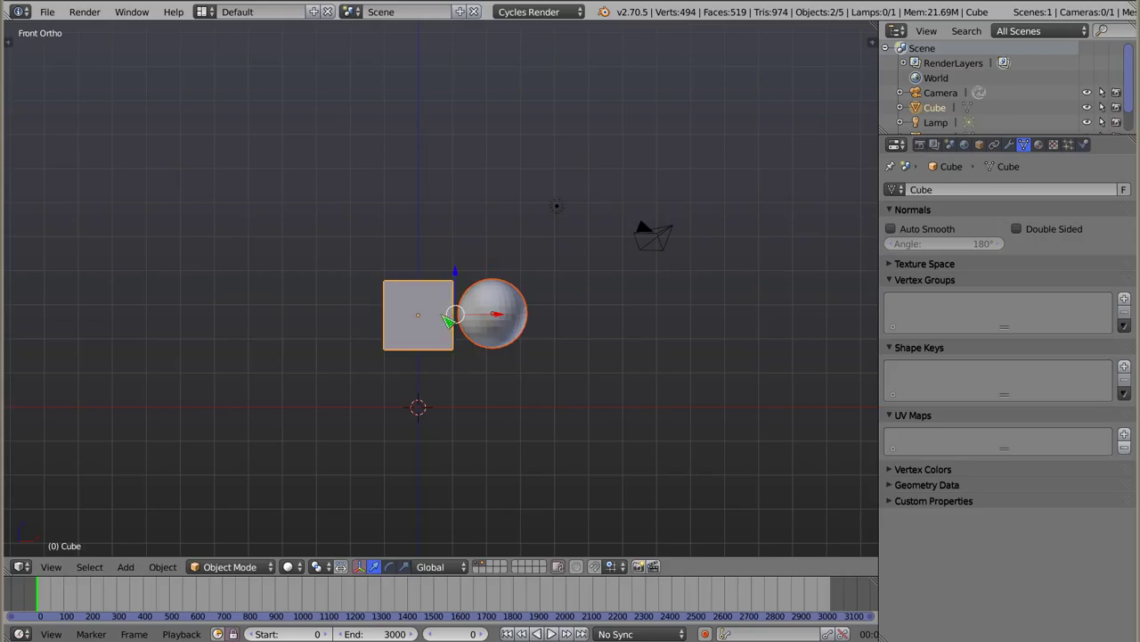
key("g")
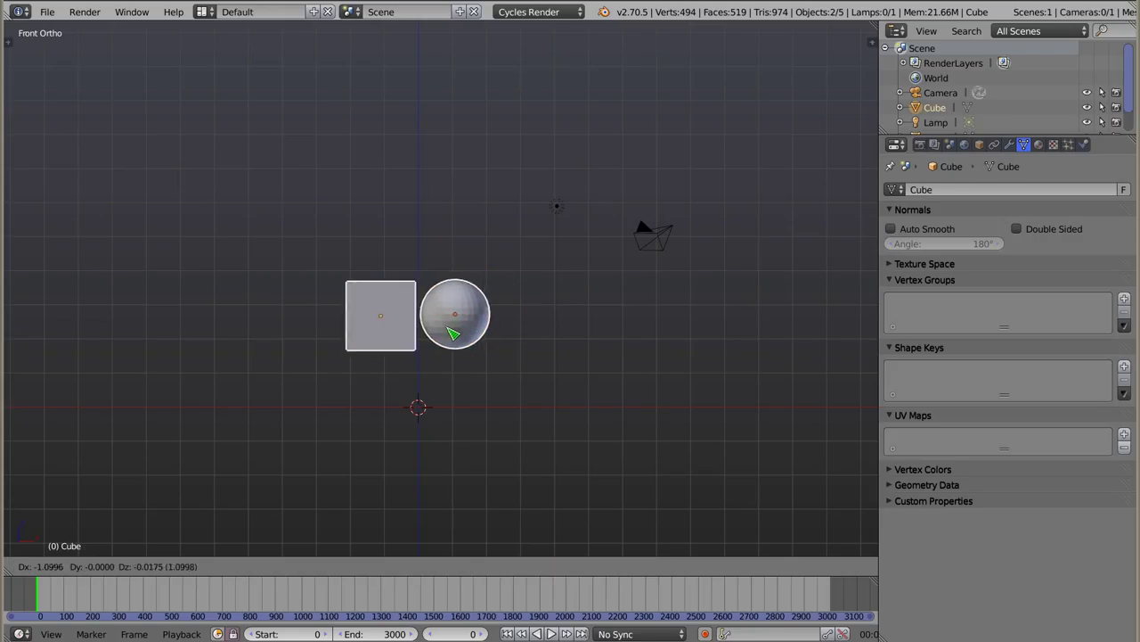
left_click(452, 332)
- Make the cube and sphere active rigid bodies and the ground plane passive
key("t")
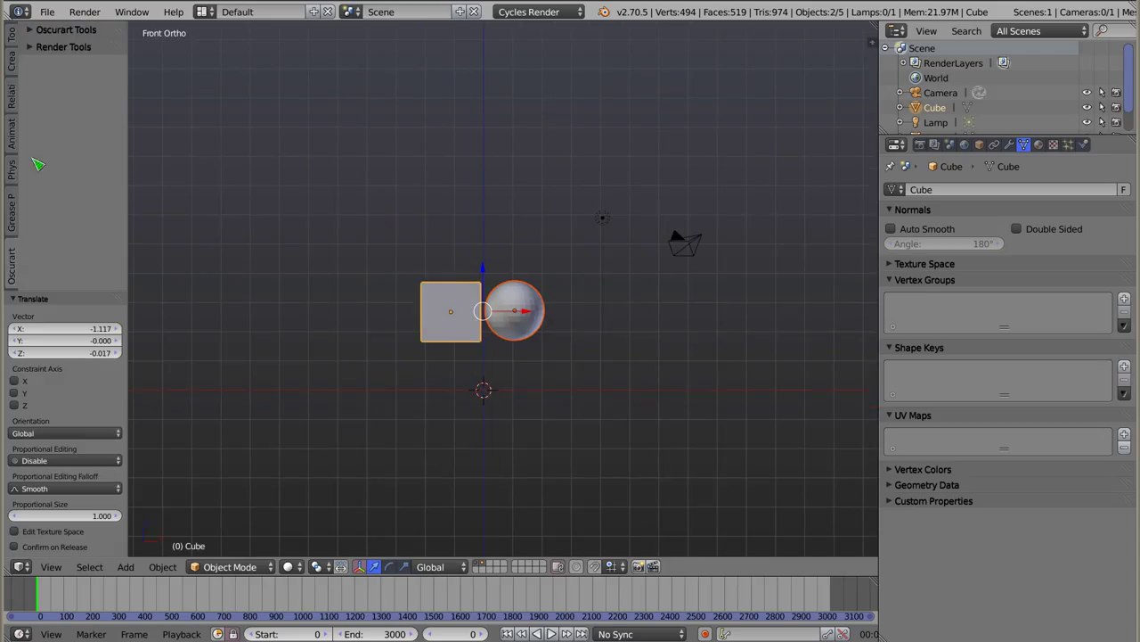
left_click(13, 172)
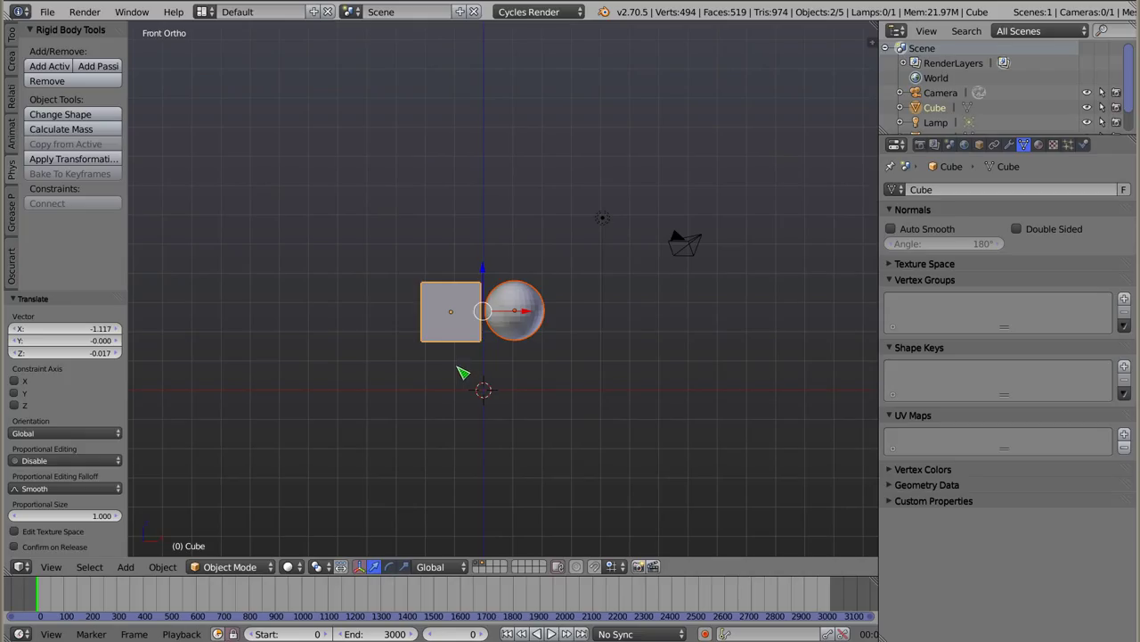
left_click(30, 66)
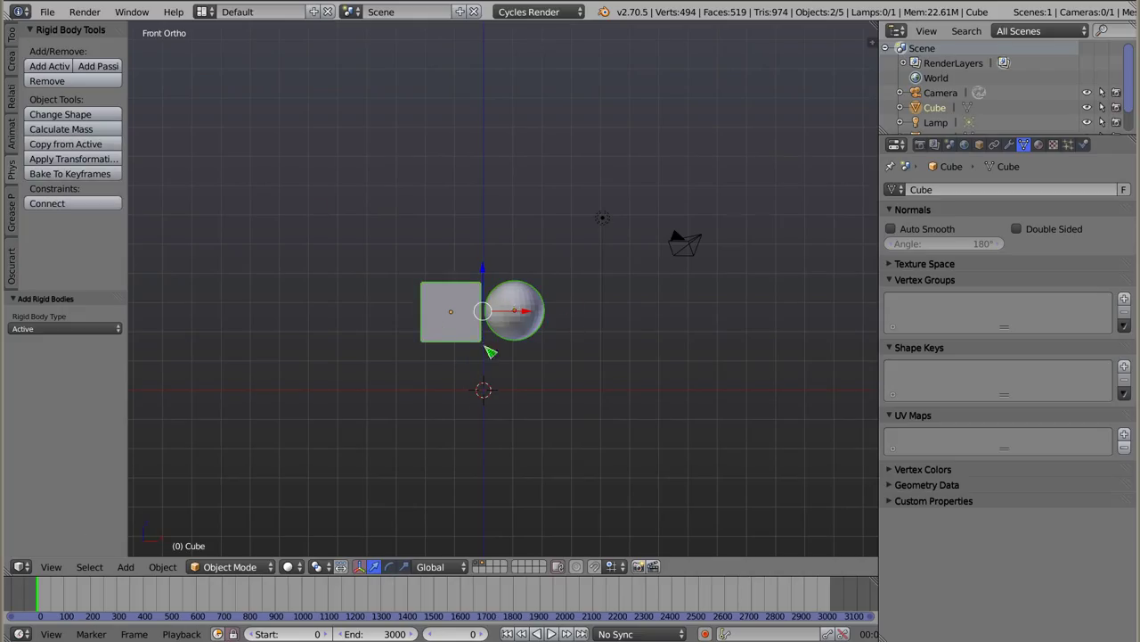
right_click(454, 392)
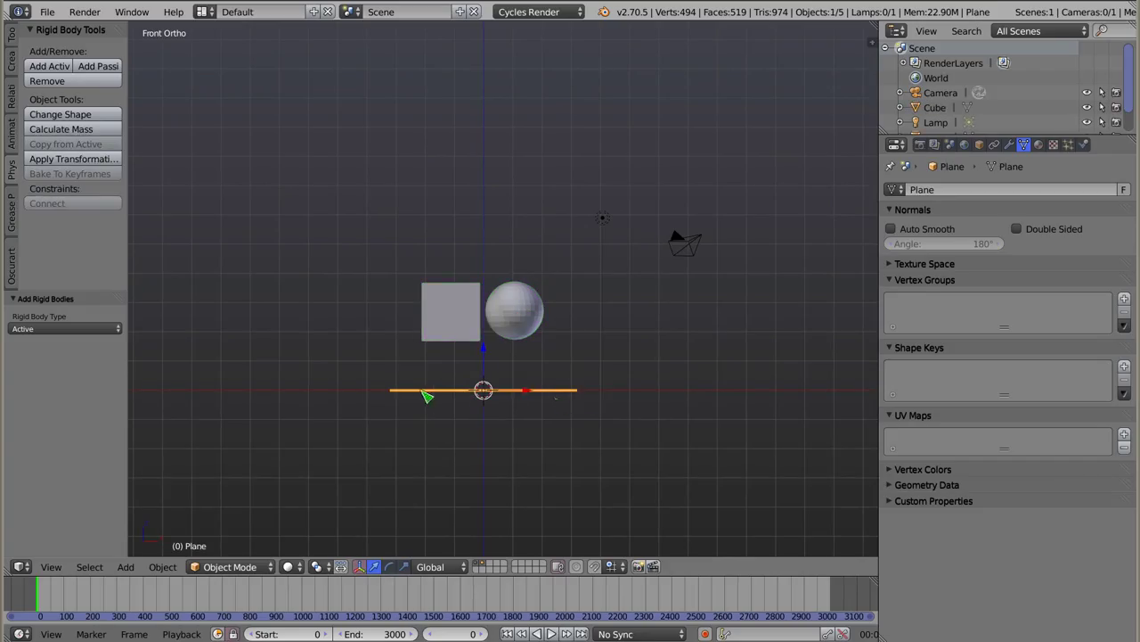
left_click(106, 68)
- Join the cube and sphere with a Fixed rigid-body constraint and select its empty
right_click(452, 314)
right_click(532, 333, "shift")
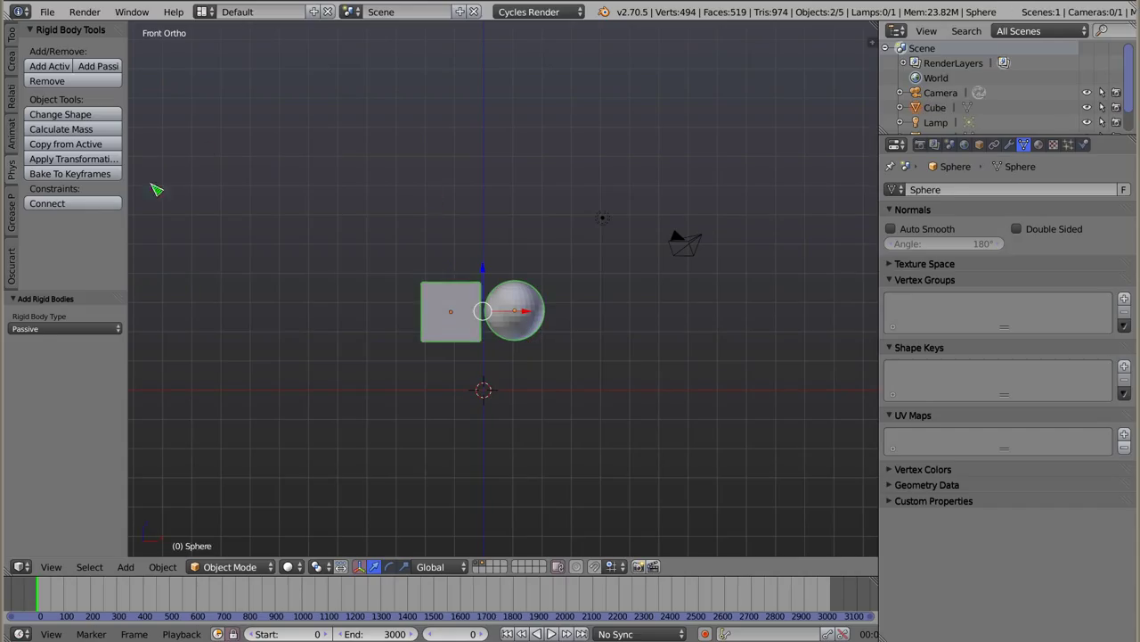
left_click(89, 204)
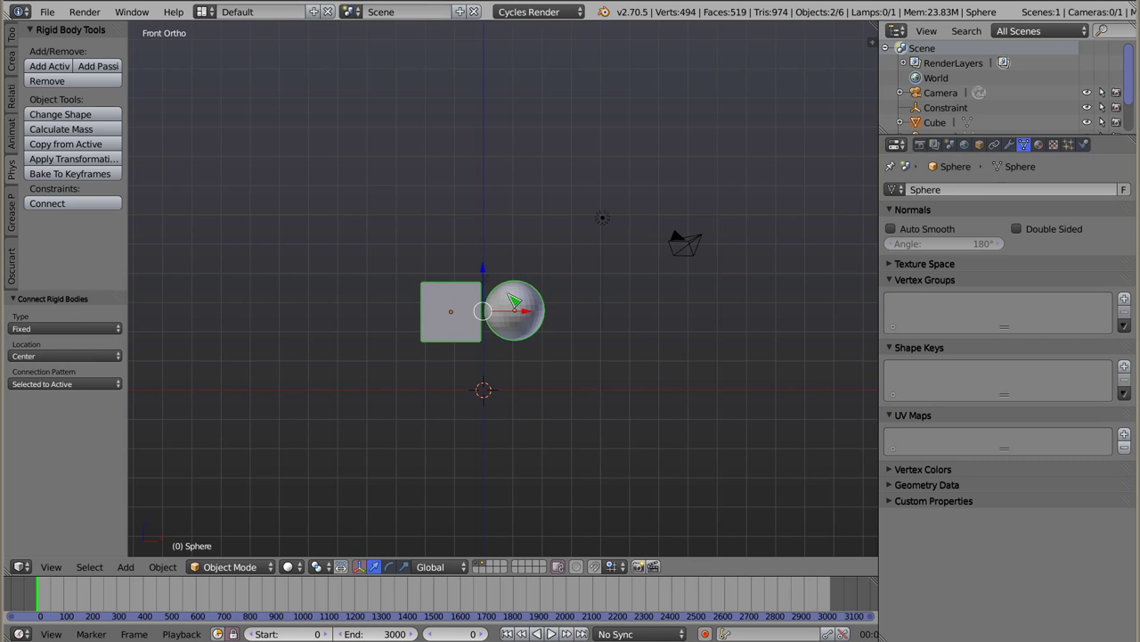
scroll(490, 319, "up", 5)
scroll(492, 319, "up", 5)
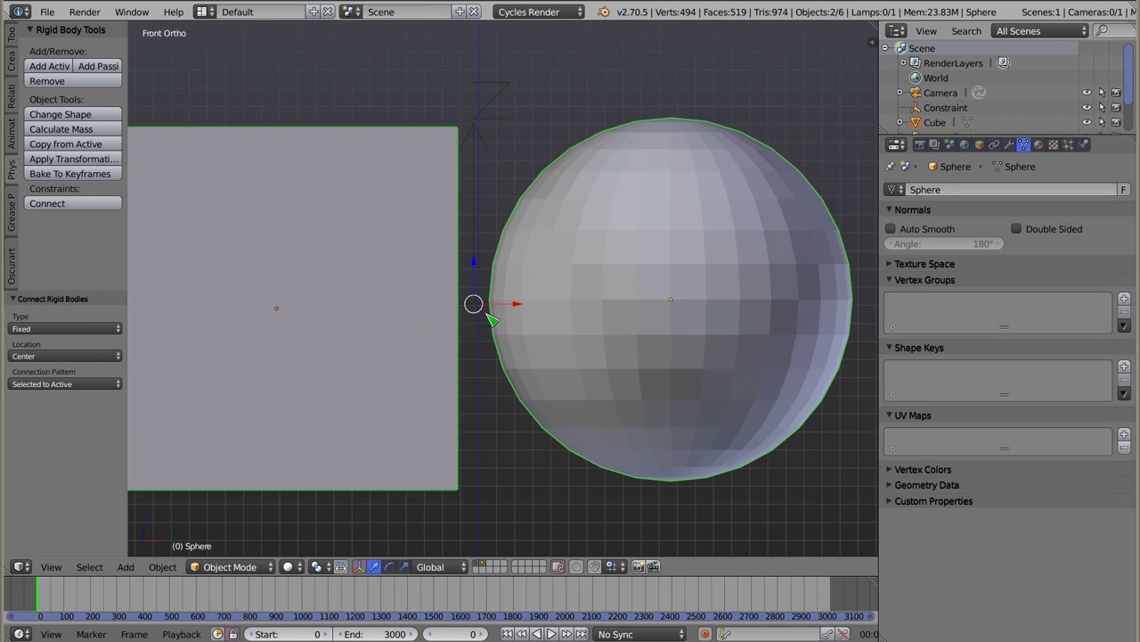
right_click(481, 223)
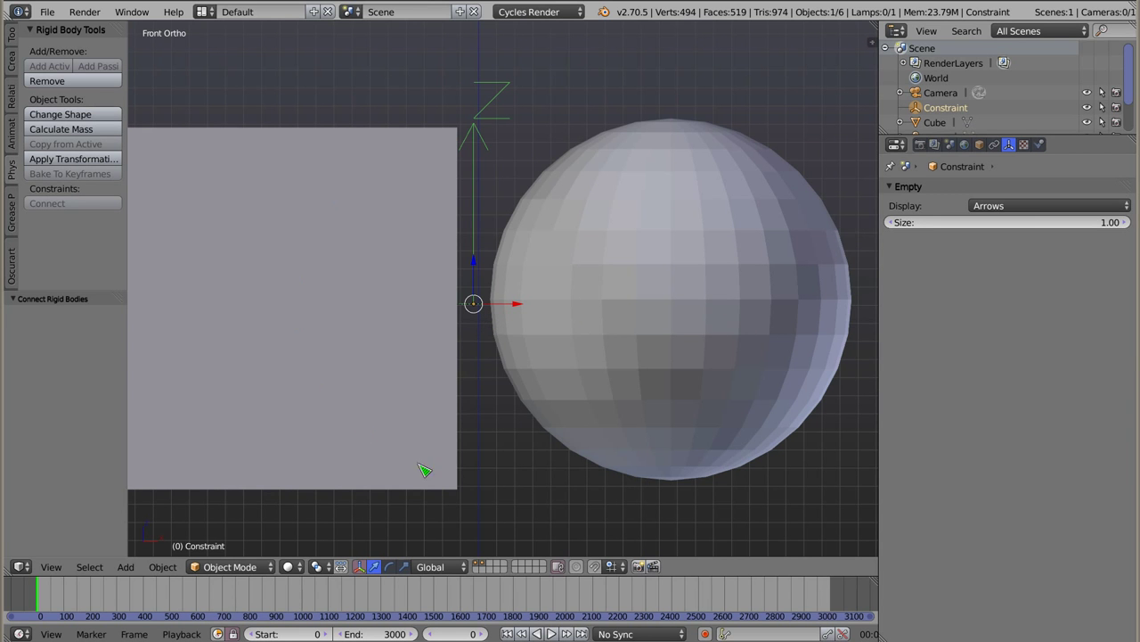
- Recentre the view and play the simulation to watch the pair fall
scroll(501, 328, "down", 5)
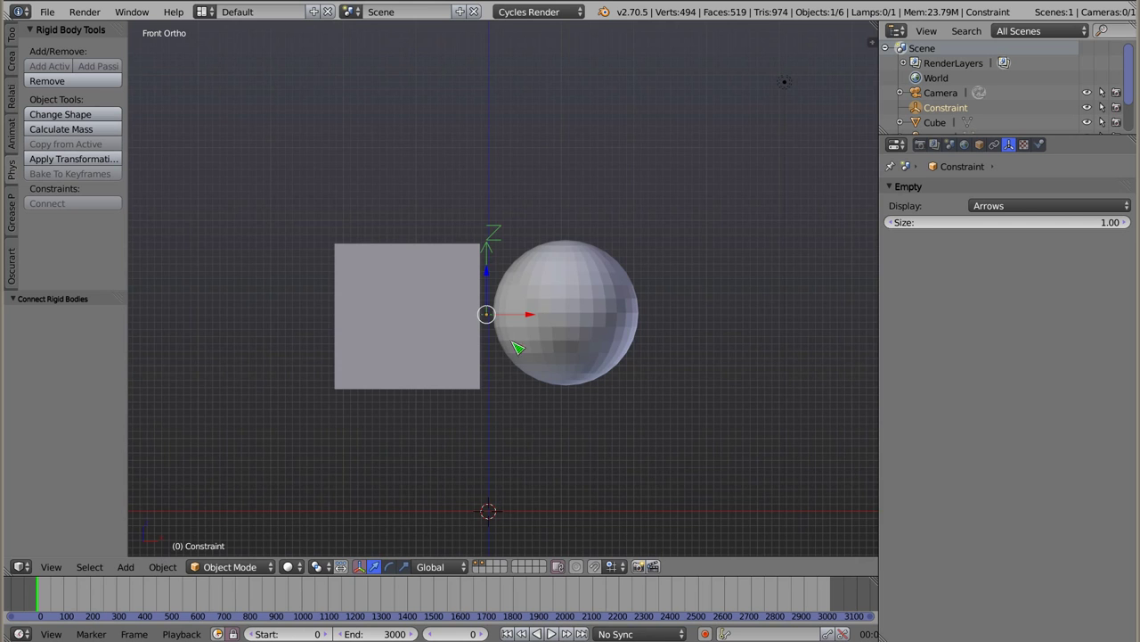
middle_click_drag(518, 347, 543, 265, "shift")
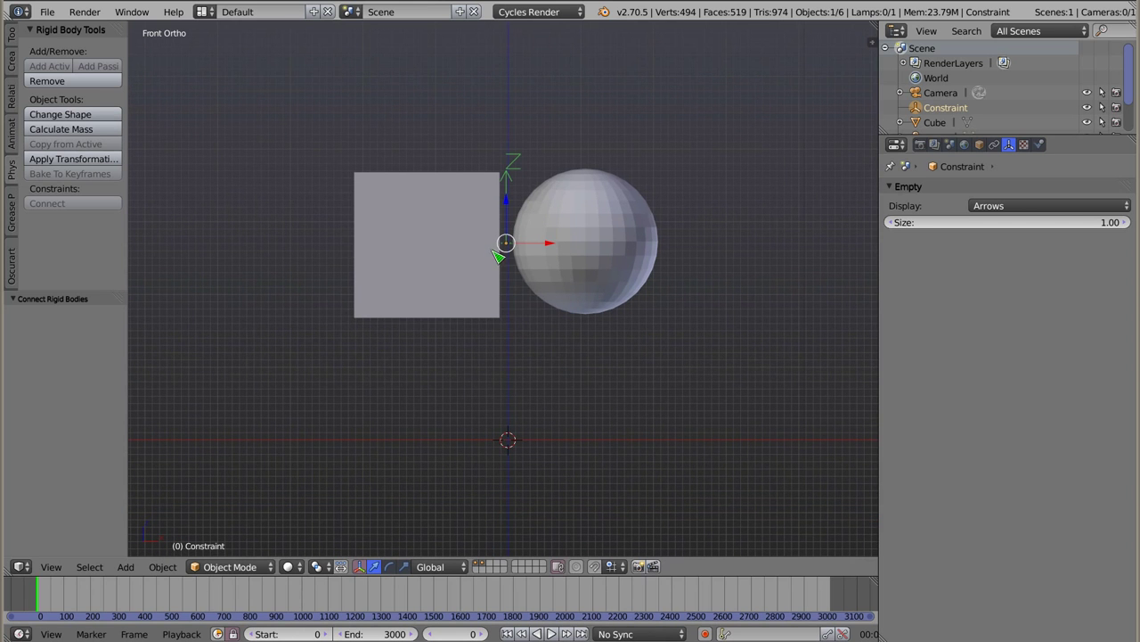
middle_click_drag(513, 322, 508, 293, "shift")
key("alt+a")
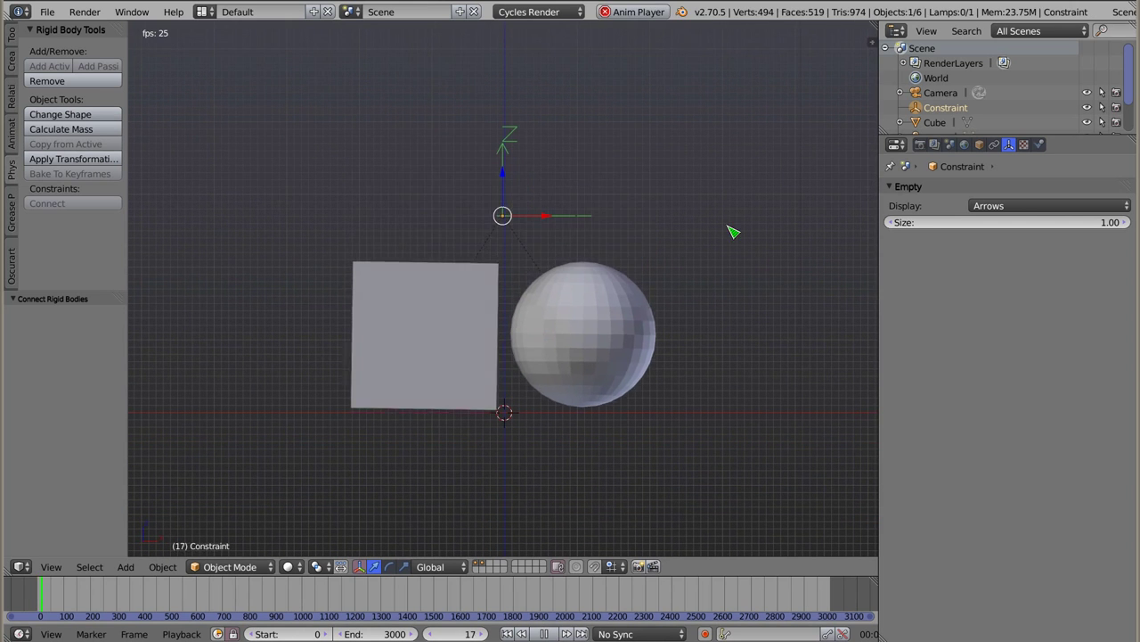
- Replay the fall, then shrink the ground plane to about 0.65 scale
key("Escape")
key("alt+a")
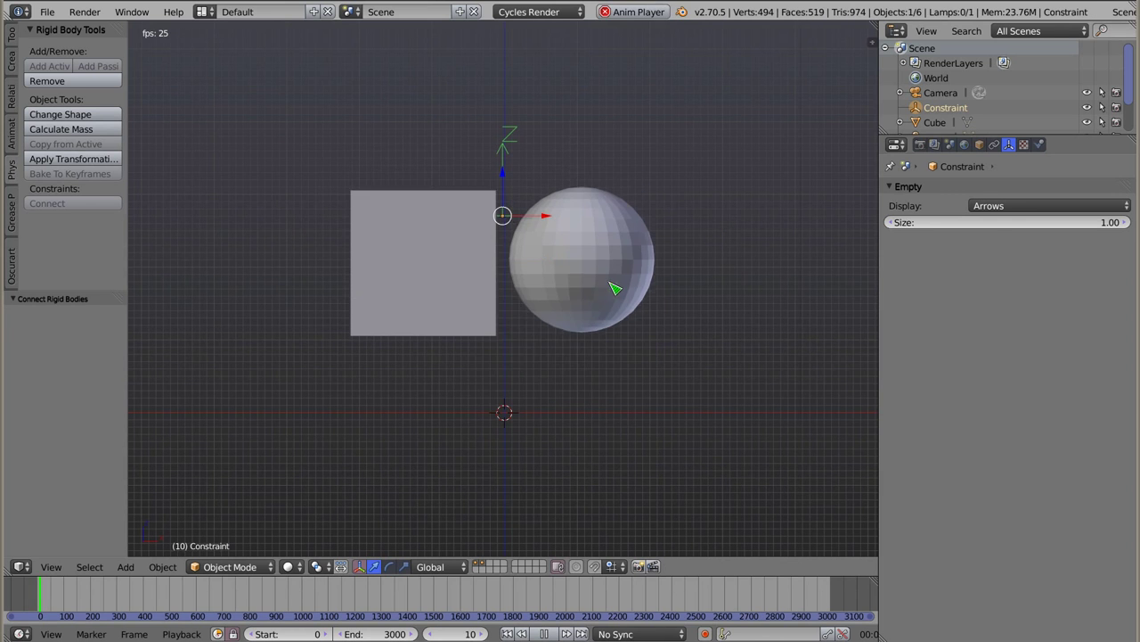
key("Escape")
right_click(503, 414)
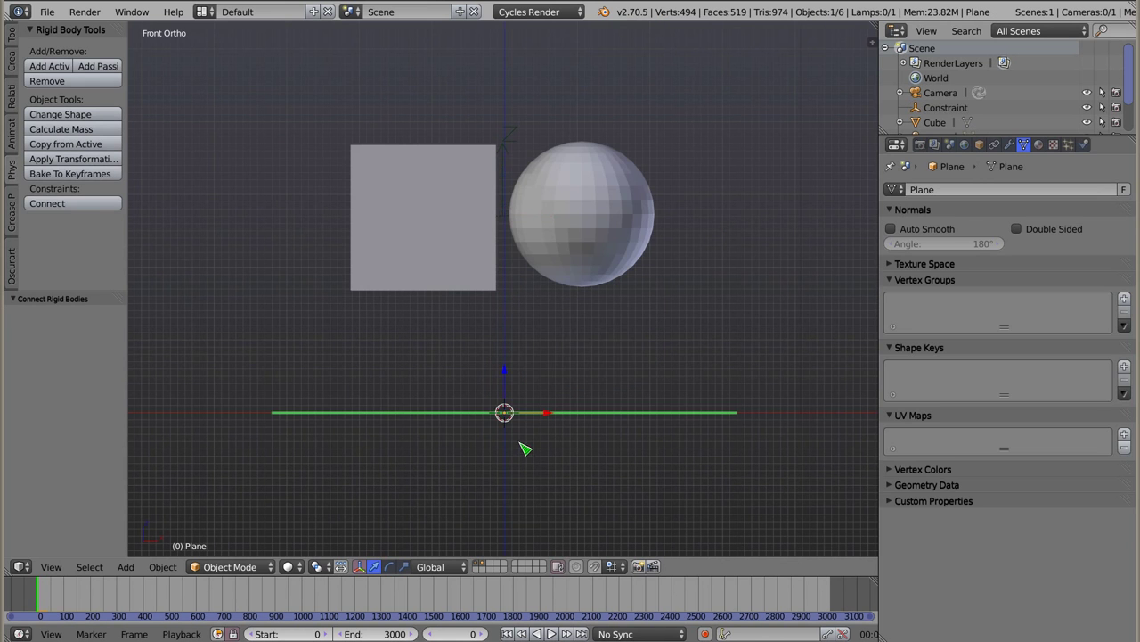
middle_click_drag(691, 448, 650, 405, "shift")
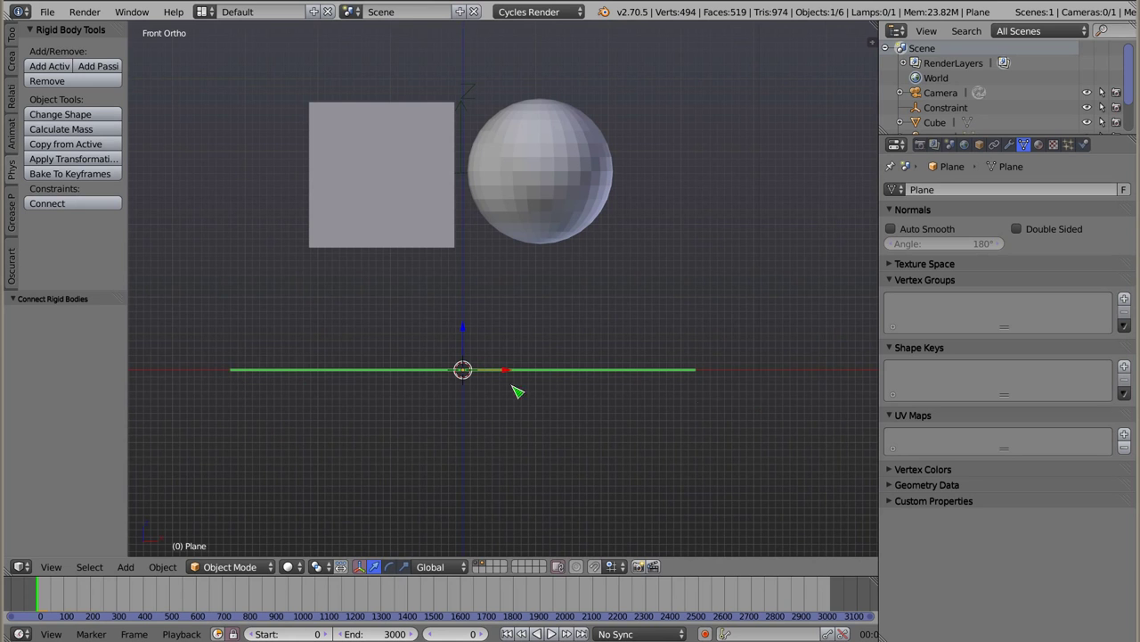
key("s")
left_click(659, 420)
- Move the cube and sphere right so the sphere sits past the plane's edge
right_click(514, 195)
right_click(367, 188, "shift")
key("g")
left_click(627, 230)
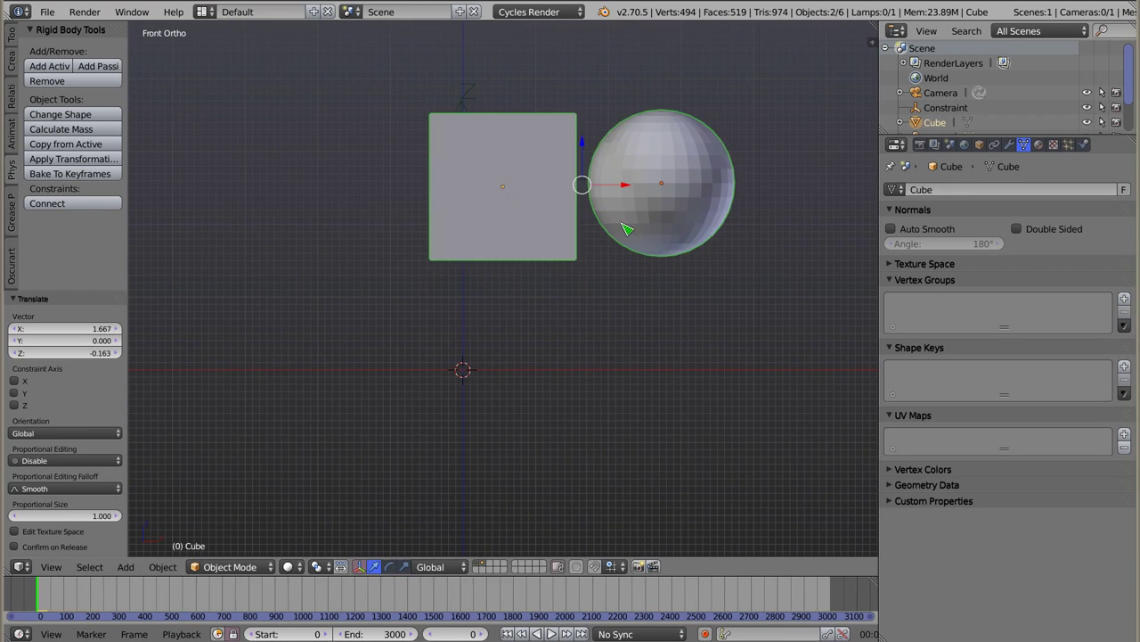
key("z")
key("z")
key("a")
key("a")
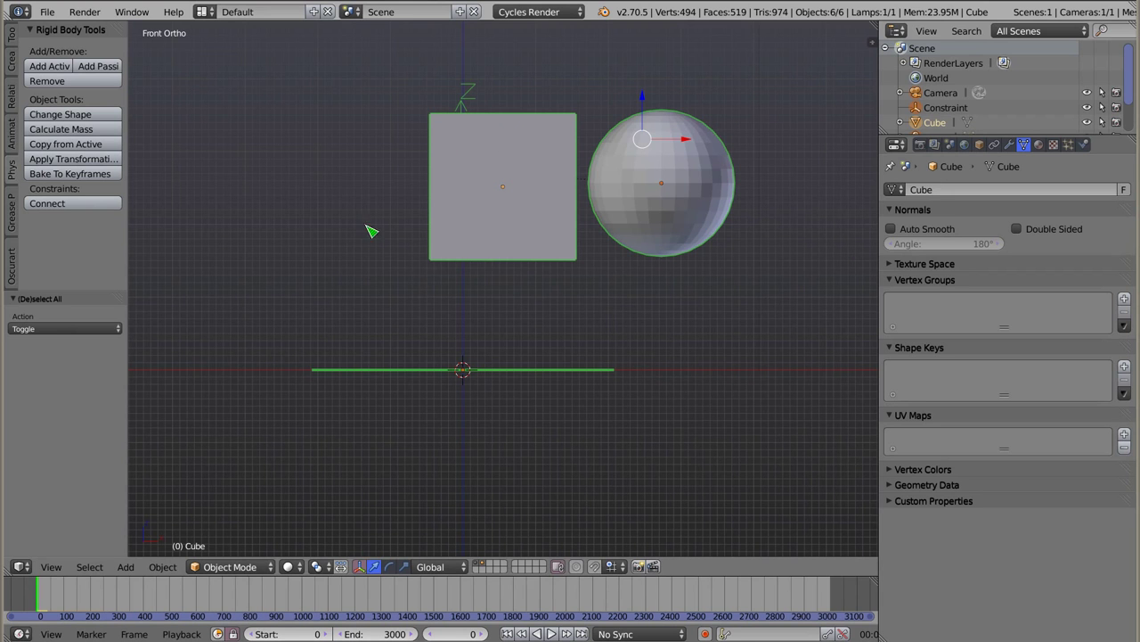
- Play the simulation three times to watch the linked pair drop off the edge
key("alt+a")
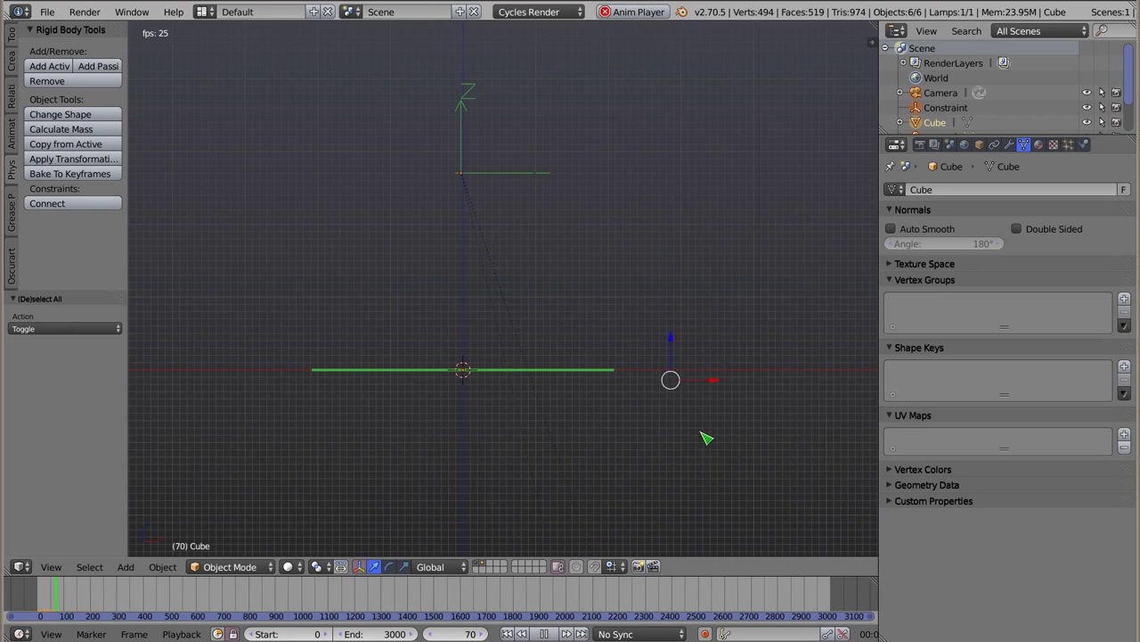
key("Escape")
key("alt+a")
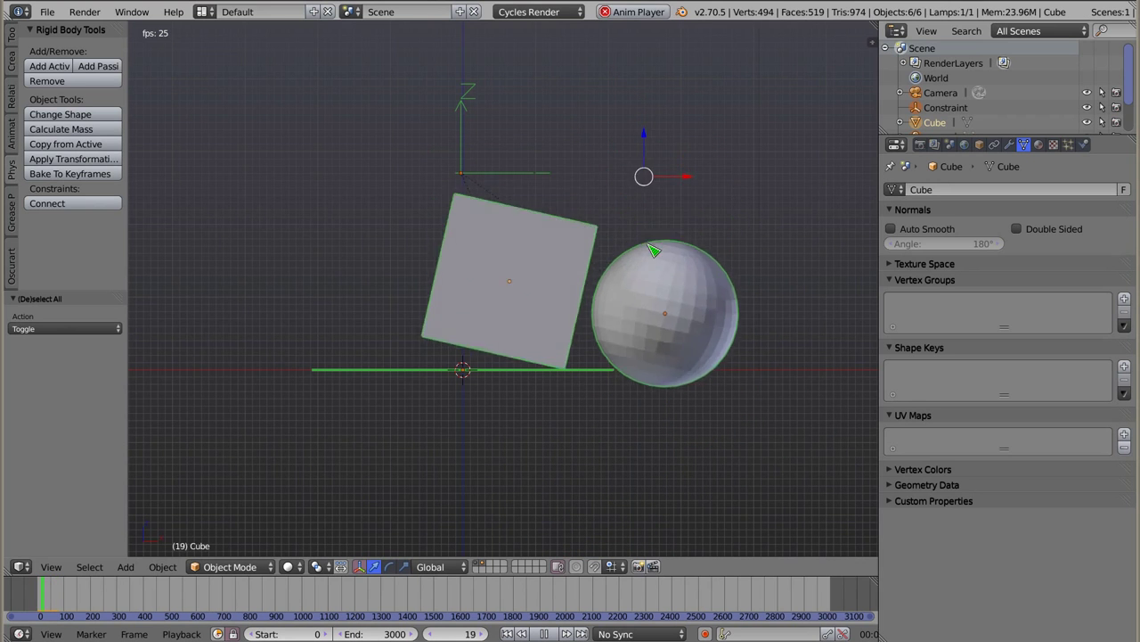
key("Escape")
key("alt+a")
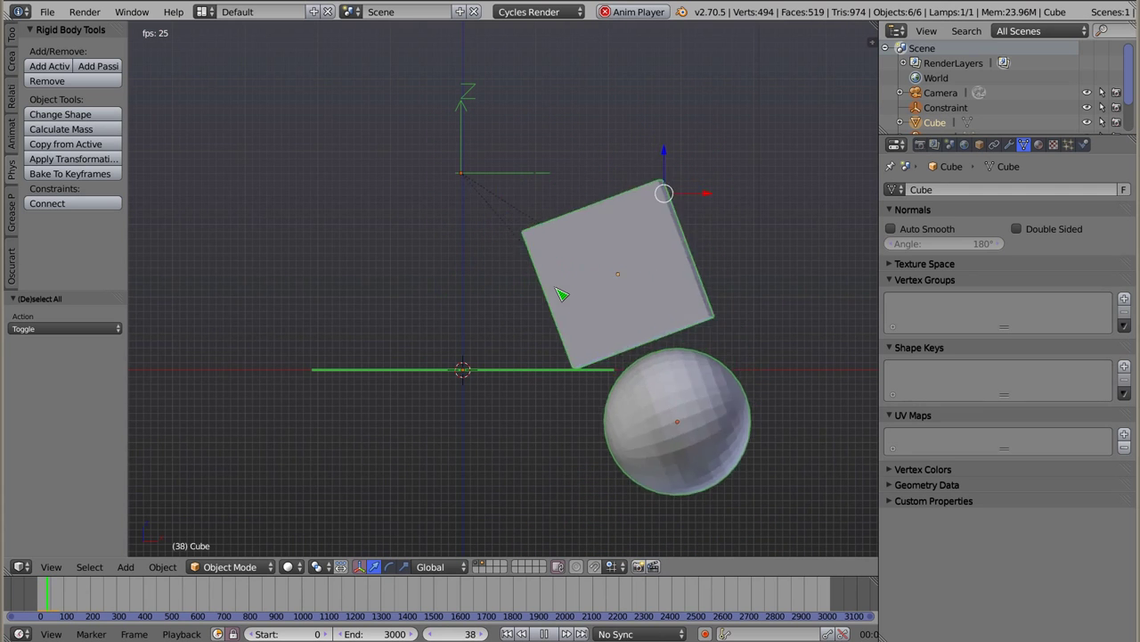
key("Escape")
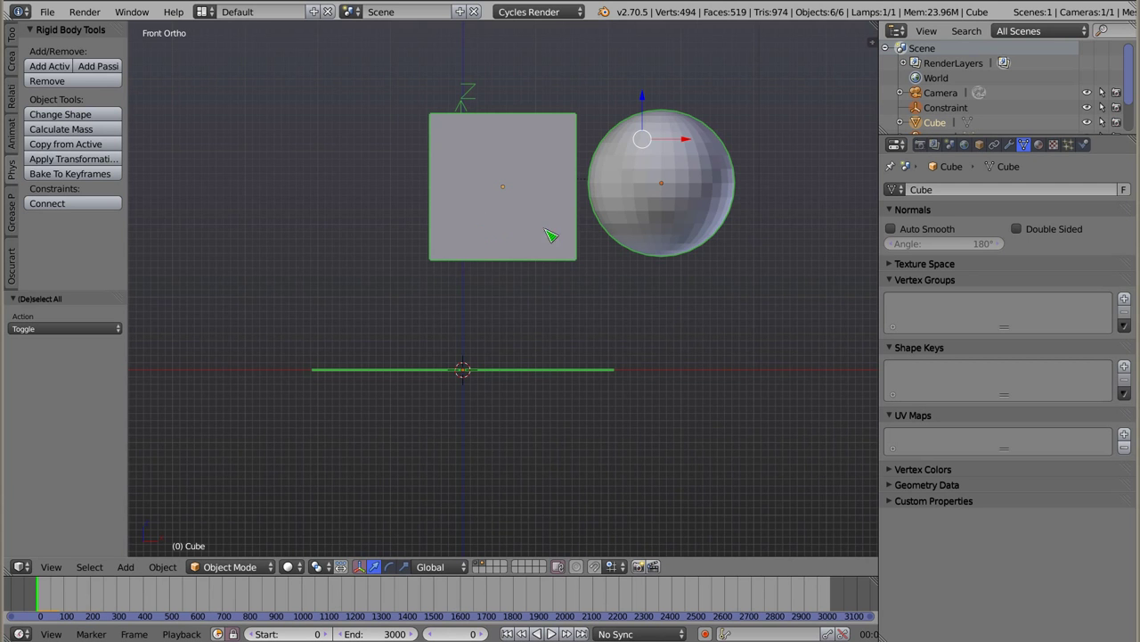
- Delete the sphere, snap the cube to the grid and move it to X -5
scroll(496, 190, "down", 4)
middle_click_drag(496, 196, 565, 300, "shift")
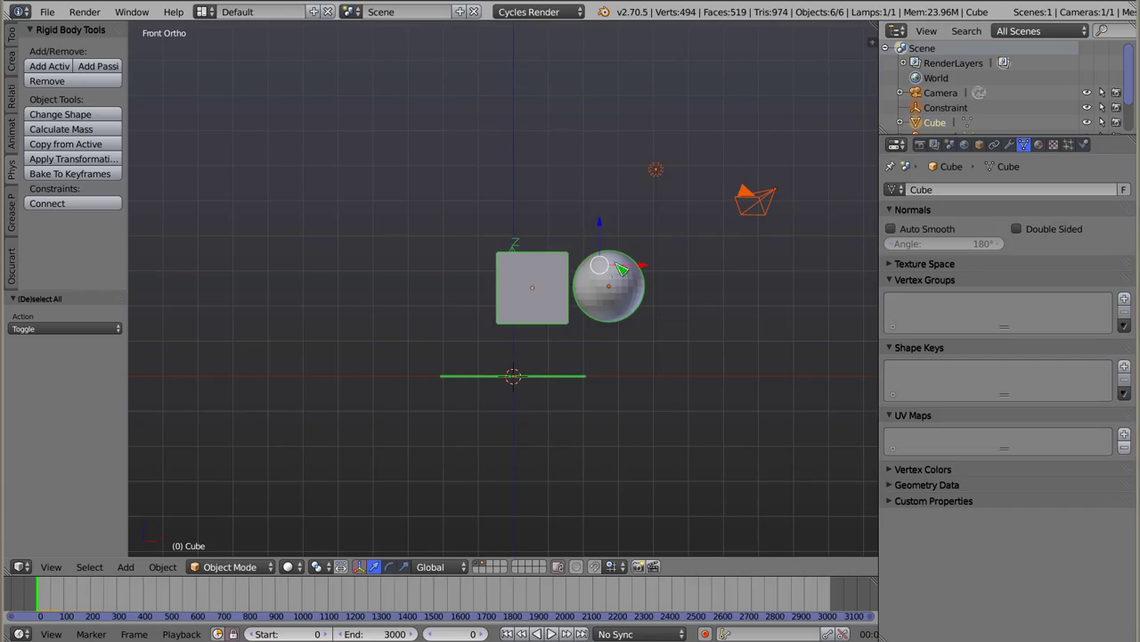
right_click(583, 299)
key("Delete")
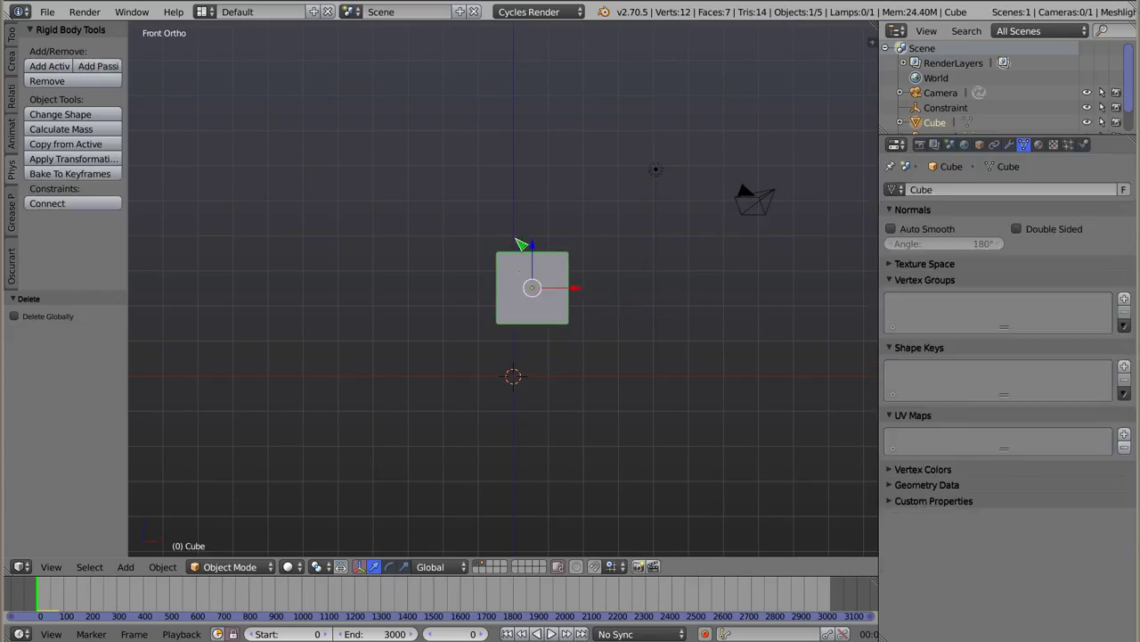
key("shift+s")
left_click(552, 308)
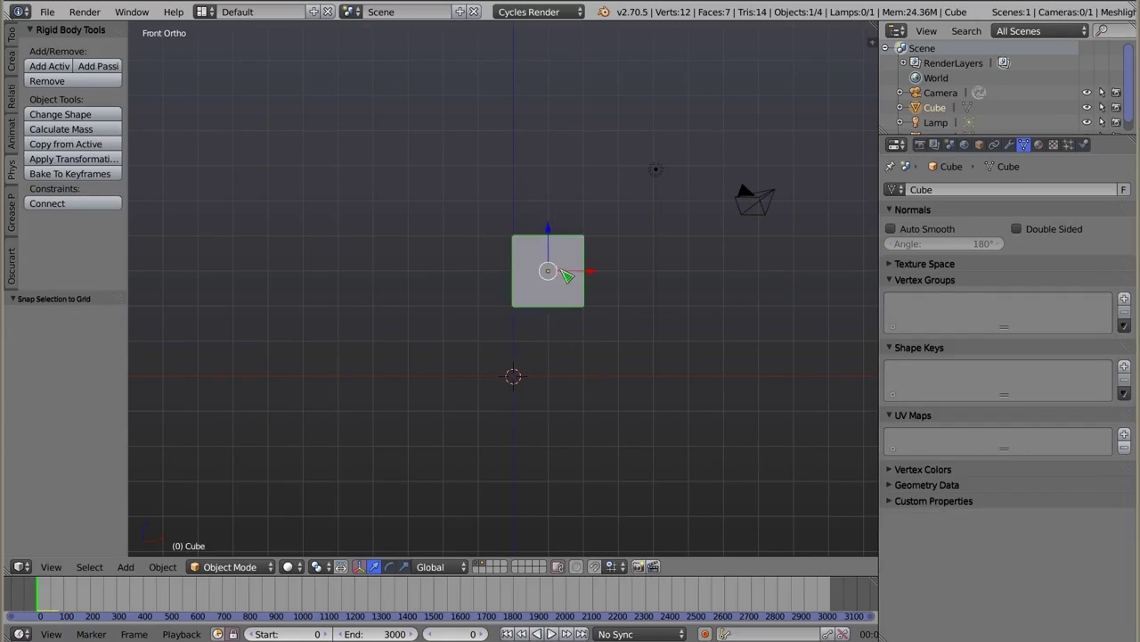
key("g")
key("x")
left_click(416, 285)
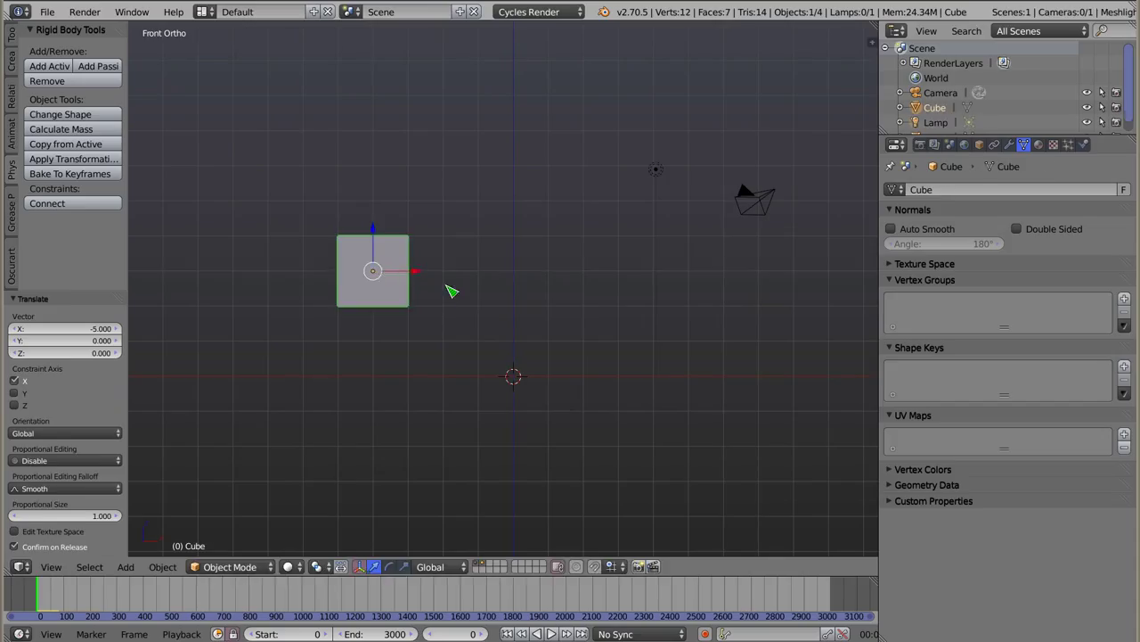
- Duplicate the cube three times along X, 2 units apart, forming a row of four
key("shift+d")
key("x")
left_click(534, 303)
key("shift+d")
key("x")
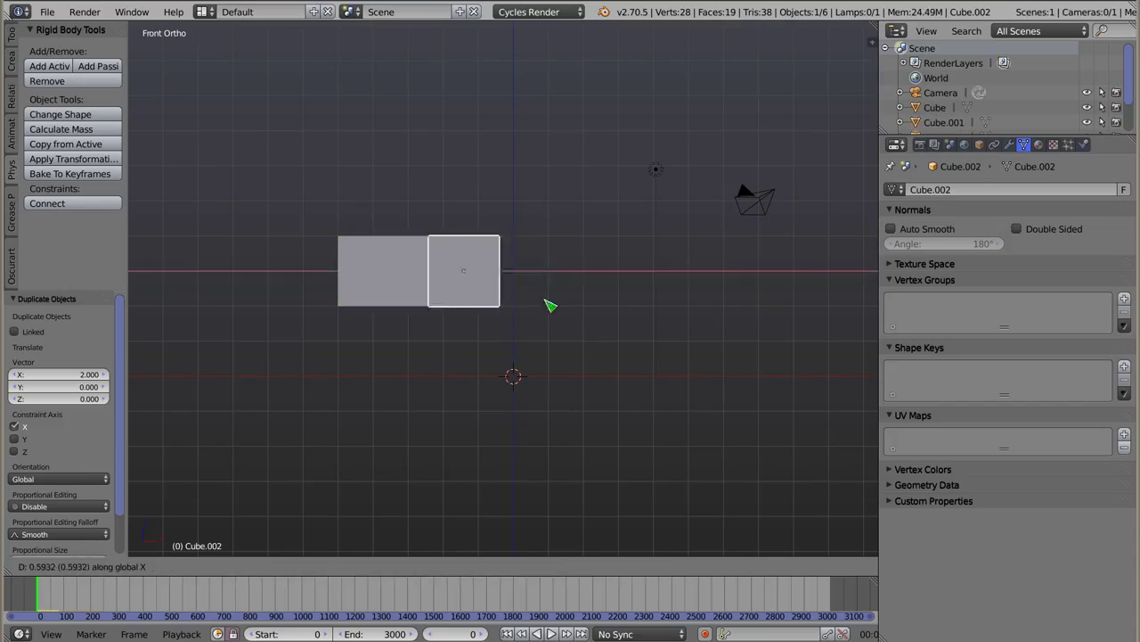
left_click(577, 305)
key("shift+d")
key("x")
left_click(623, 306)
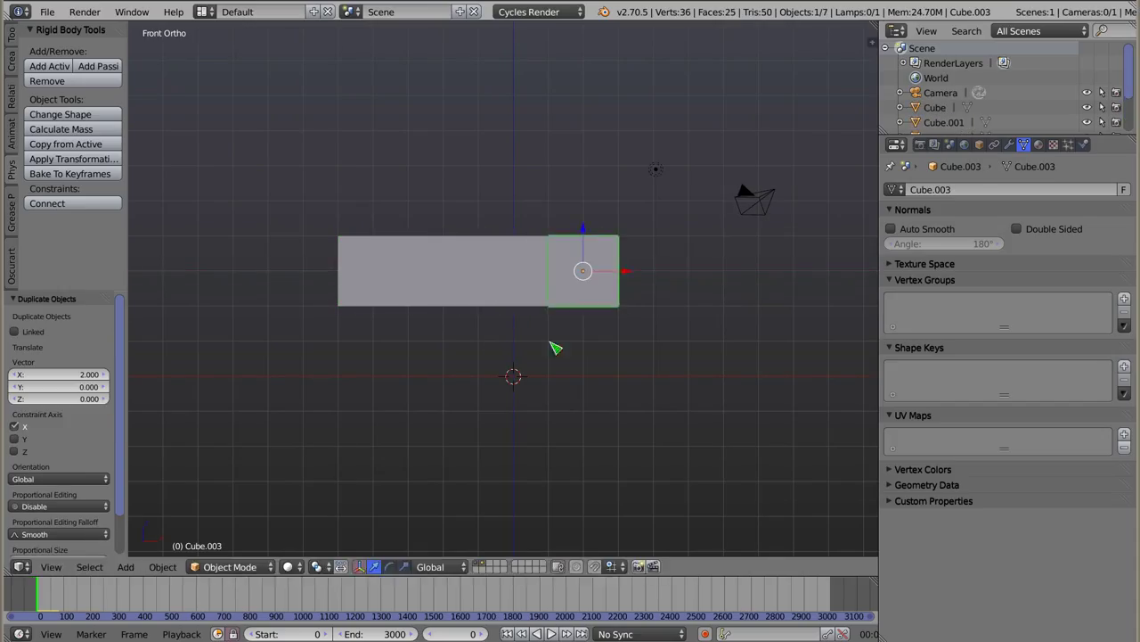
- Join each neighbouring pair of cubes with a Fixed constraint, three in total
right_click(382, 254)
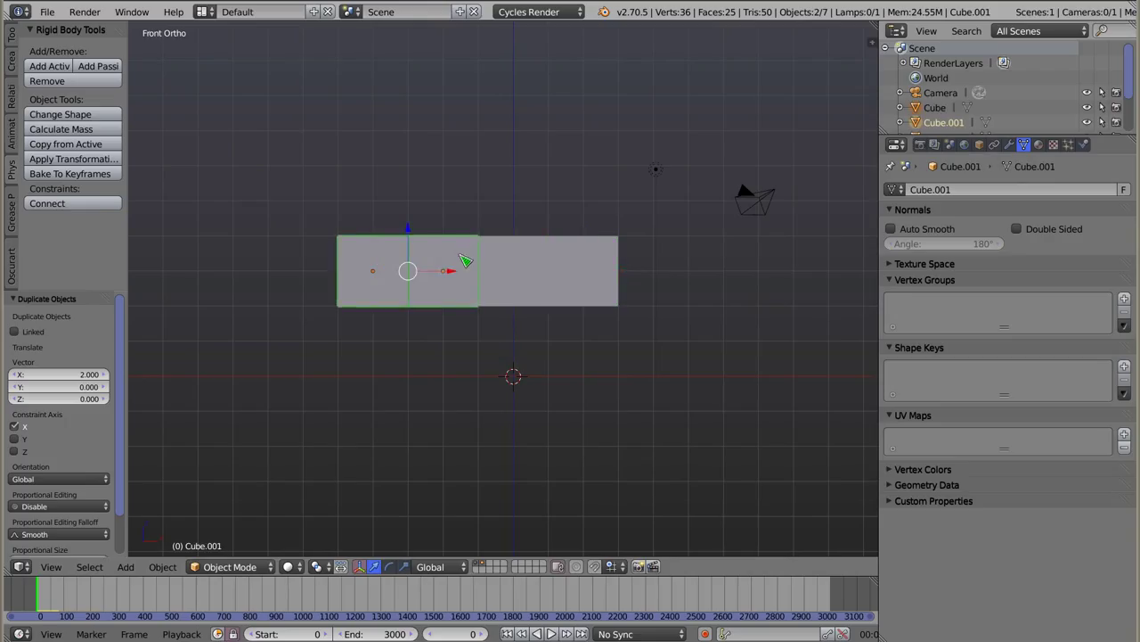
left_click(71, 203)
right_click(436, 258)
right_click(523, 259, "shift")
left_click(71, 204)
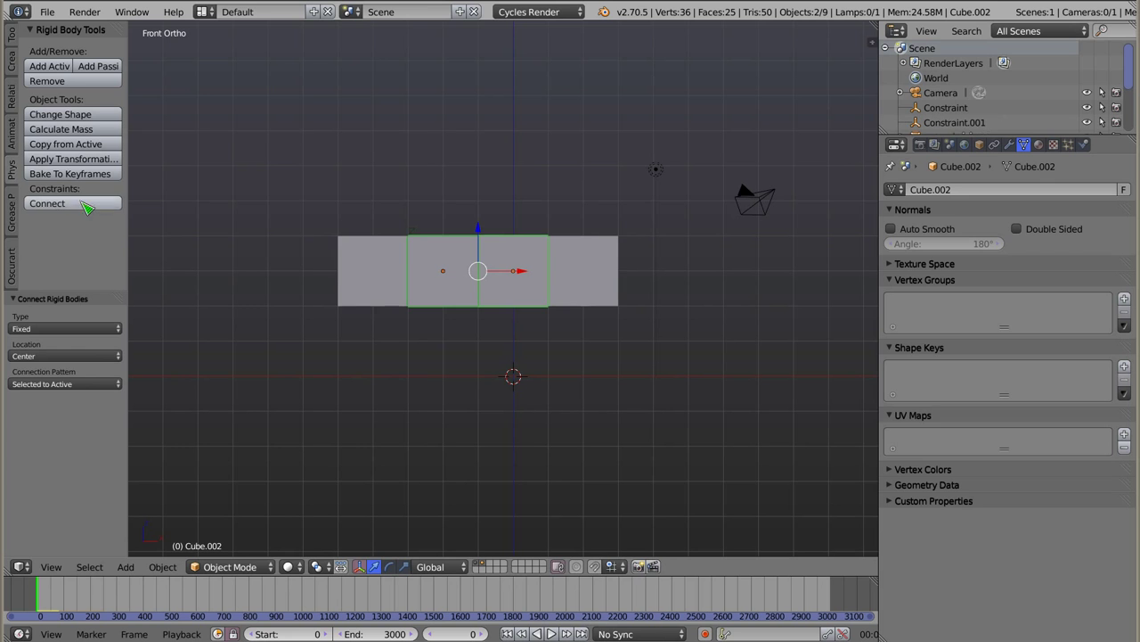
right_click(549, 268)
right_click(590, 266, "shift")
left_click(72, 203)
- Show the row in wireframe from an angled view and select the first constraint
key("a")
key("z")
key("KP_8")
key("KP_8")
key("KP_4")
key("KP_4")
right_click(415, 229)
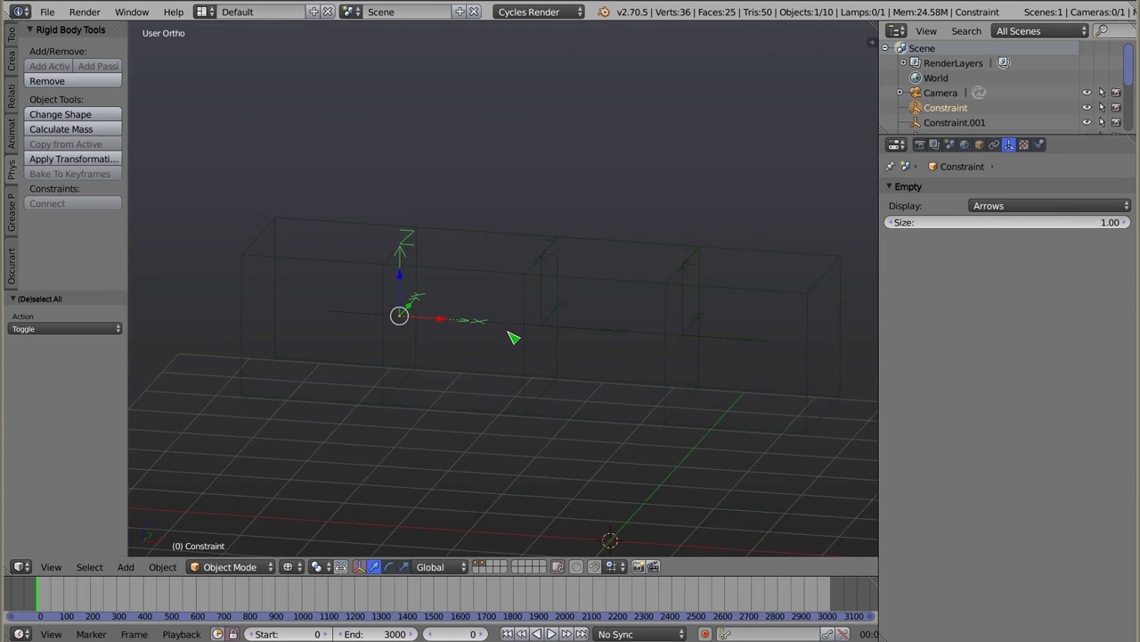
- Inspect the three constraints in wireframe, return to solid shading and select the cubes
right_click(556, 257)
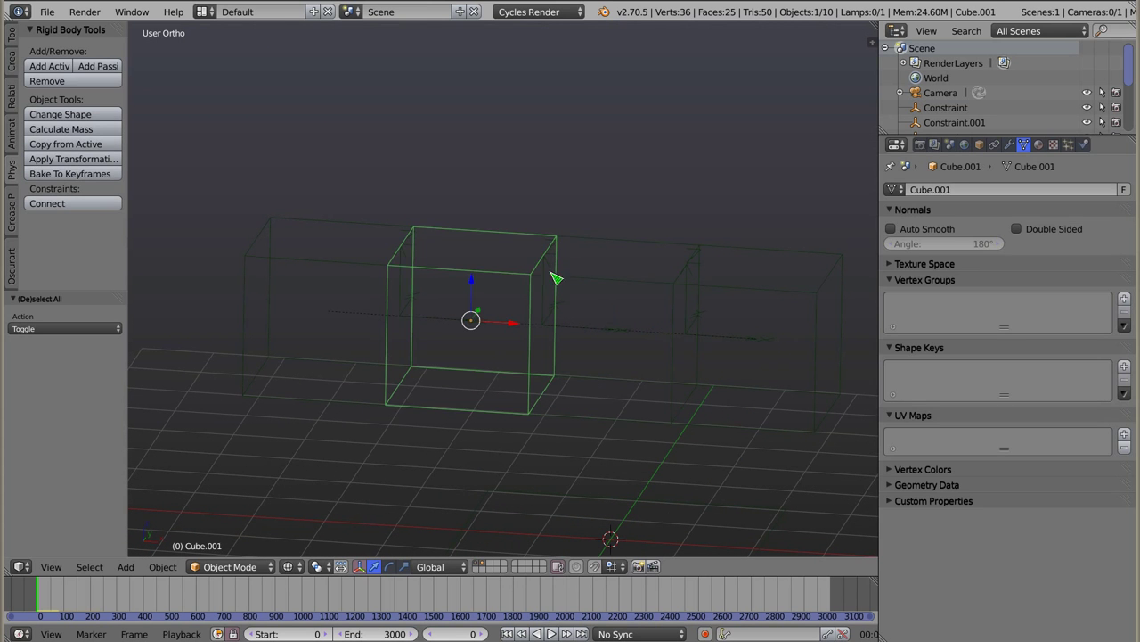
right_click(558, 314)
right_click(691, 318)
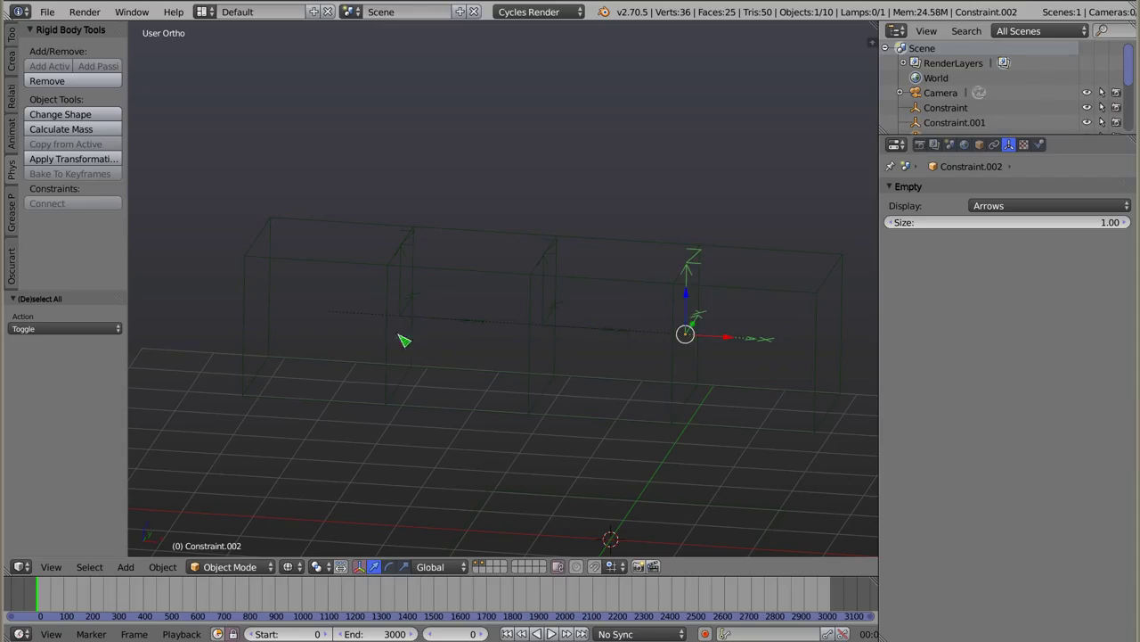
key("z")
key("a")
scroll(491, 279, "down", 4)
mouse_move(491, 280)
middle_mouse_down()
mouse_move(530, 321)
mouse_move(548, 280)
middle_mouse_up()
right_click(485, 308)
right_click(492, 288)
right_click(584, 287)
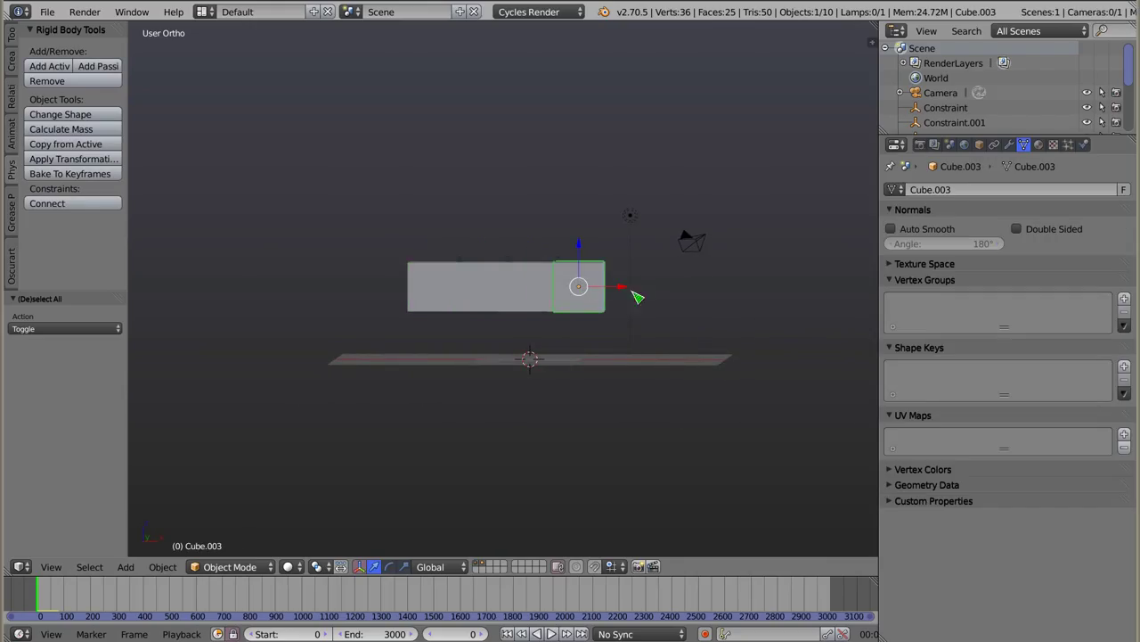
- Test-play the simulation twice, then select the ground plane in front view
key("alt+a")
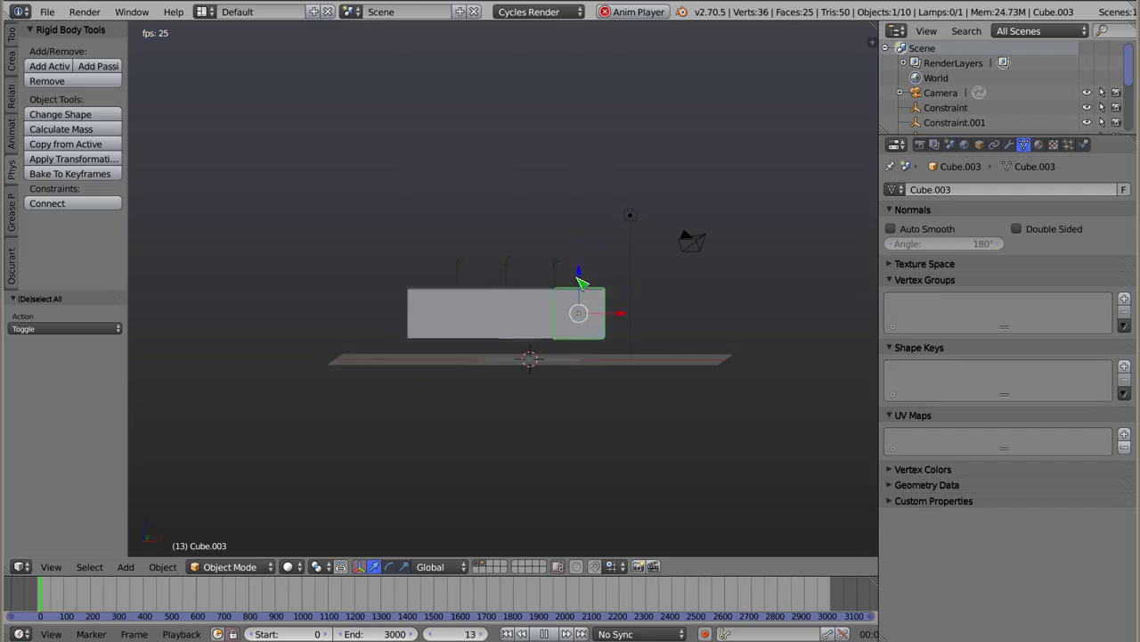
key("Escape")
key("alt+a")
key("Escape")
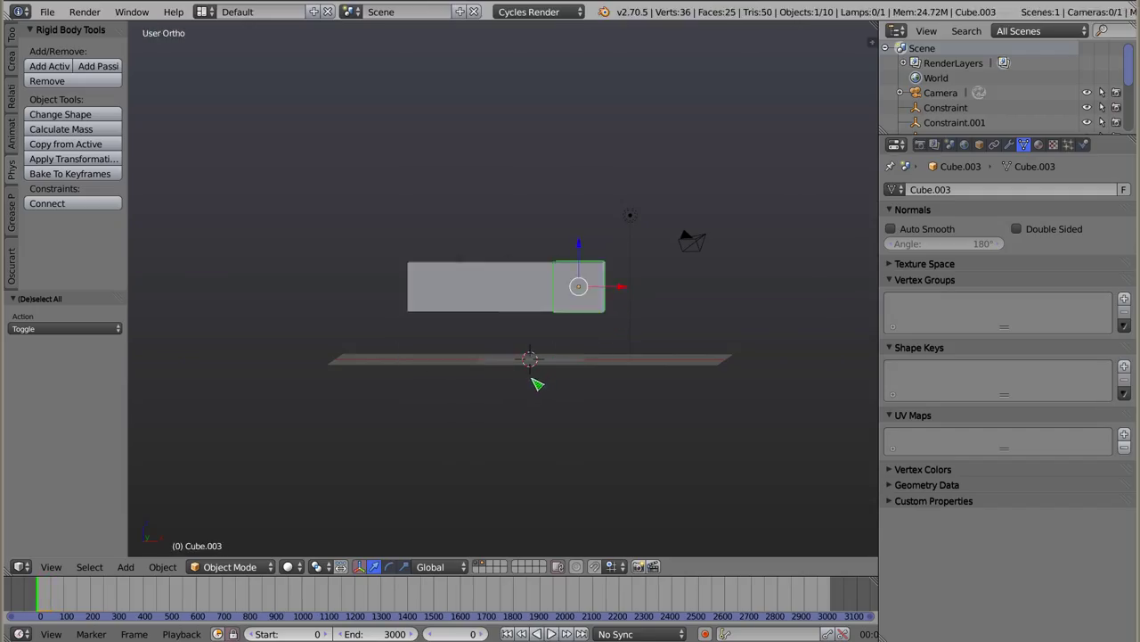
right_click(537, 361)
key("KP_1")
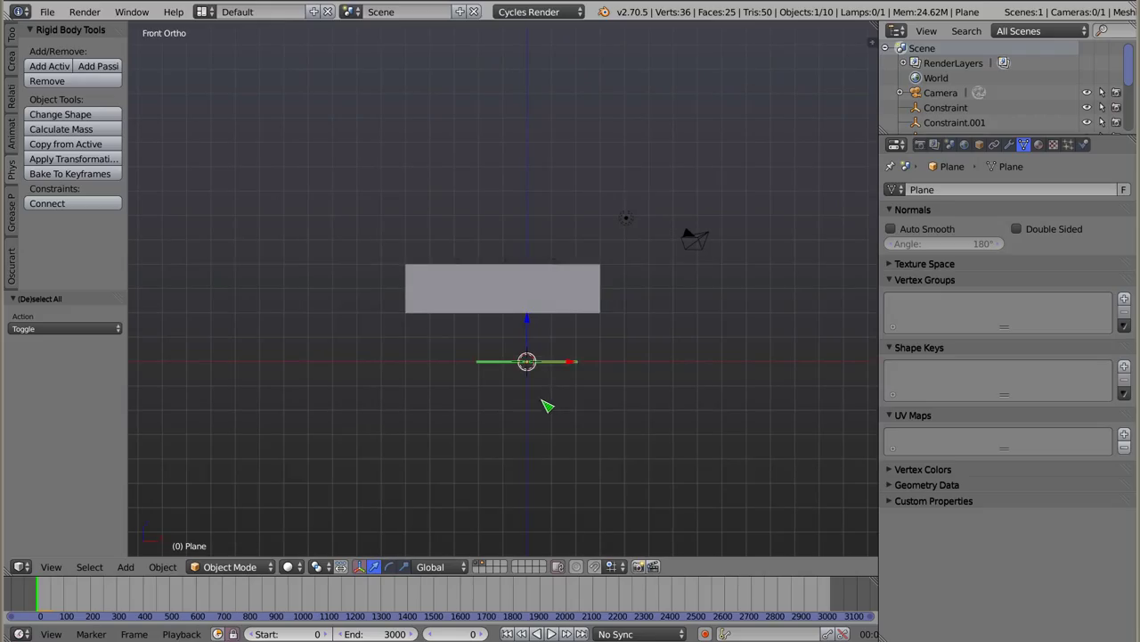
- Select all four cubes and lift them high above the ground
right_click(587, 277)
right_click(535, 287, "shift")
right_click(486, 286, "shift")
right_click(436, 289, "shift")
key("g")
left_click(518, 25)
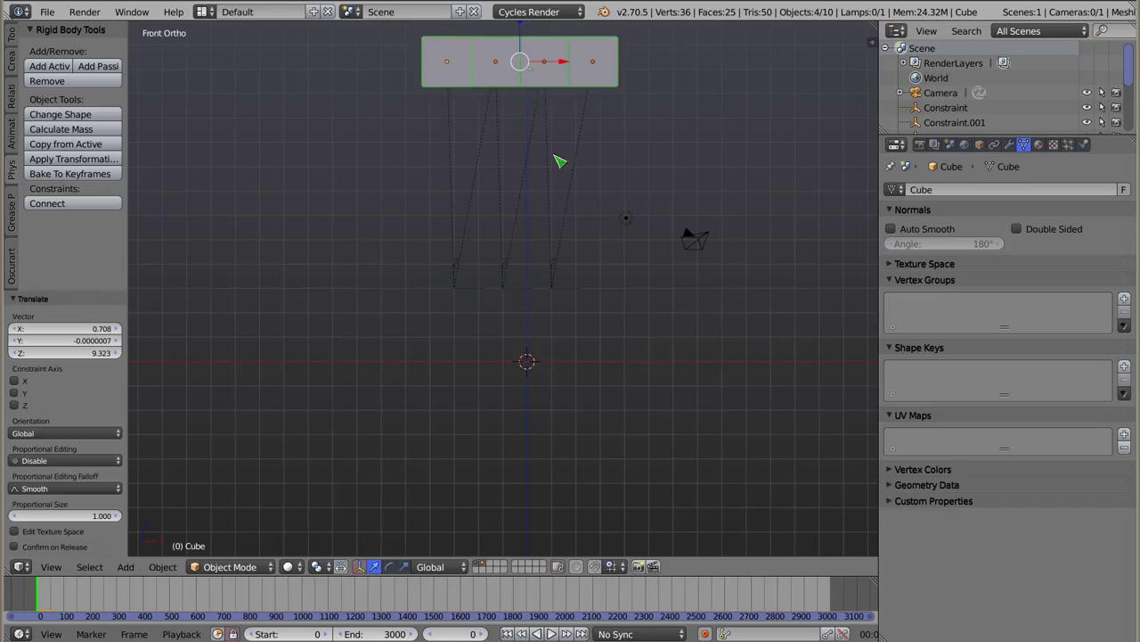
- Replay the drop several times to watch the joined cubes fall
key("alt+a")
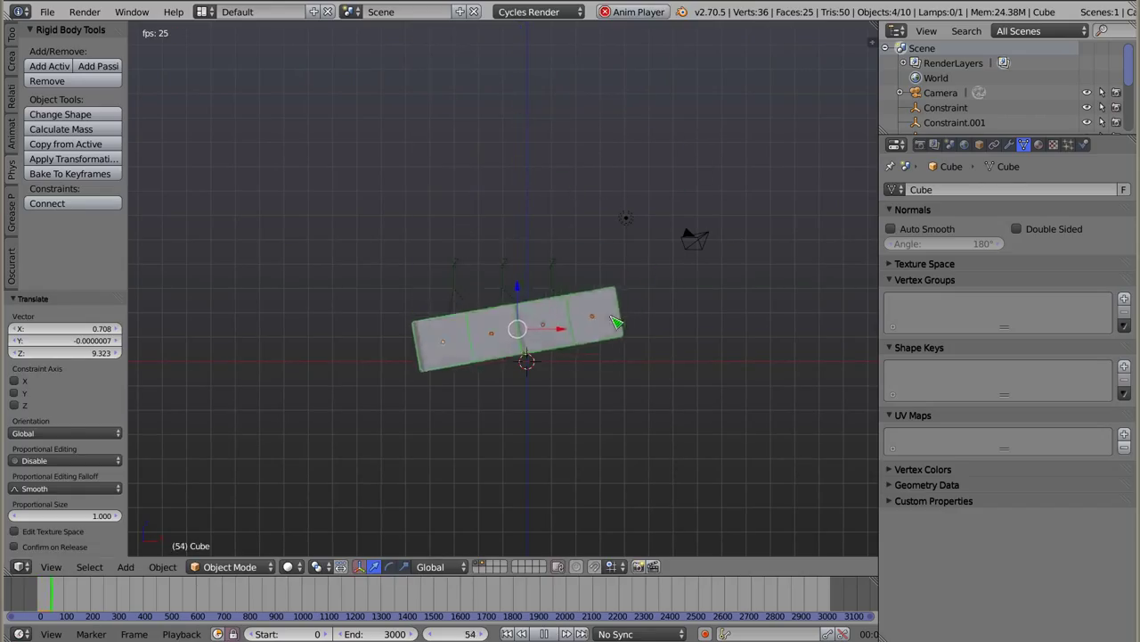
key("Escape")
key("alt+a")
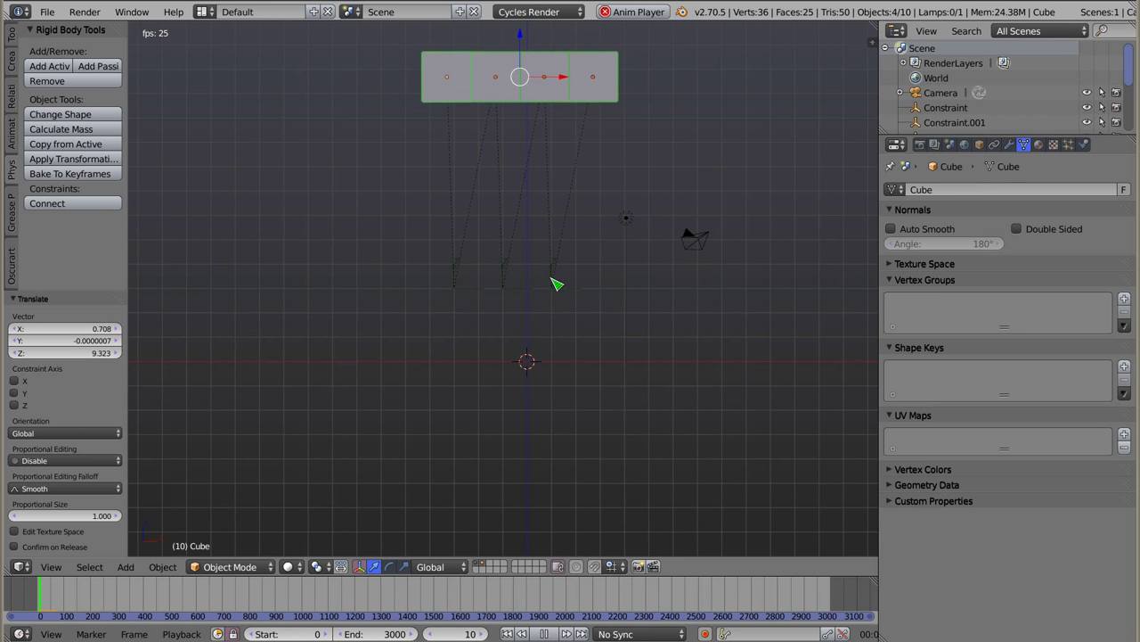
scroll(518, 315, "up", 4)
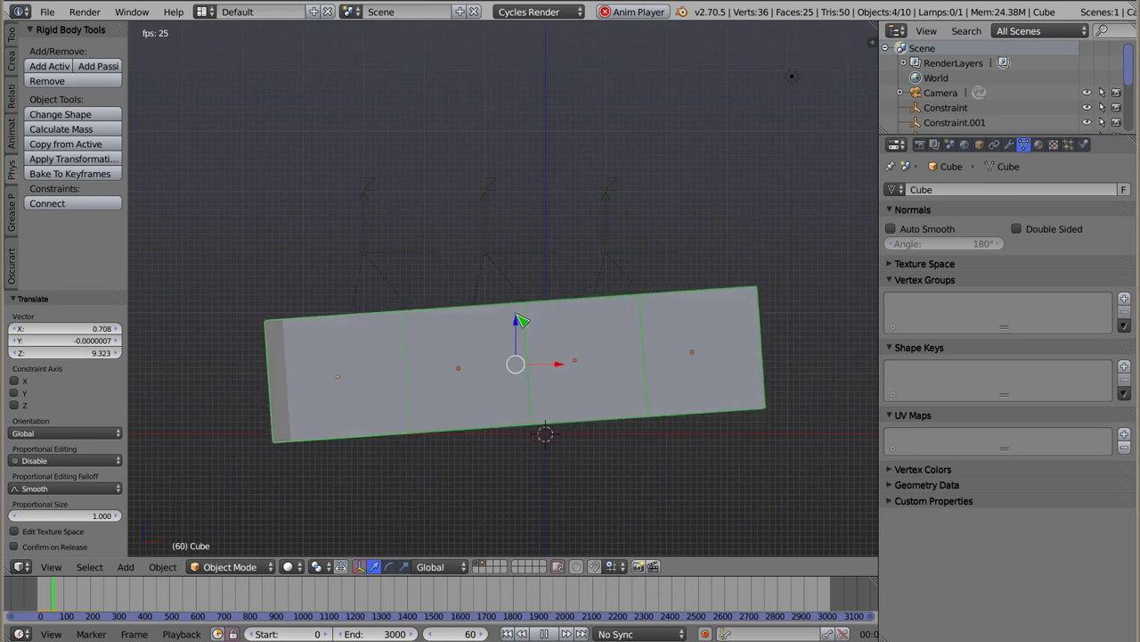
key("Escape")
key("alt+a")
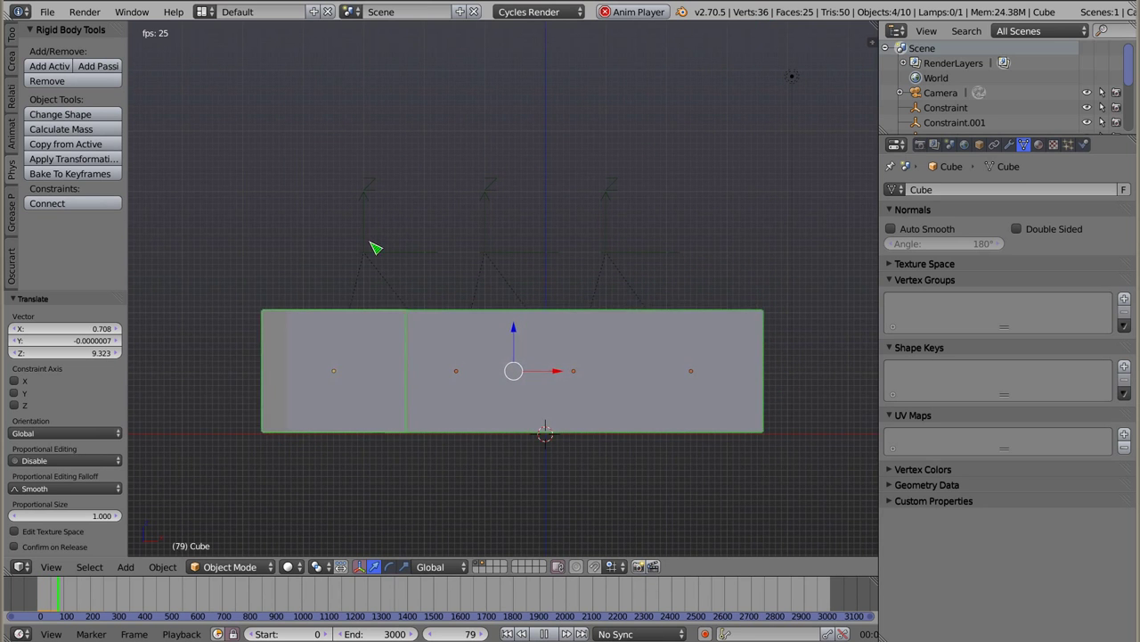
key("Escape")
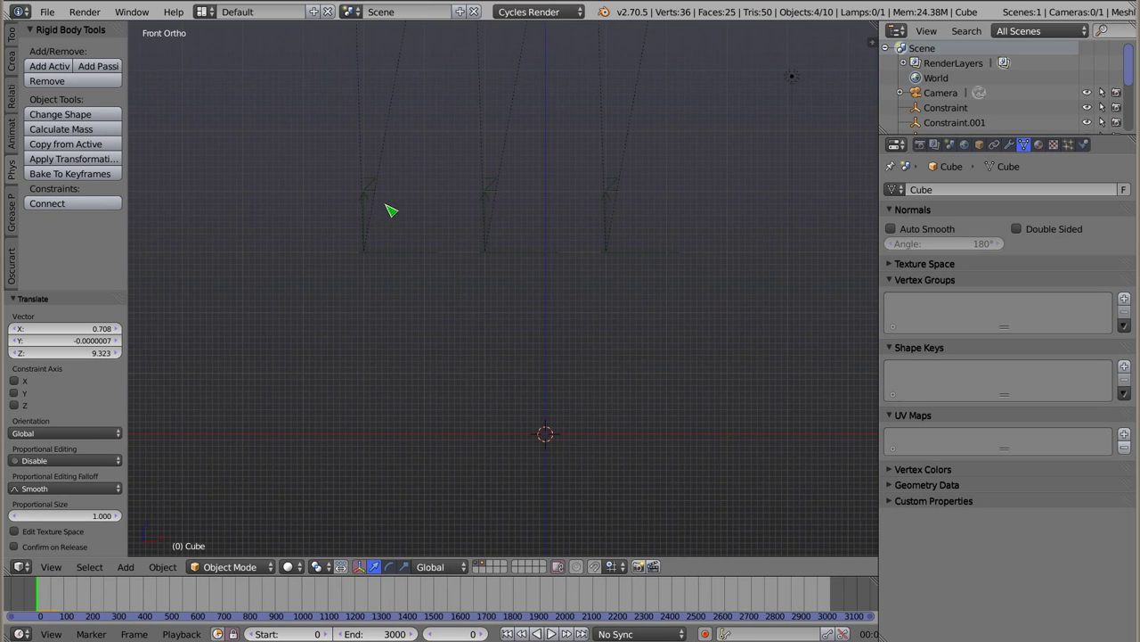
key("alt+a")
key("Escape")
key("alt+a")
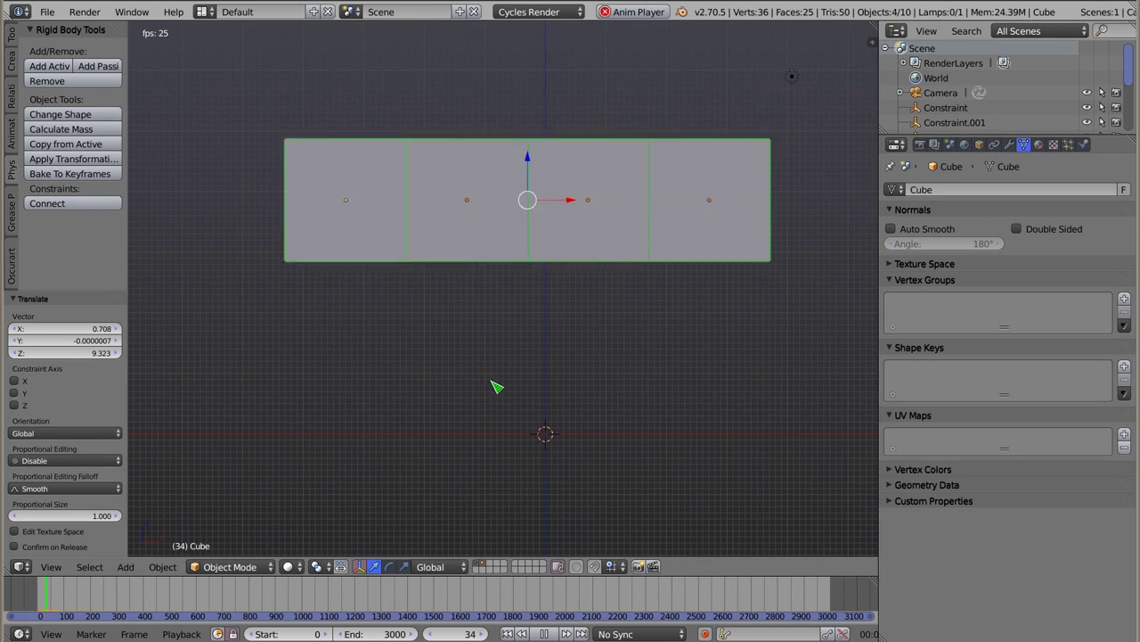
- Look down on the fallen slab, return to front view and rewind the timeline to frame 0
middle_click_drag(502, 344, 501, 443)
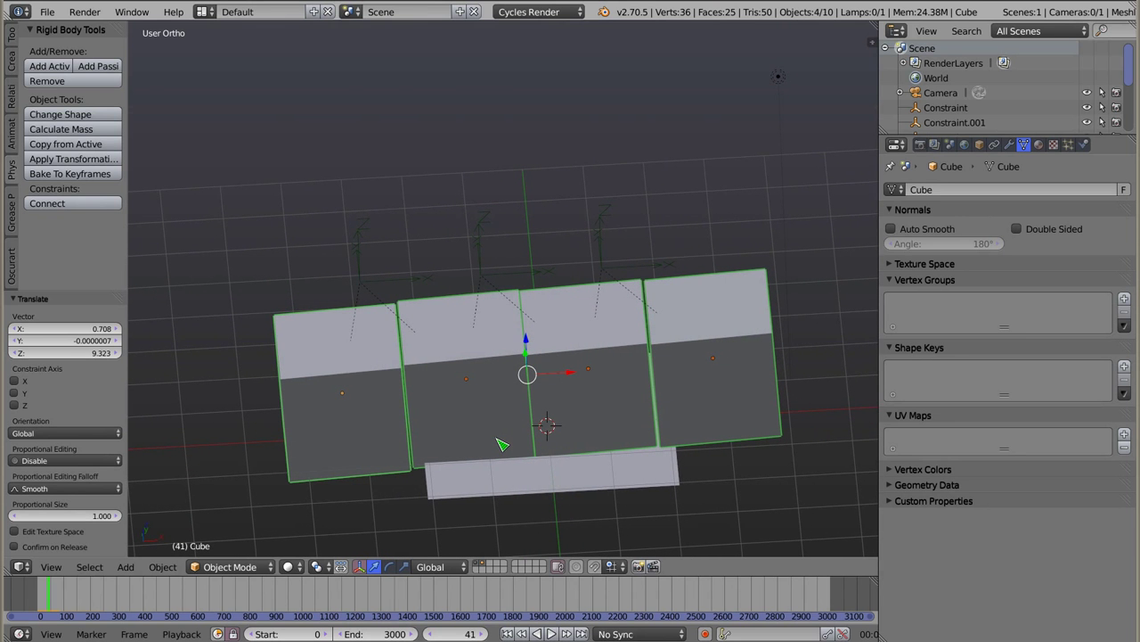
key("KP_1")
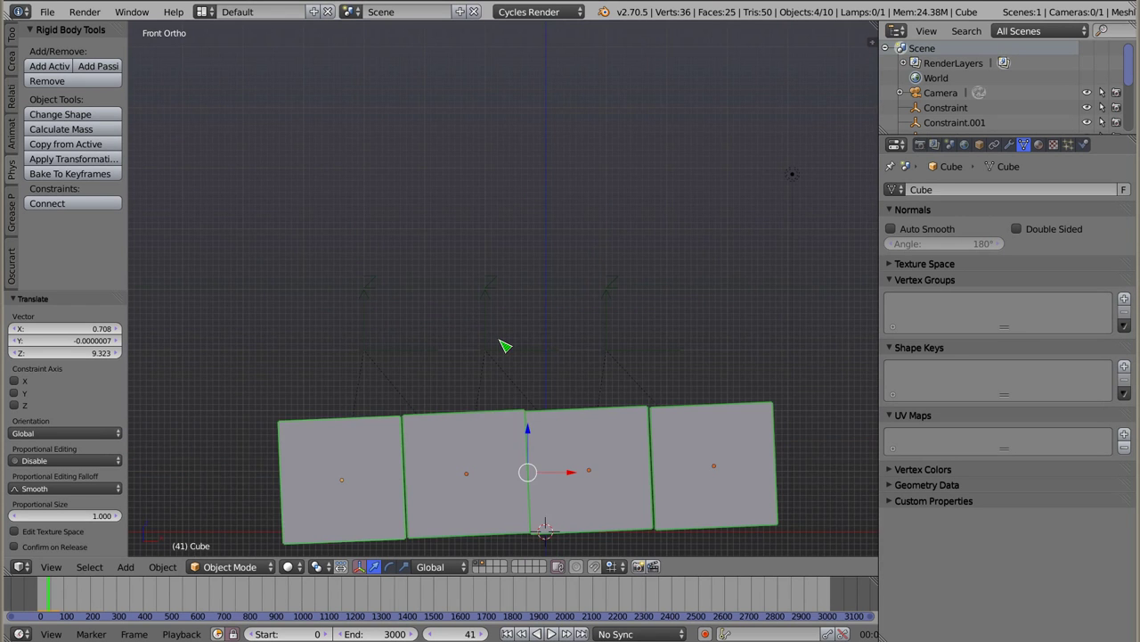
left_click_drag(55, 604, 37, 604)
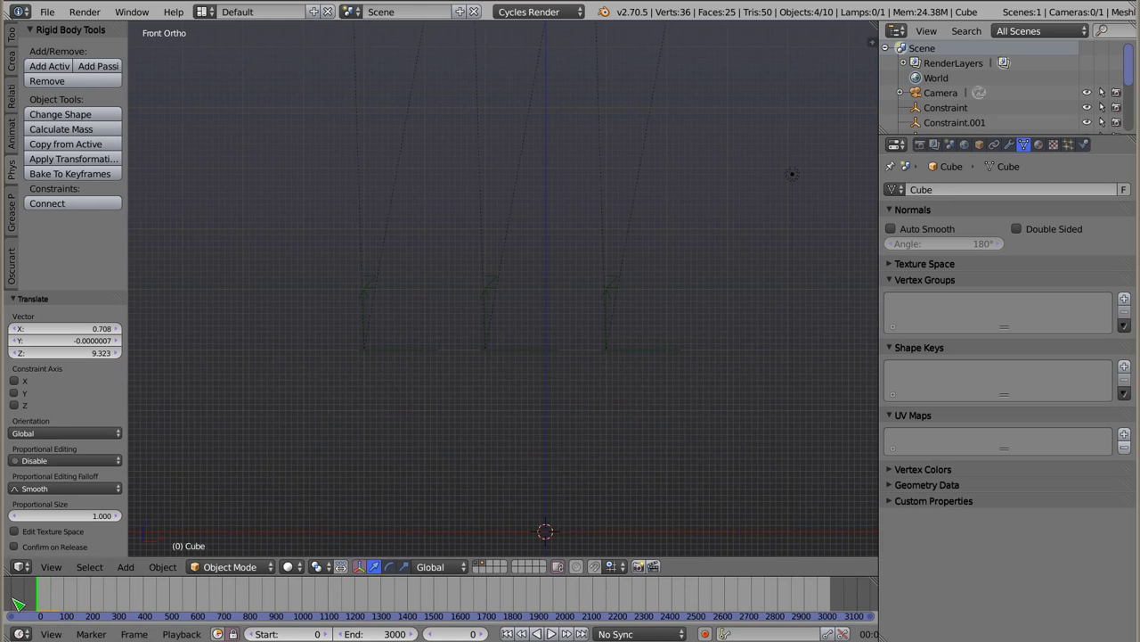
scroll(463, 262, "down", 3)
scroll(484, 244, "down", 3)
- Duplicate the leftmost slab block twice to create two lower support blocks beneath the slab
middle_click_drag(487, 200, 484, 247, "shift")
right_click(448, 148)
key("shift+d")
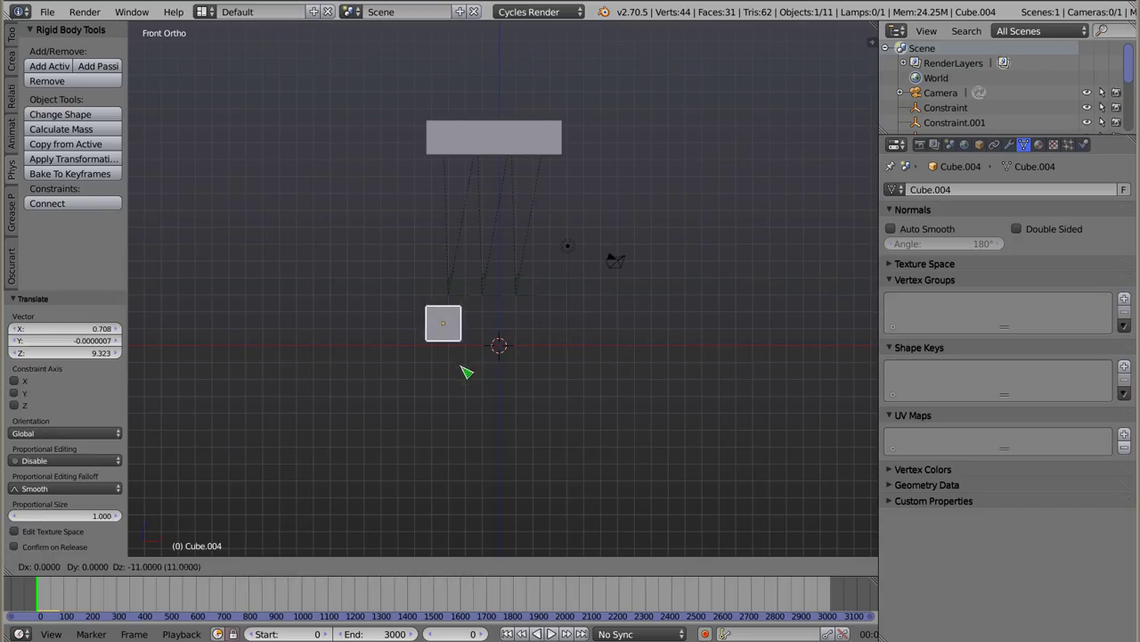
left_click(466, 371)
key("shift+d")
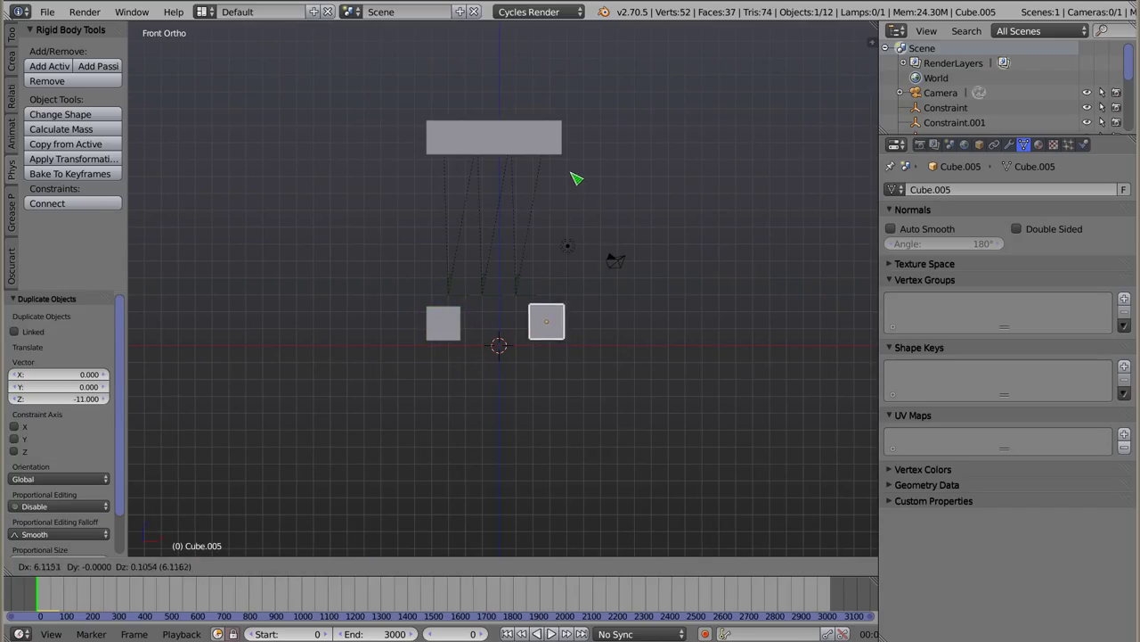
left_click(575, 181)
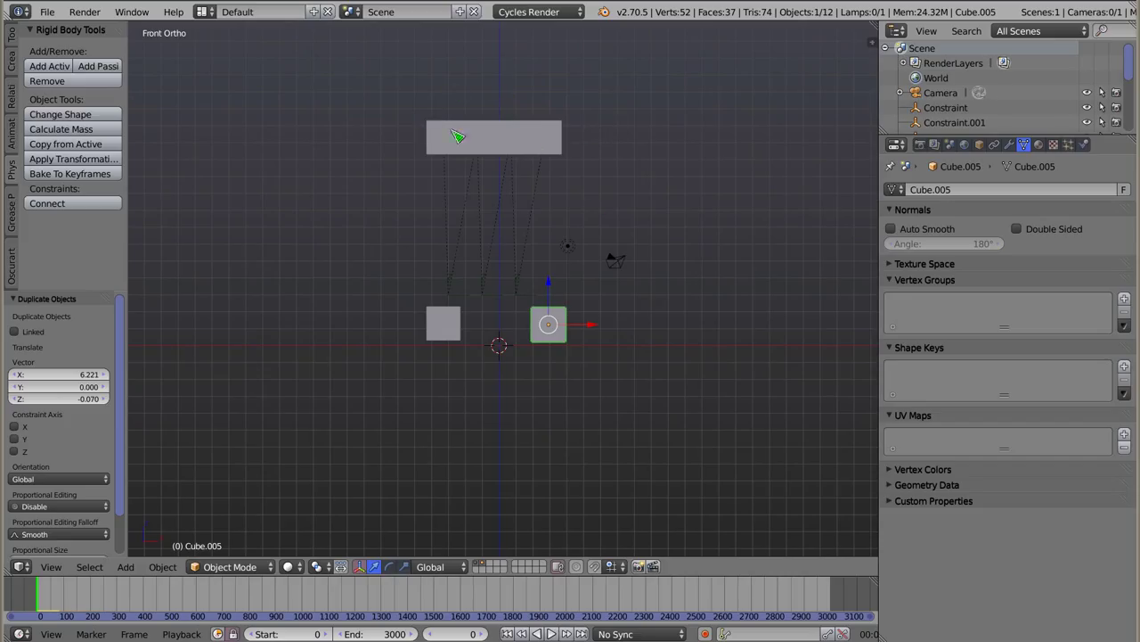
- Slide the two lower blocks sideways along X into pillar positions and make them passive rigid bodies
right_click(452, 328)
key("g")
key("x")
left_click(459, 333)
right_click(565, 326)
key("g")
left_click(601, 328)
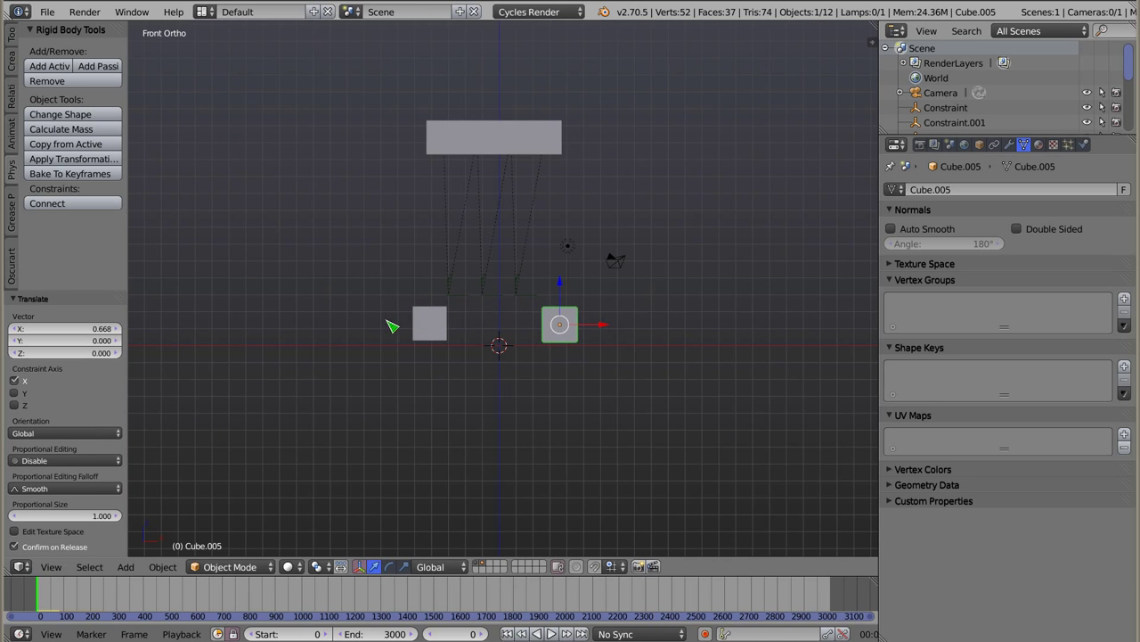
left_click(114, 67)
right_click(434, 323)
right_click(98, 66)
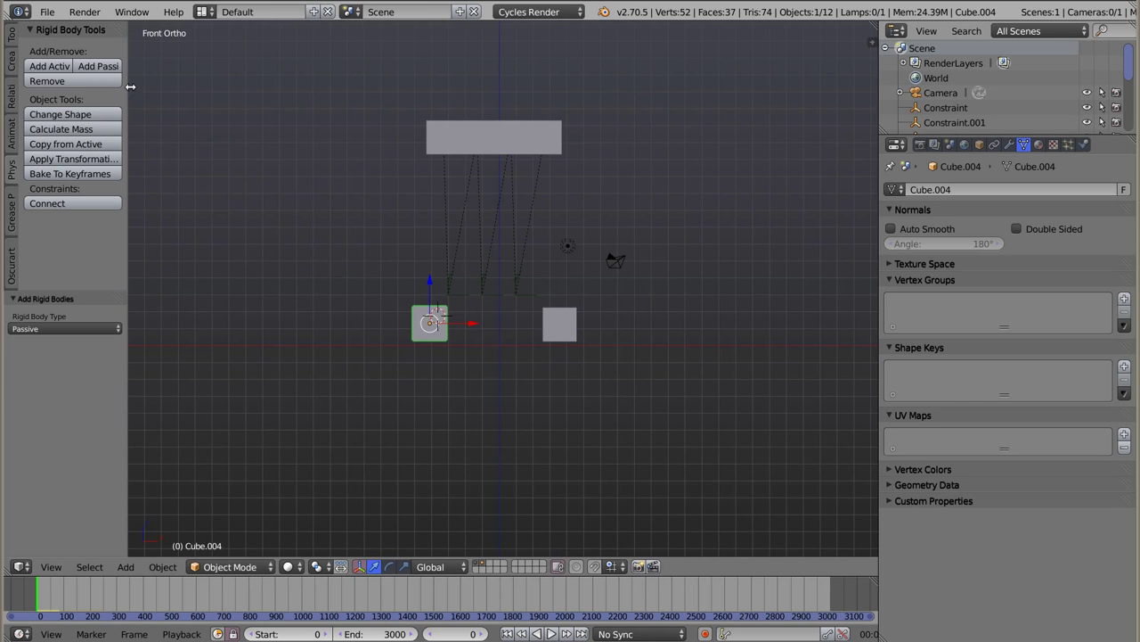
- Zoom in on the slab and pillars, then play the drop twice, rewinding to frame 0
scroll(420, 285, "up", 3)
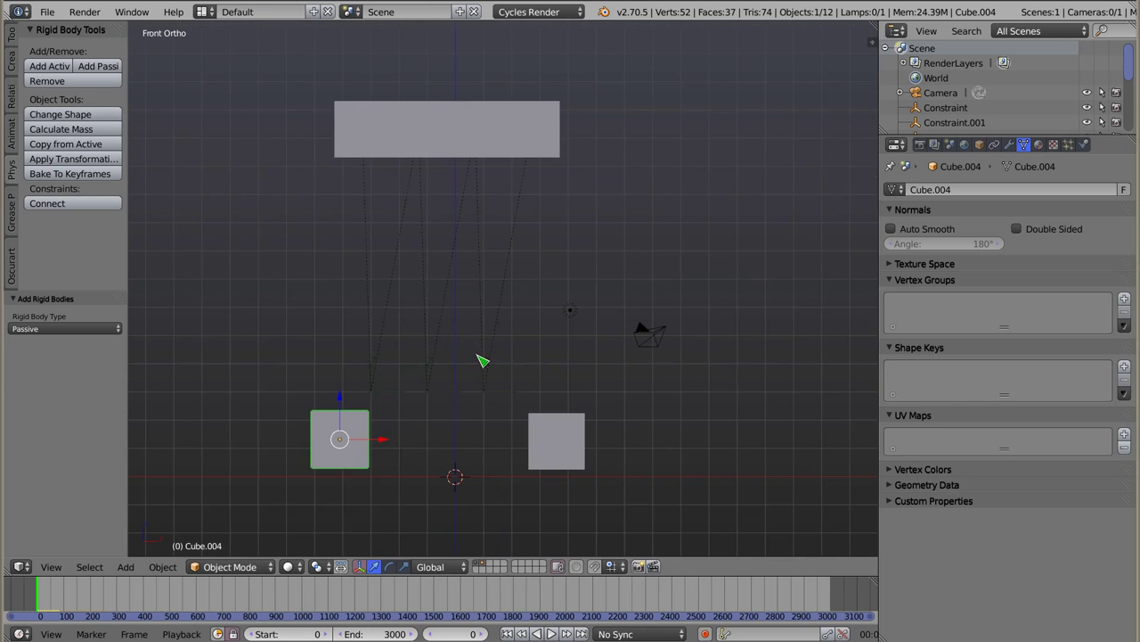
middle_click_drag(446, 333, 477, 325, "shift")
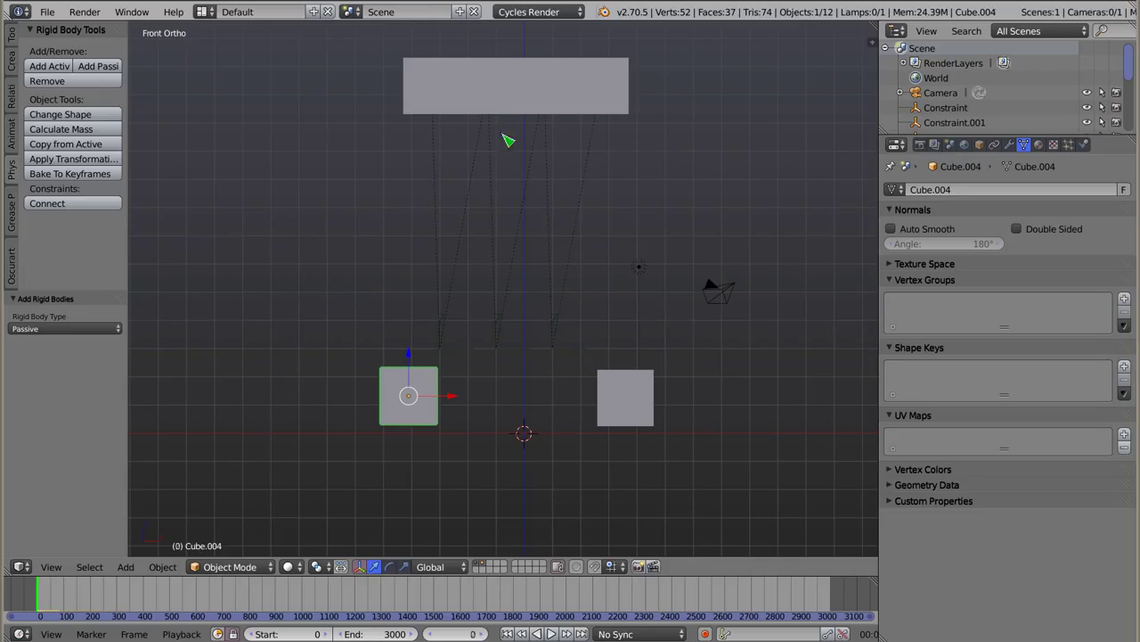
key("alt+a")
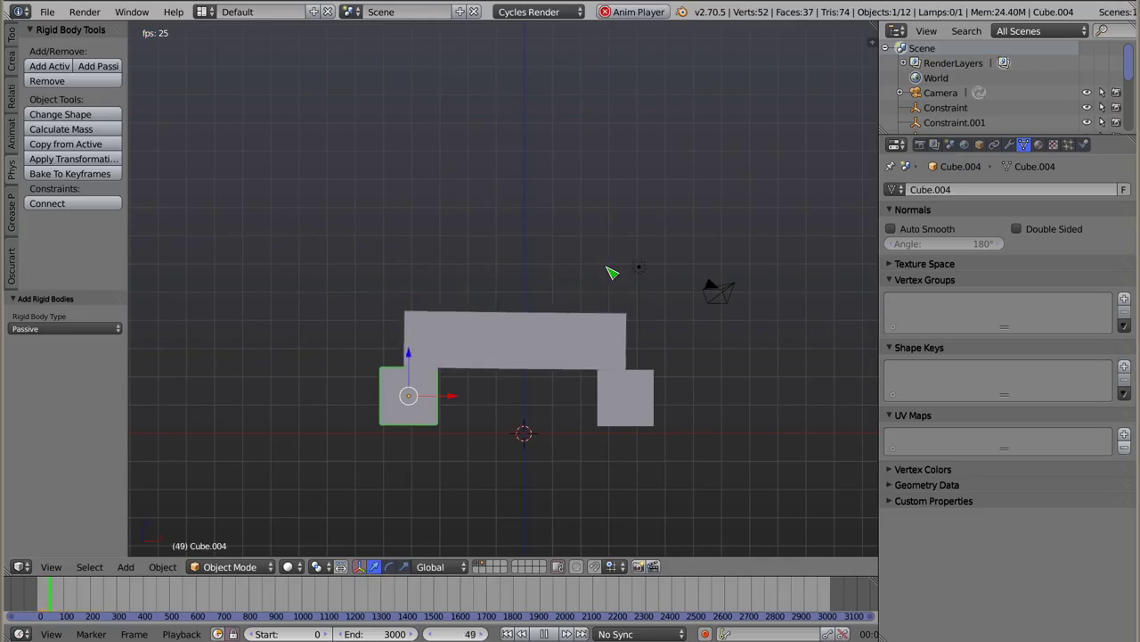
key("Escape")
key("alt+a")
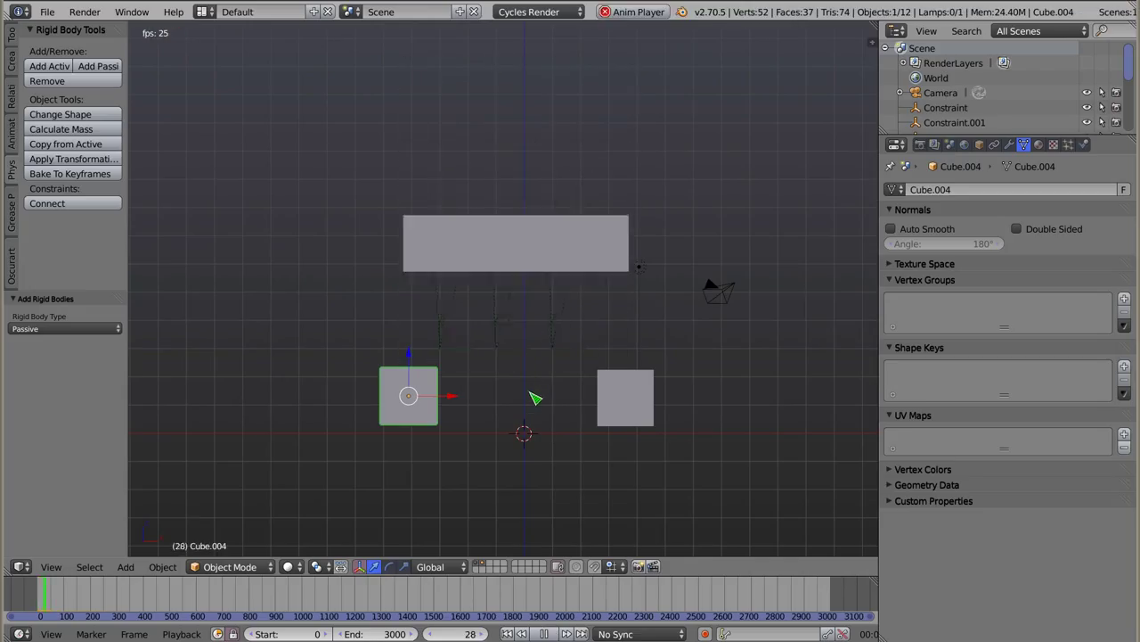
key("Escape")
- Select the three constraint empties and raise them to sit just under the cube row
right_click(517, 98)
right_click(430, 100)
right_click(570, 98)
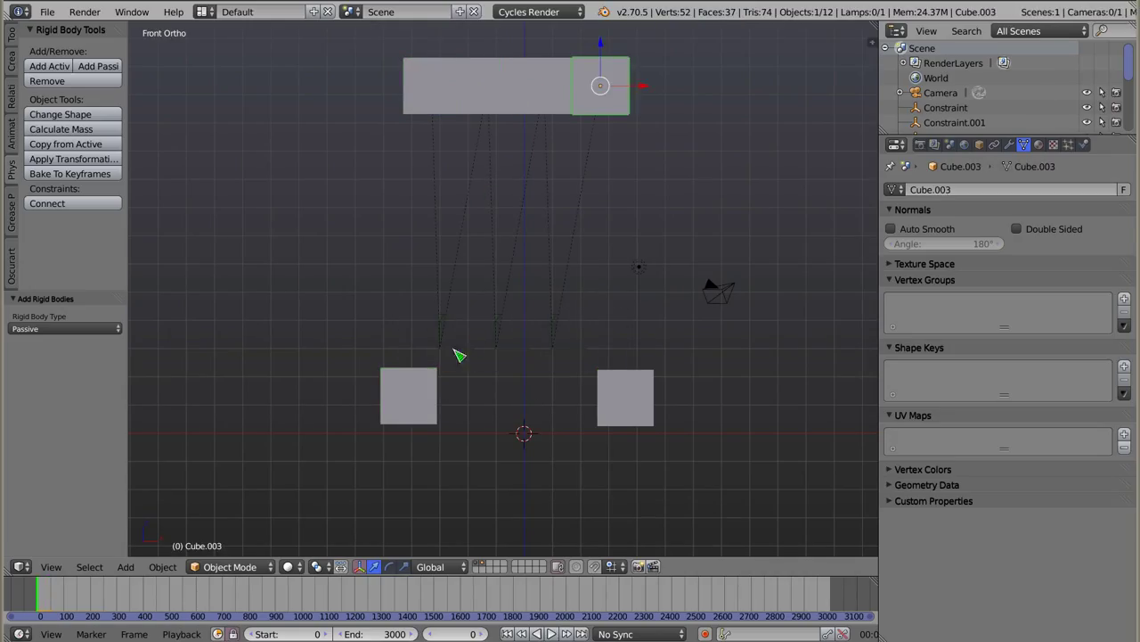
right_click(441, 353)
right_click(504, 357)
right_click(559, 350)
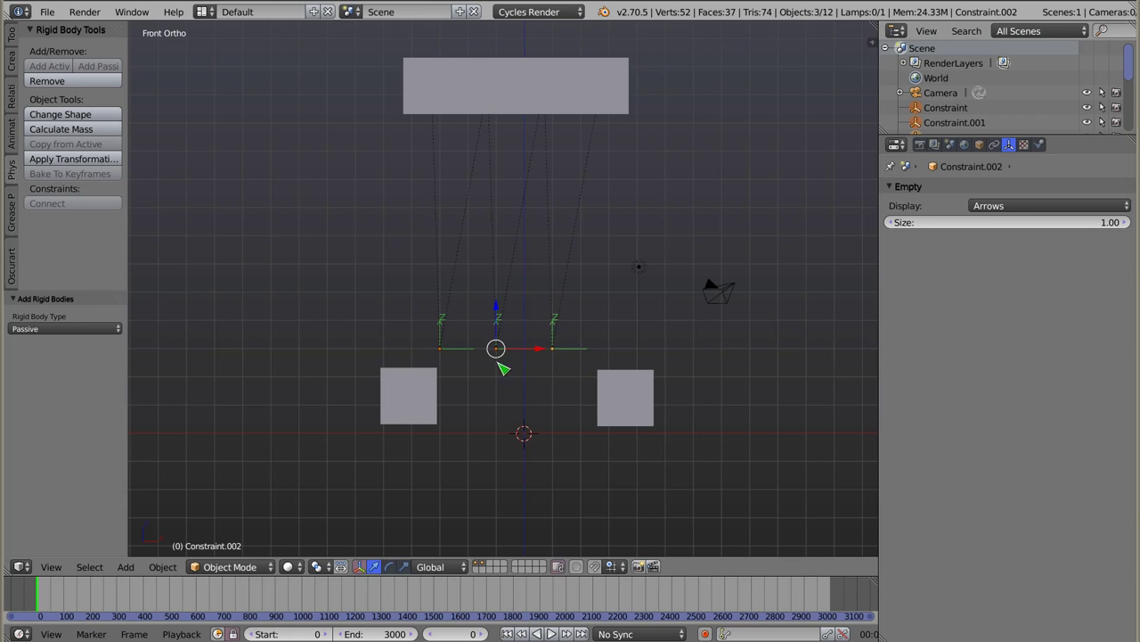
key("g")
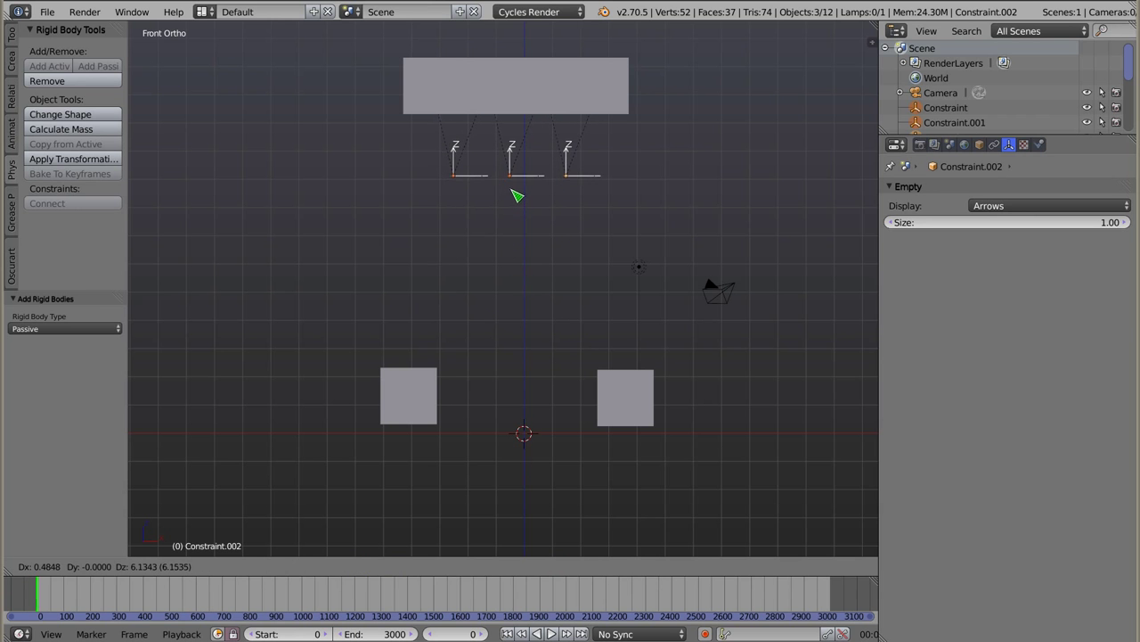
left_click(516, 196)
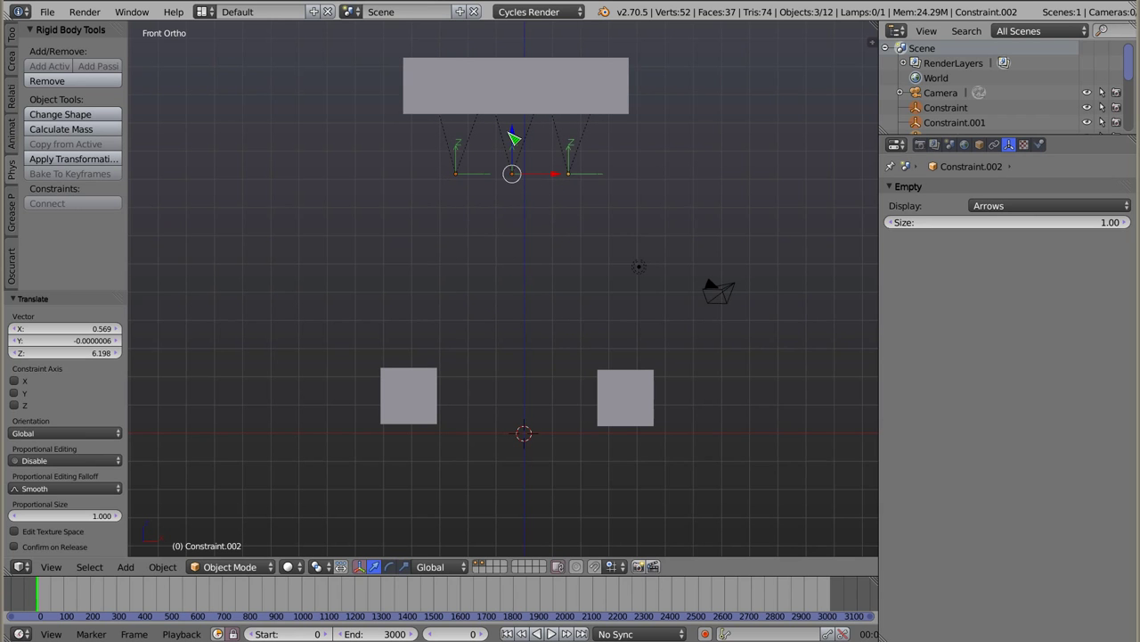
- Switch to wireframe so the empties show through the cubes, and select the left Constraint empty
scroll(514, 138, "up", 3)
scroll(517, 142, "up", 2)
mouse_move(517, 148)
middle_mouse_down("shift")
mouse_move(496, 362)
mouse_move(499, 297)
middle_mouse_up("shift")
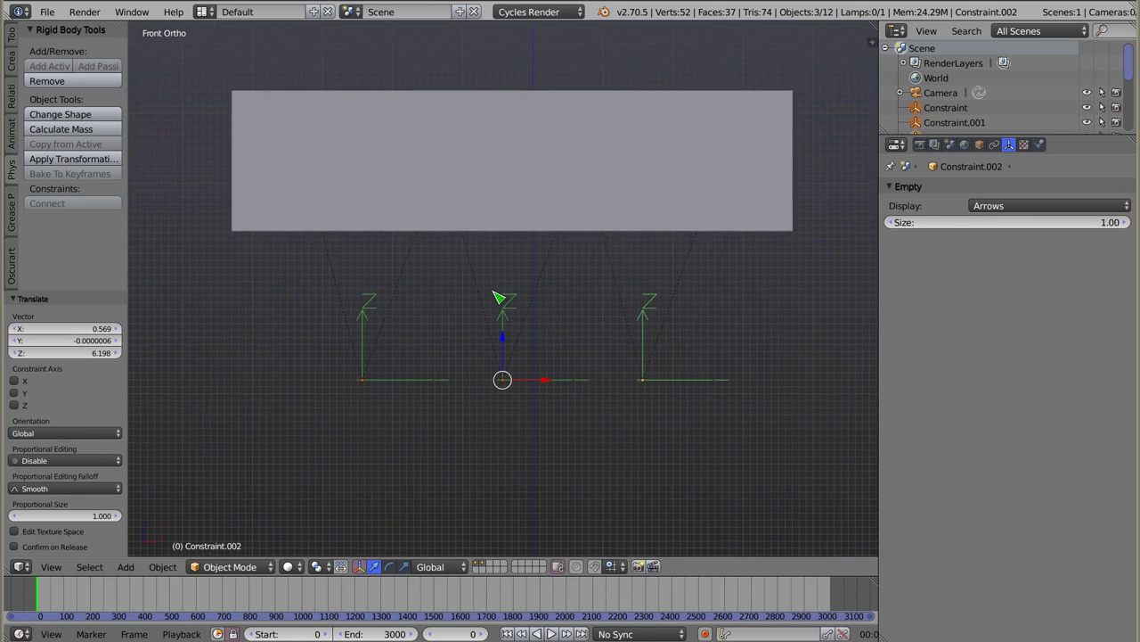
right_click(304, 220)
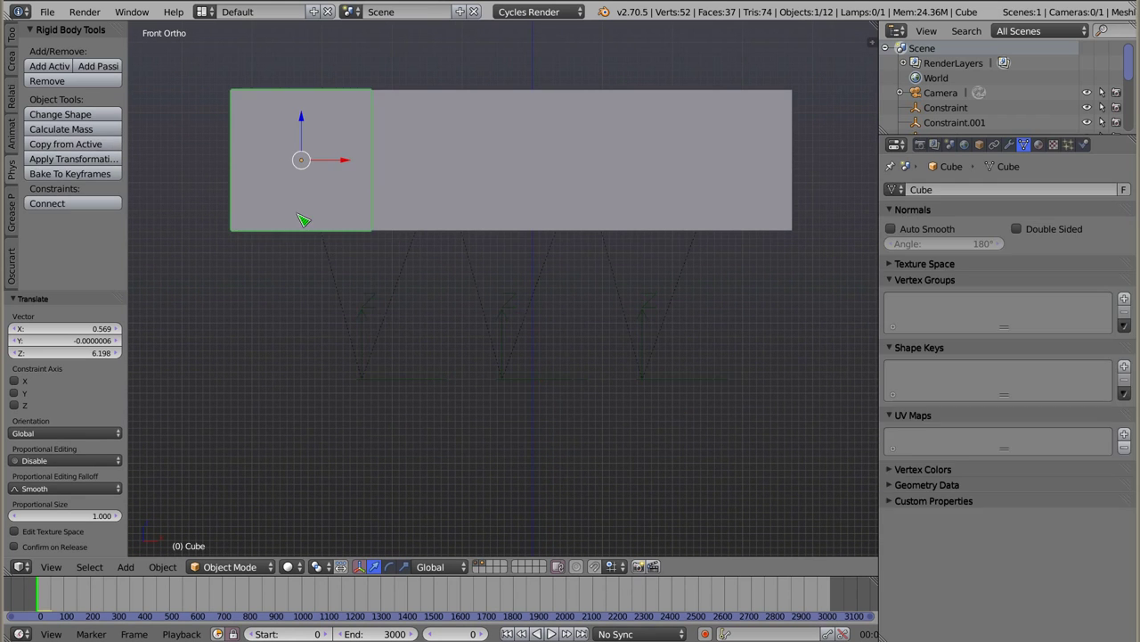
right_click(374, 294)
key("z")
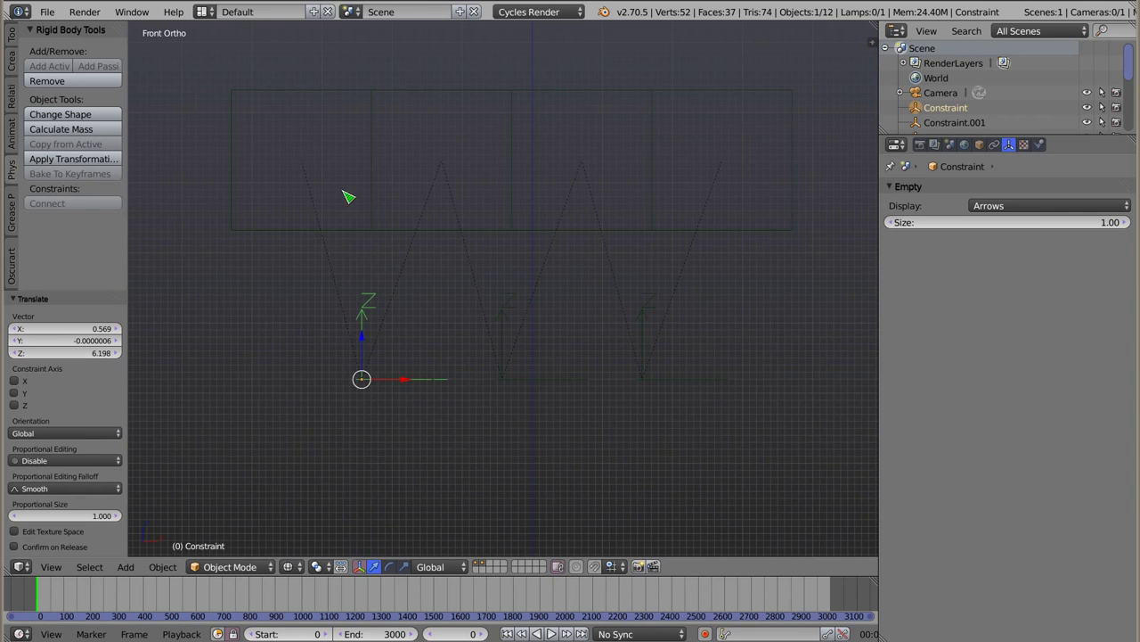
right_click(355, 232)
right_click(398, 190, "shift")
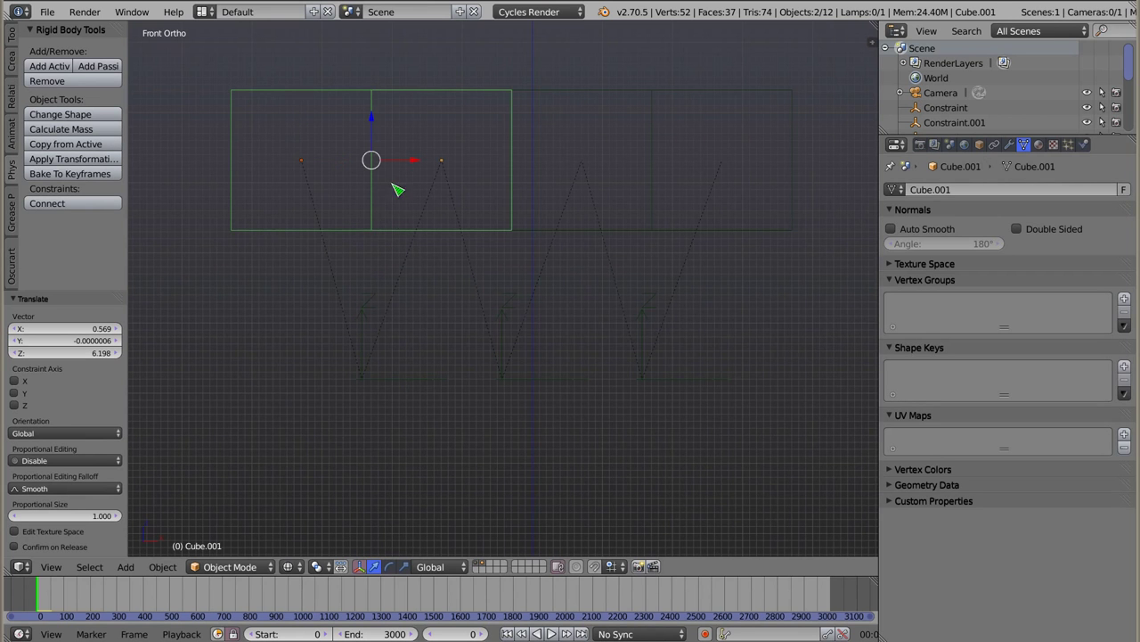
right_click(365, 319)
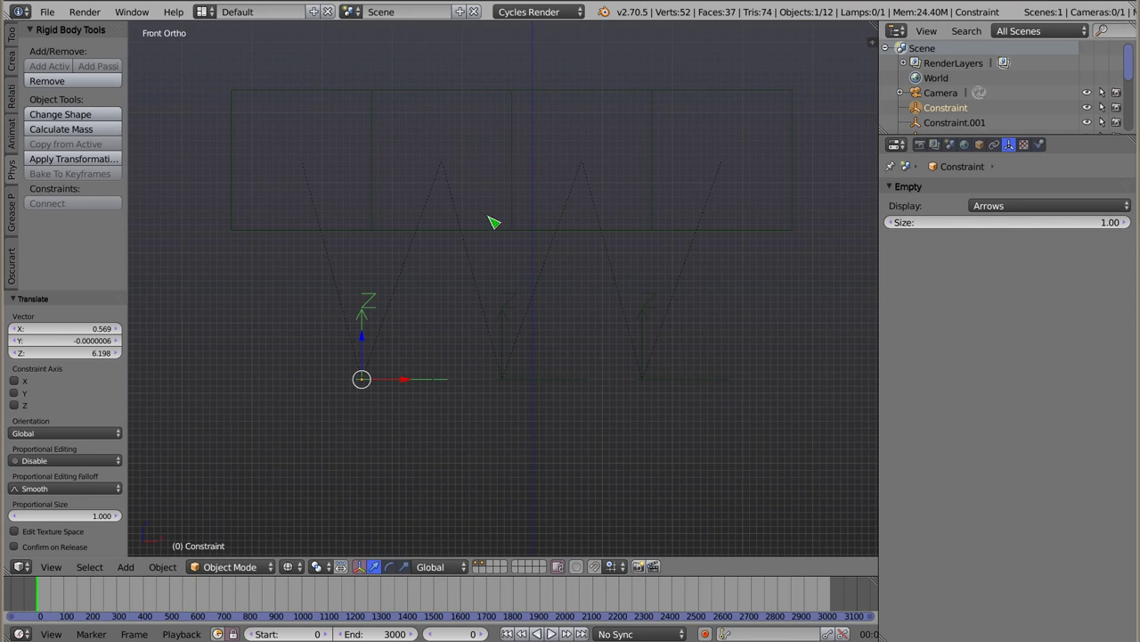
key("n")
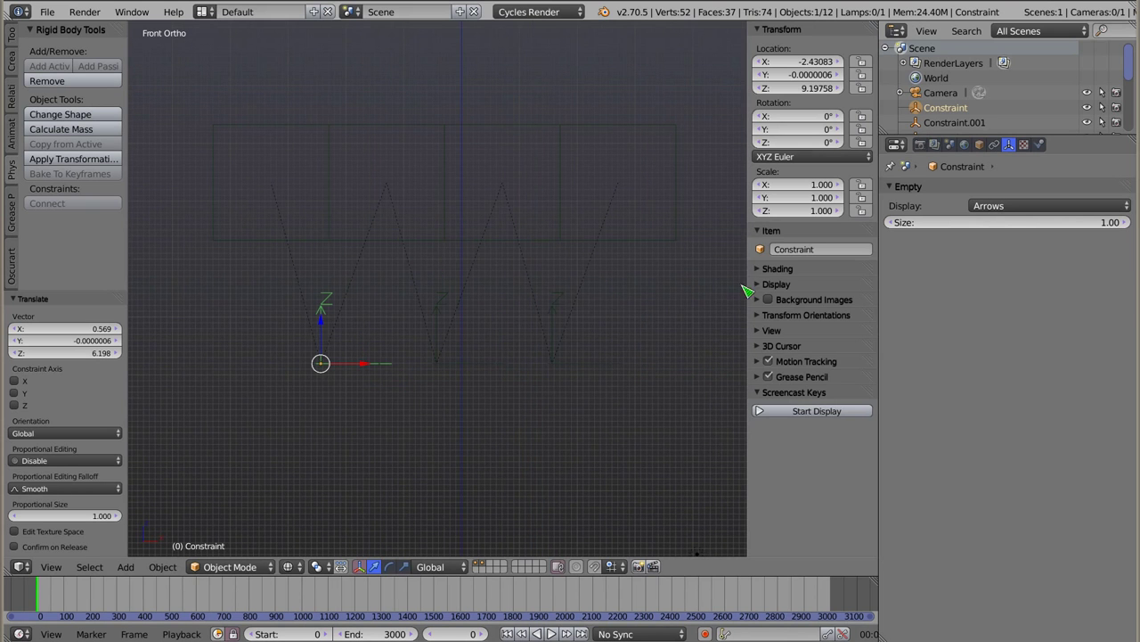
- Toggle Relationship Lines off and on in the sidebar Display panel, then orbit to User Ortho from above
left_click(768, 284)
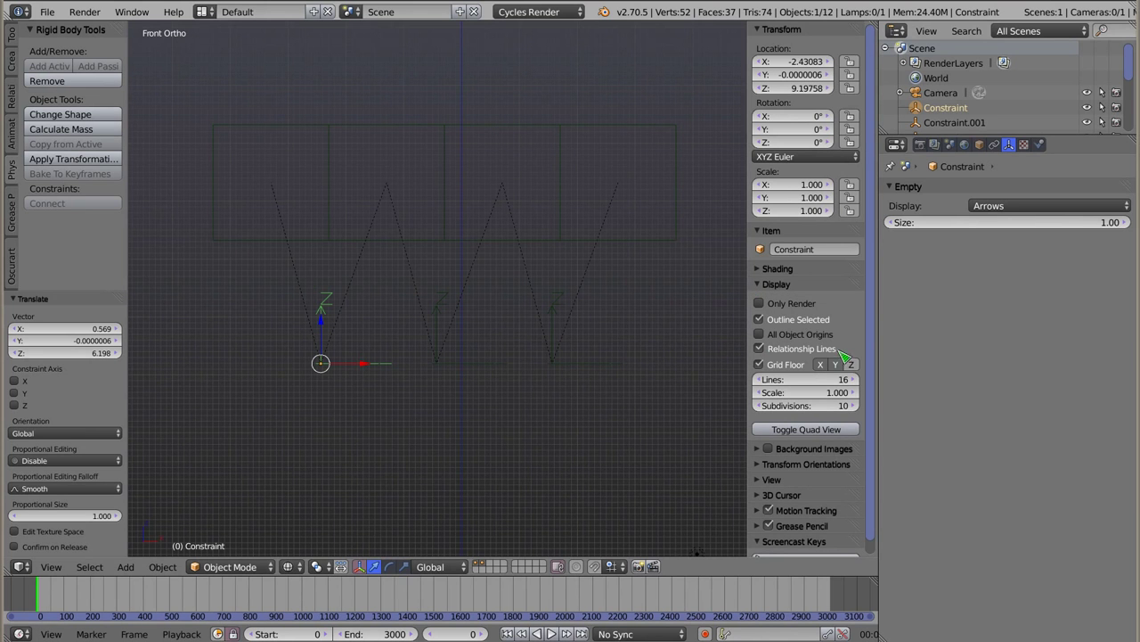
left_click(760, 348)
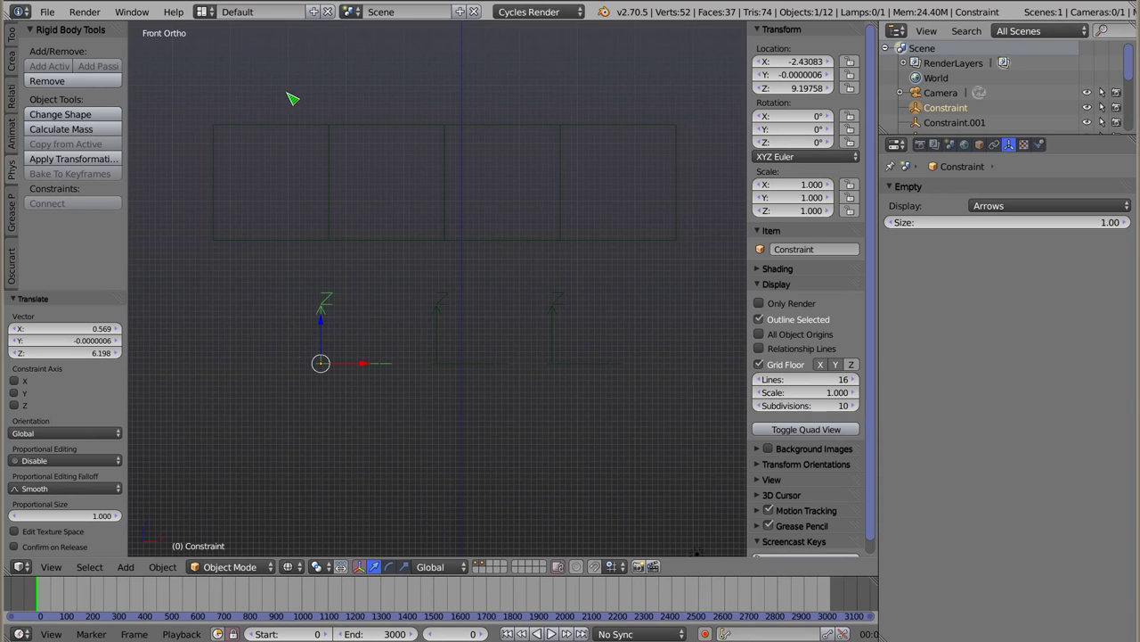
left_click(759, 348)
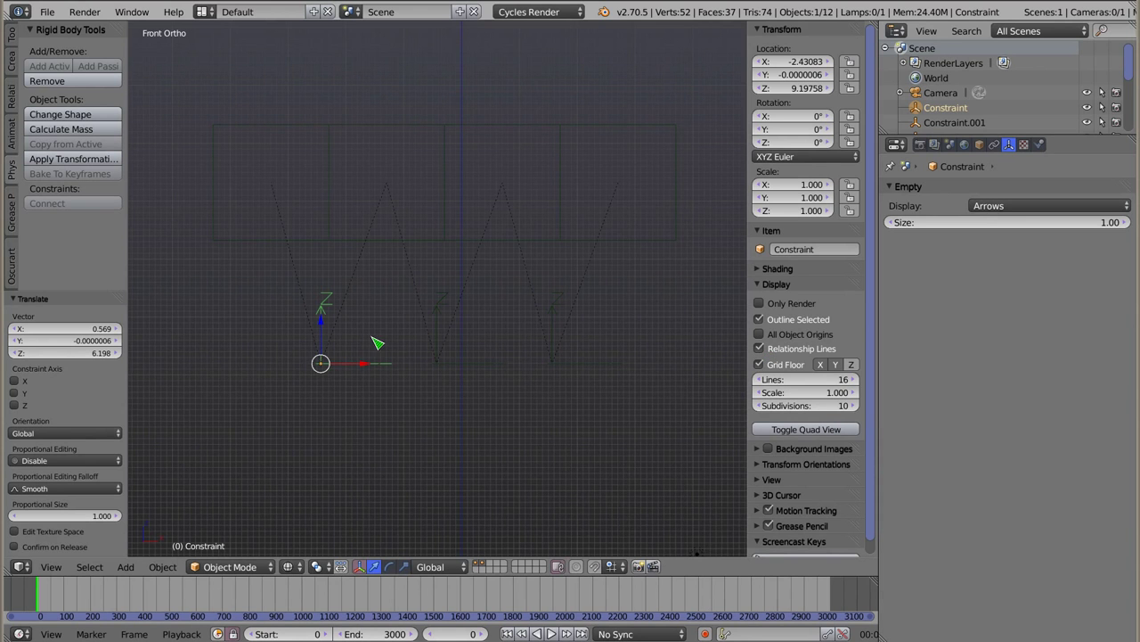
middle_click_drag(428, 318, 433, 373)
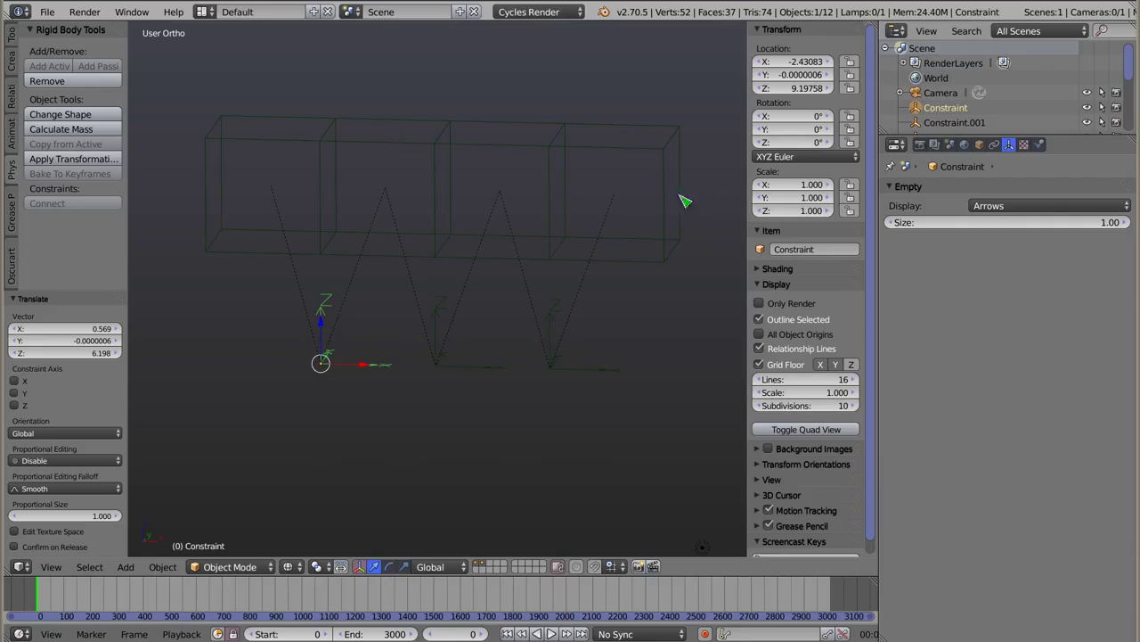
- Show the first constraint's Physics settings and leave its Rigid Body Constraint type on Fixed
left_click(1038, 145)
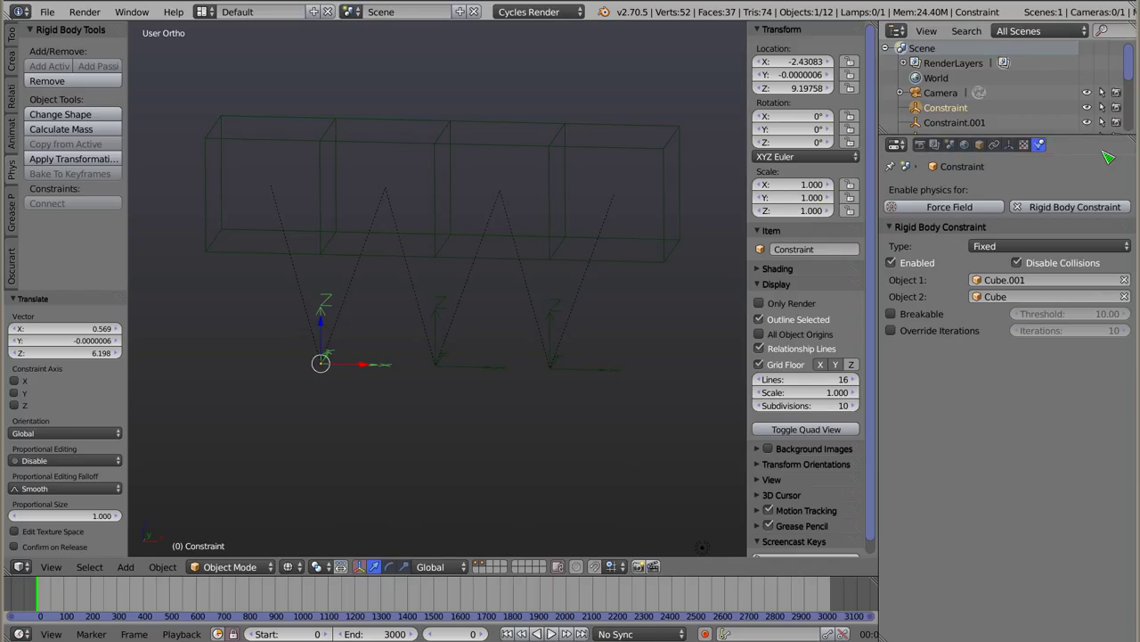
mouse_move(386, 365)
middle_mouse_down("shift")
mouse_move(395, 324)
mouse_move(438, 300)
mouse_move(426, 329)
middle_mouse_up("shift")
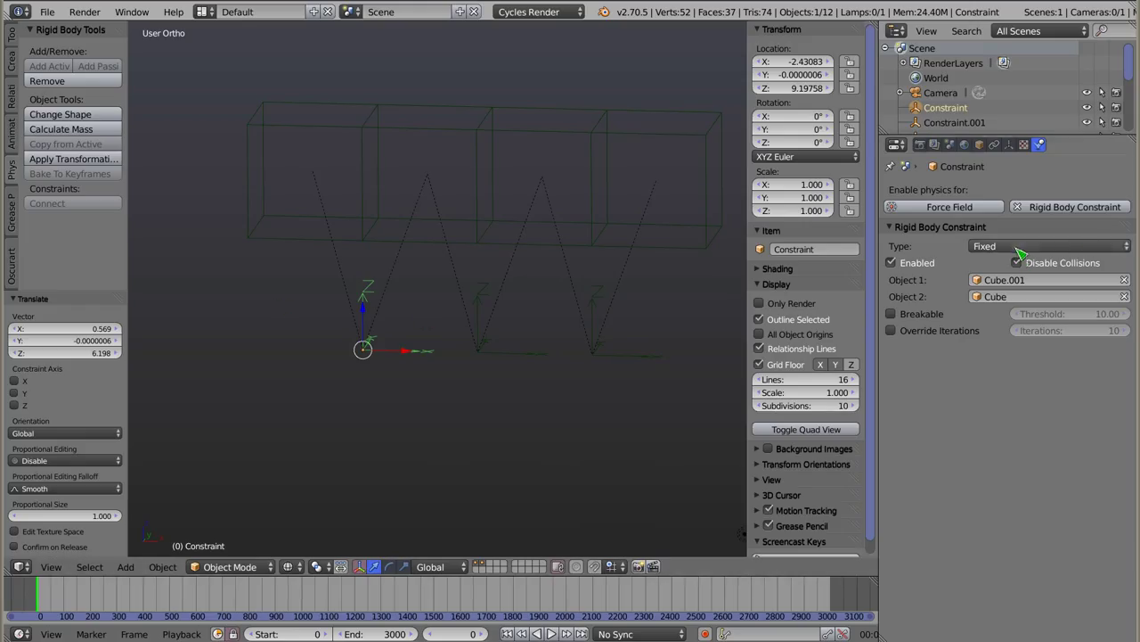
left_click(1016, 252)
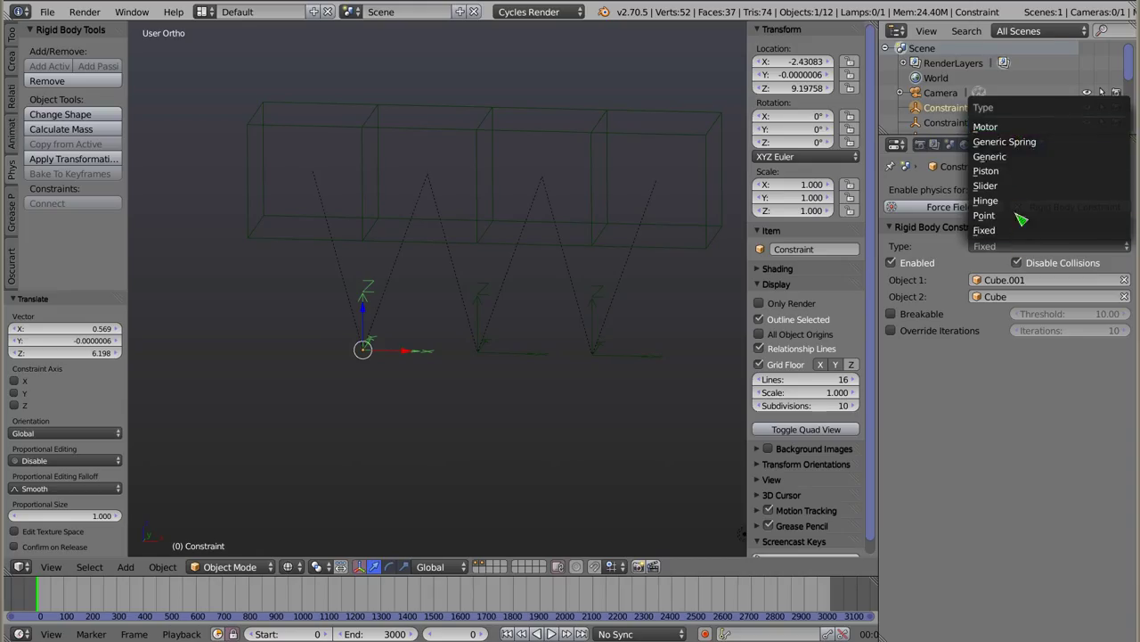
left_click(1017, 233)
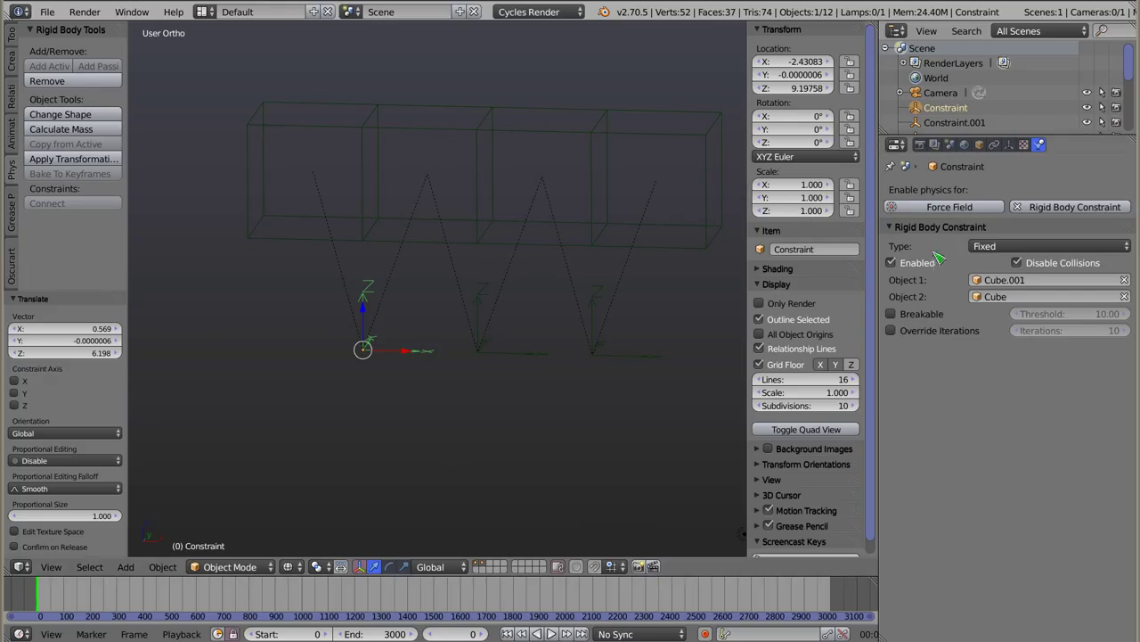
- Disable the constraints and play the drop to watch the cubes separate, then rewind
left_click(895, 263)
right_click(486, 350)
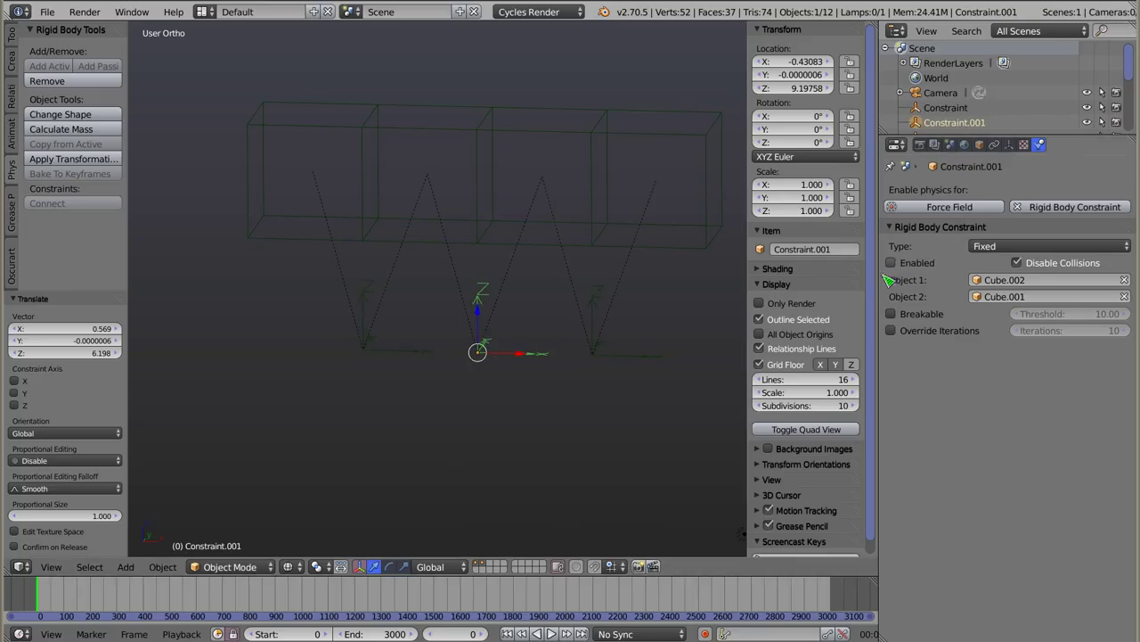
right_click(605, 312)
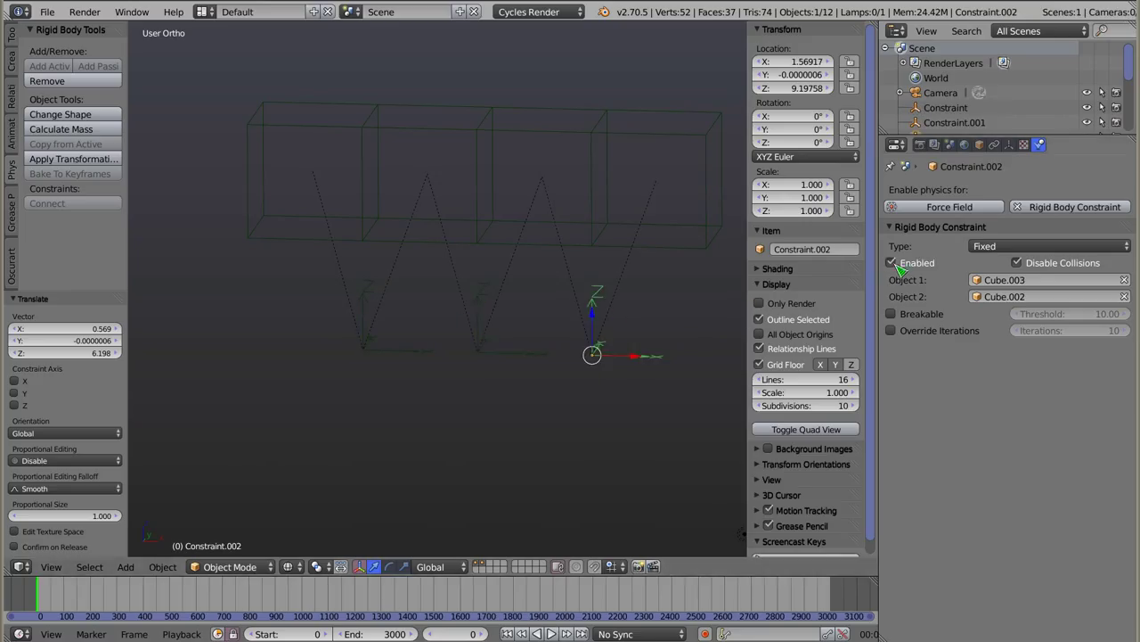
scroll(415, 298, "down", 5)
key("alt+a")
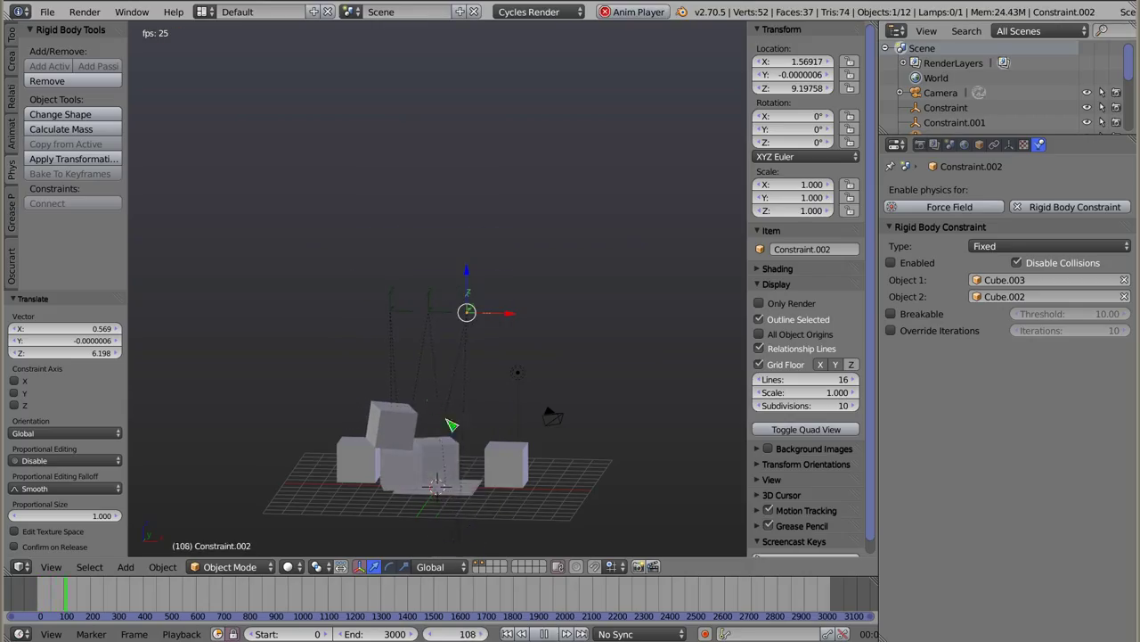
key("Escape")
- Re-enable Constraint, Constraint.001 and Constraint.002, then select the leftmost cube, Cube
right_click(384, 316)
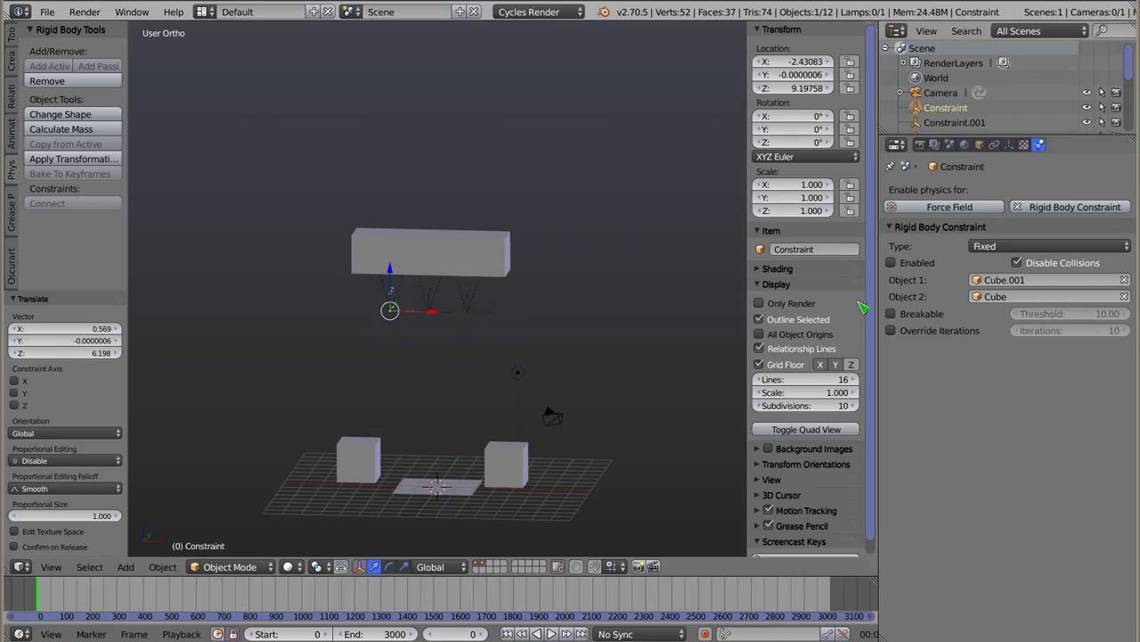
left_click(891, 263)
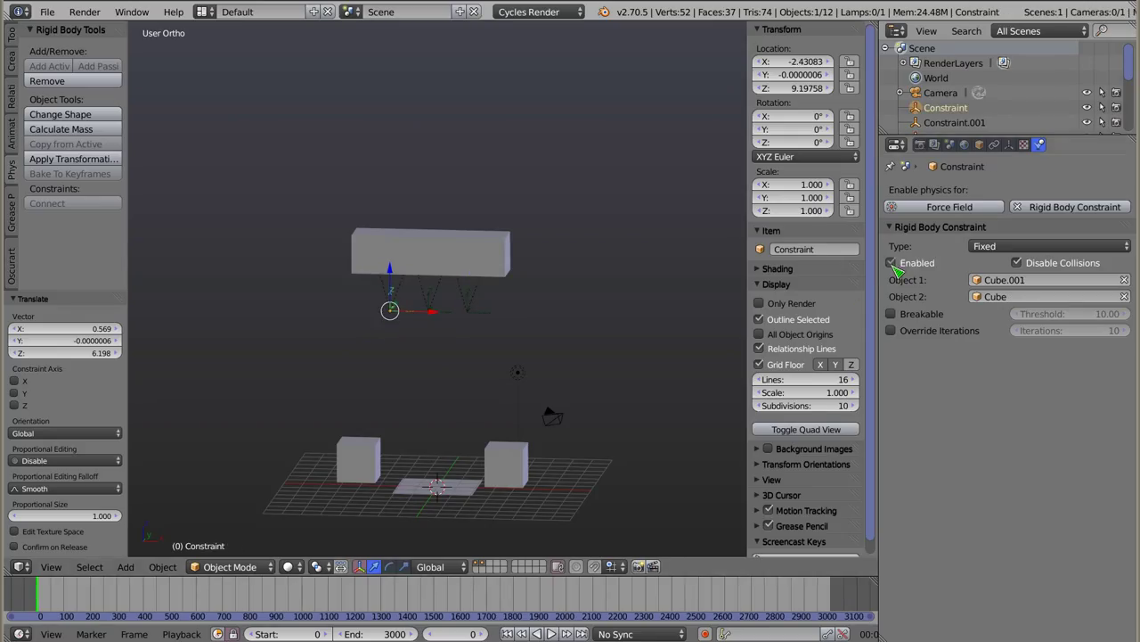
right_click(443, 315)
right_click(499, 317)
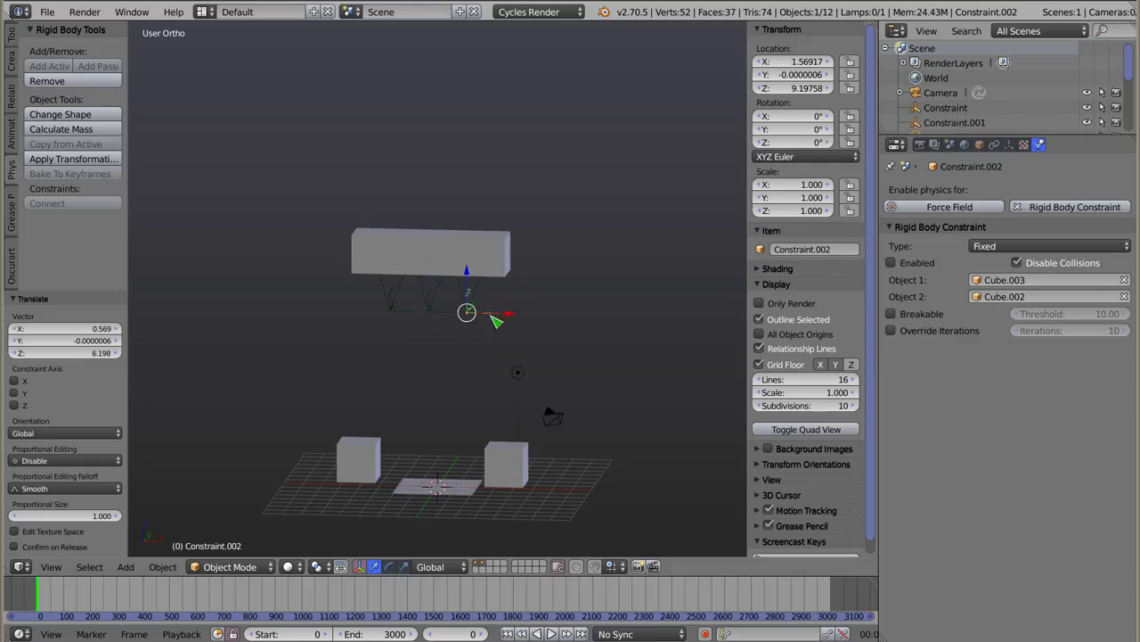
left_click(892, 263)
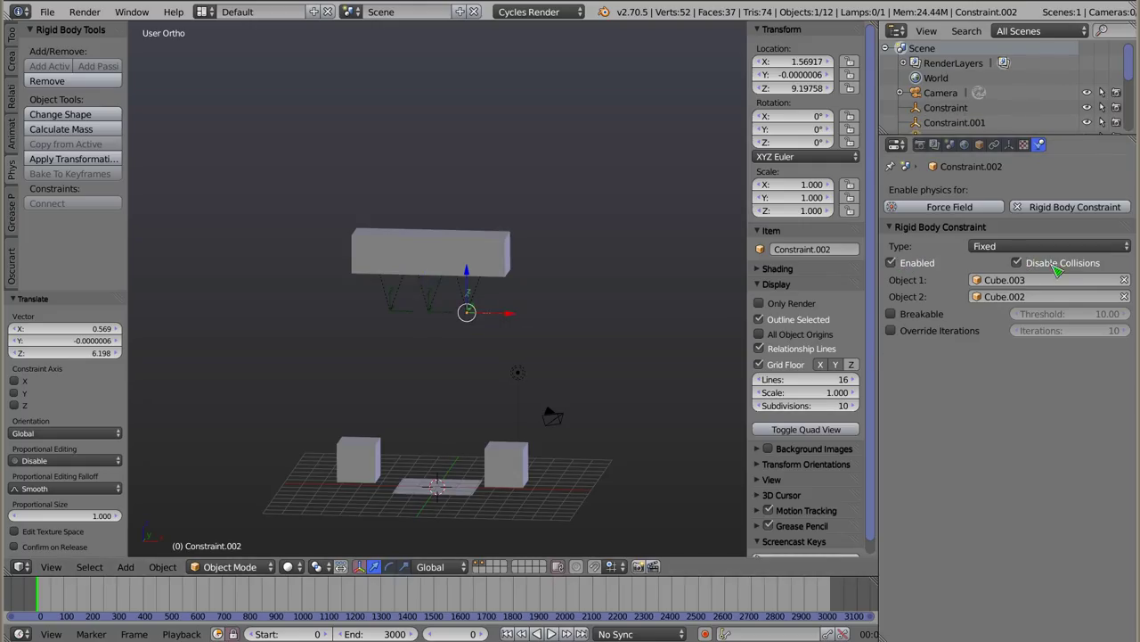
scroll(426, 307, "up", 6)
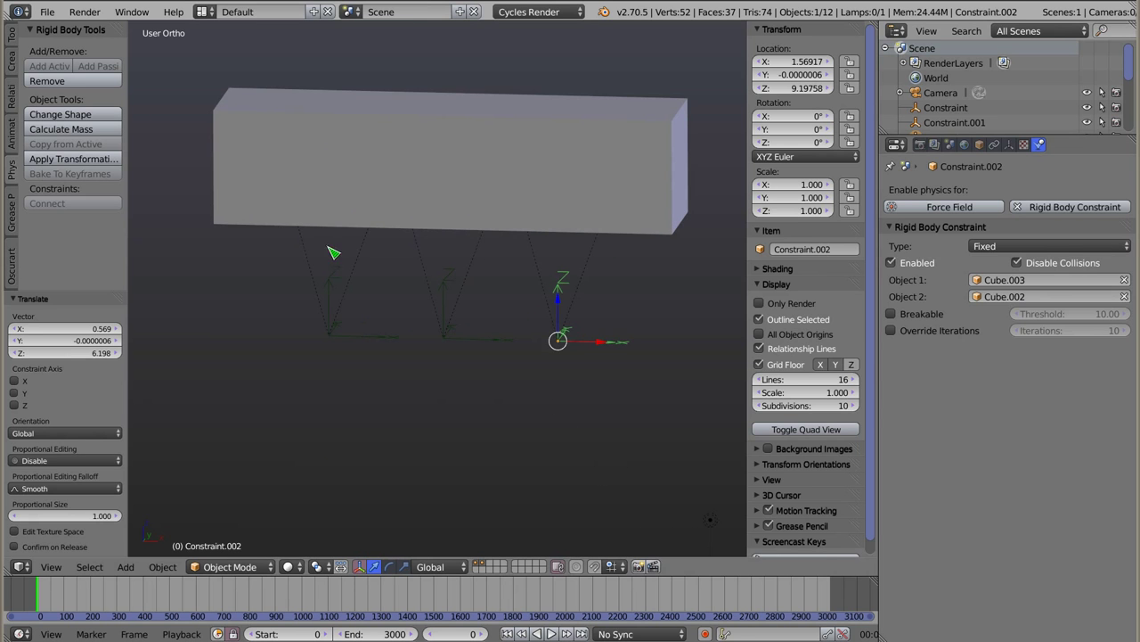
left_click(303, 141)
left_click(389, 132, "shift")
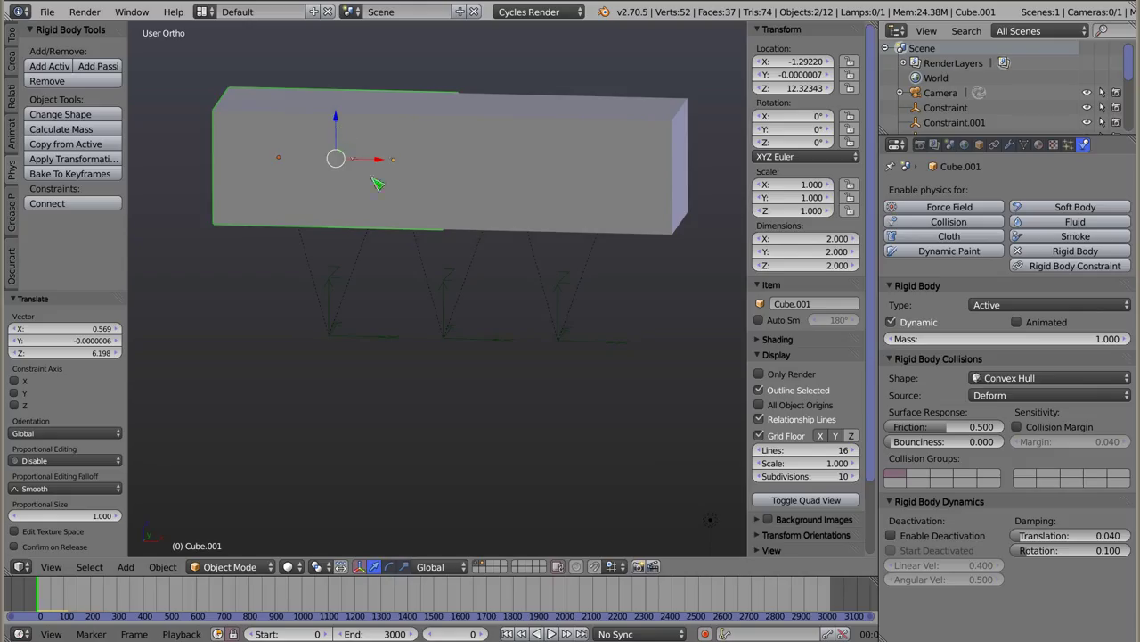
left_click(375, 138)
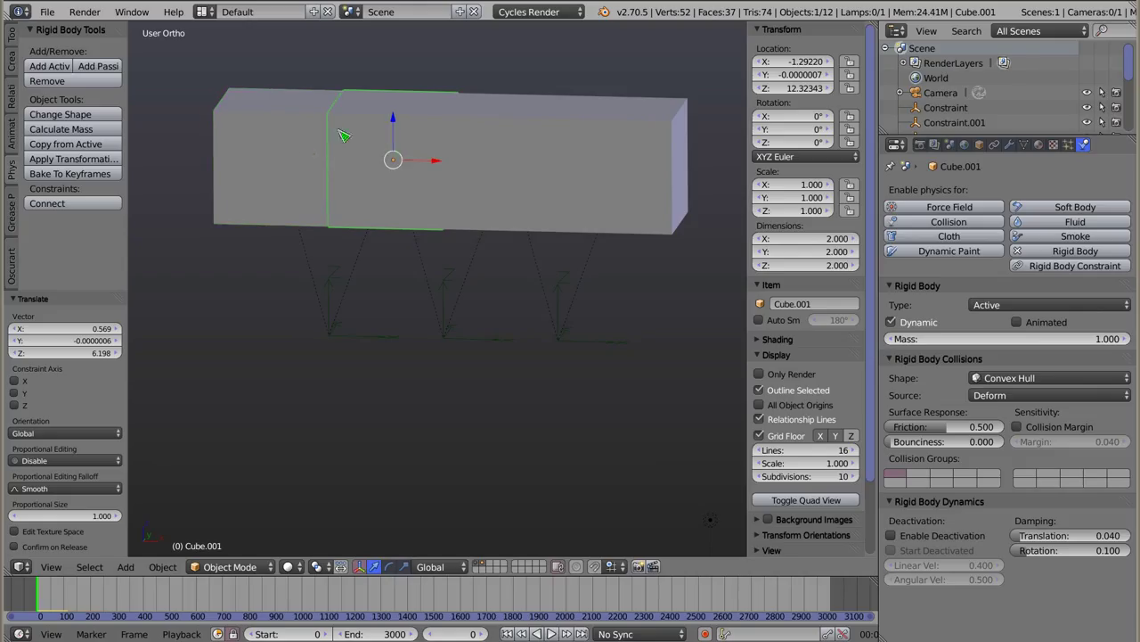
left_click(303, 140)
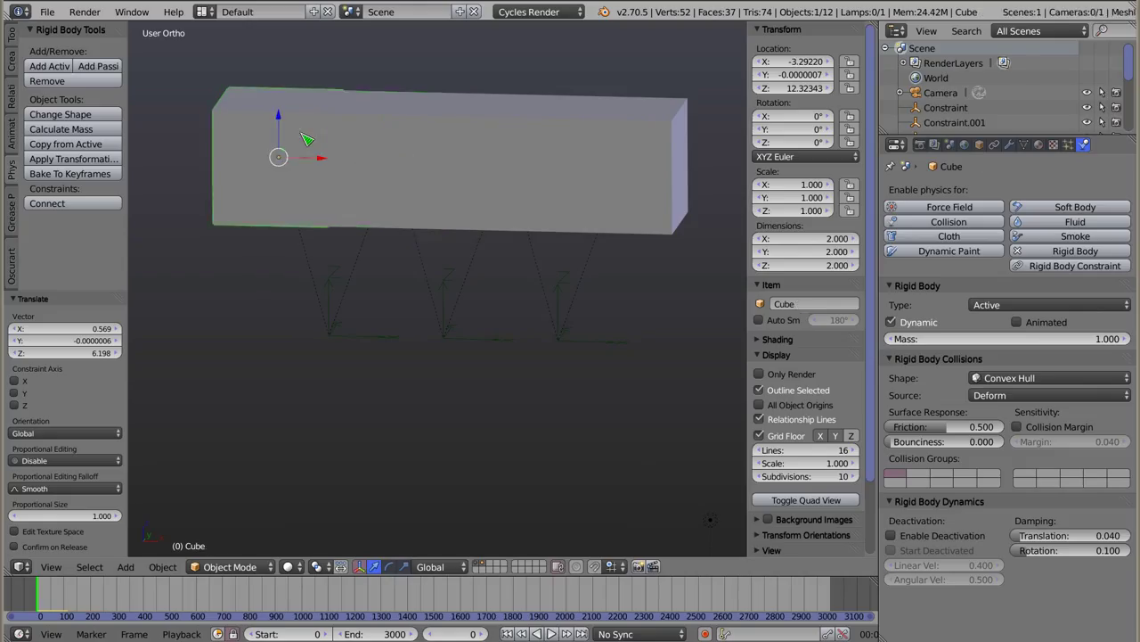
- Return to solid shading and turn on Wire display for the leftmost cube, Cube
key("z")
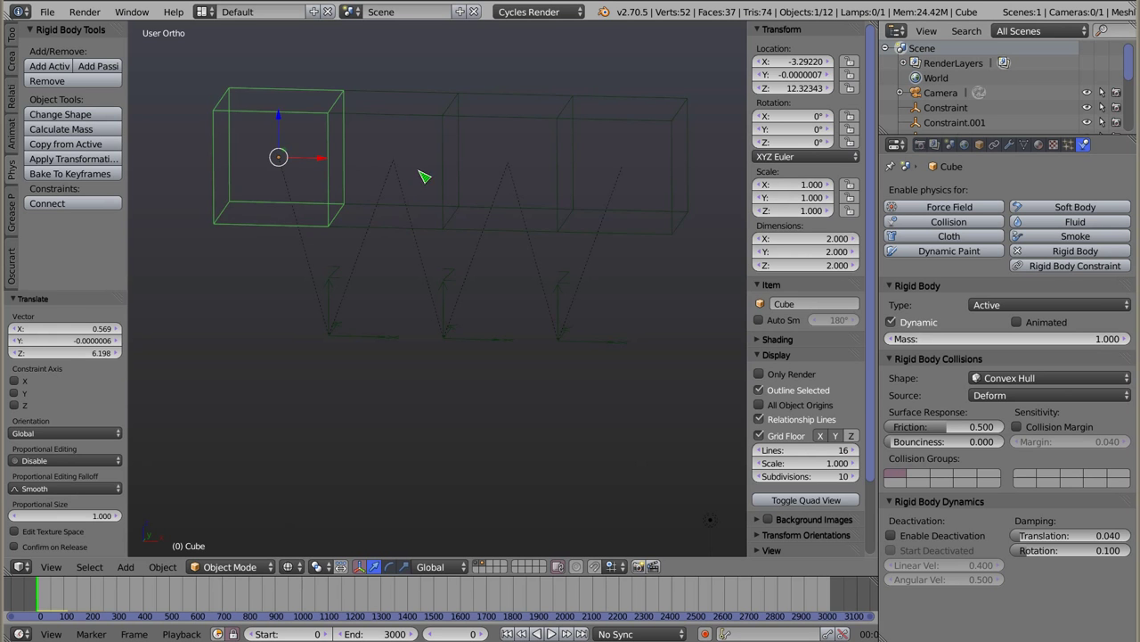
key("a")
right_click(294, 116)
key("z")
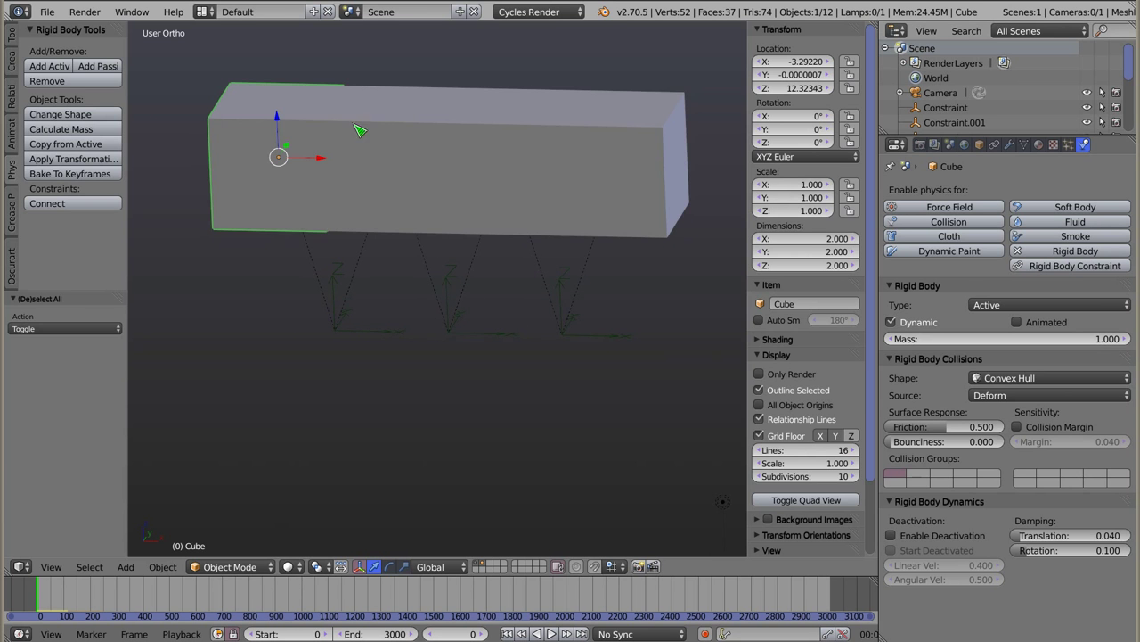
left_click(979, 145)
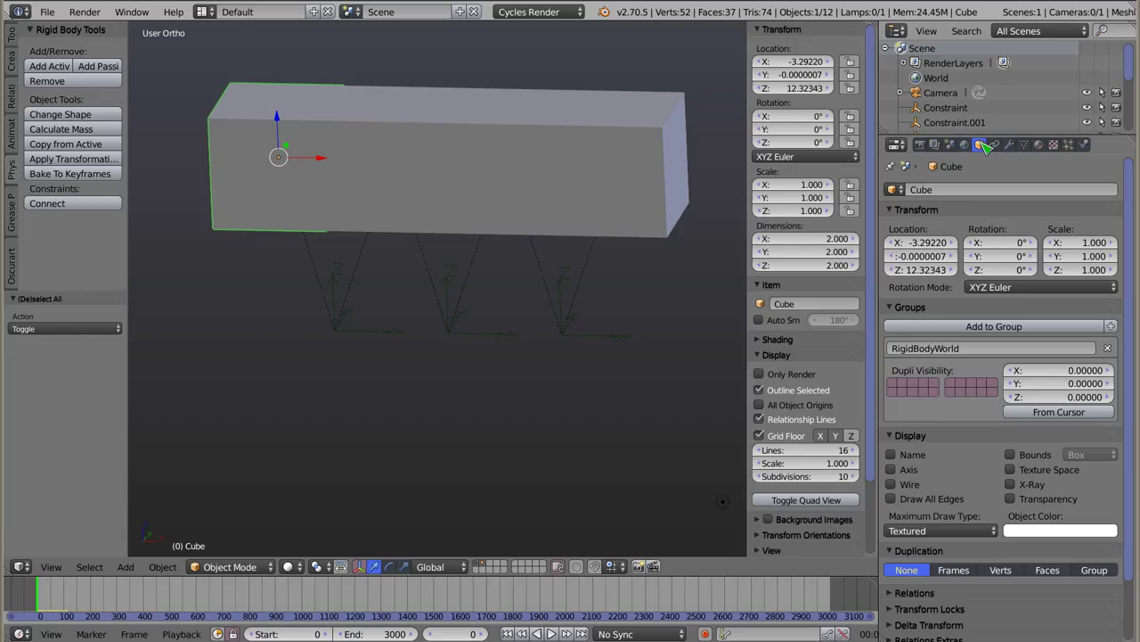
left_click(907, 485)
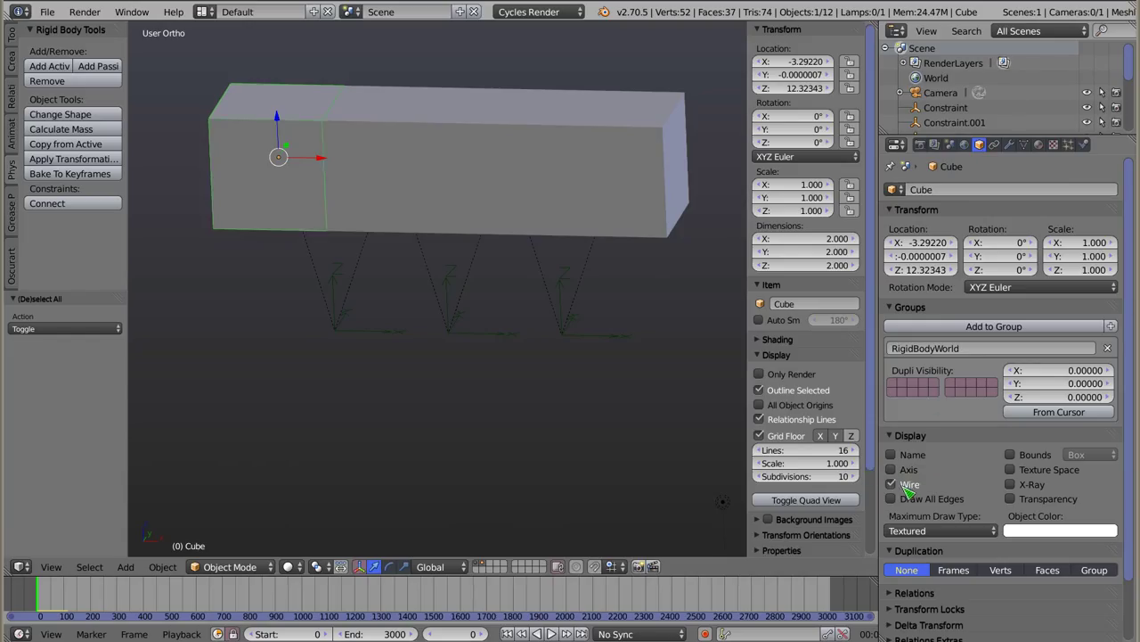
- Turn on Axis display for Cube.001 and Cube.002
key("a")
right_click(369, 173)
left_click(891, 469)
right_click(550, 163)
left_click(891, 469)
right_click(606, 166)
- Enable Wire on Cube.003 and Cube.001, and turn Axis display back off on Cube.002 and Cube.001
right_click(420, 153)
right_click(604, 168)
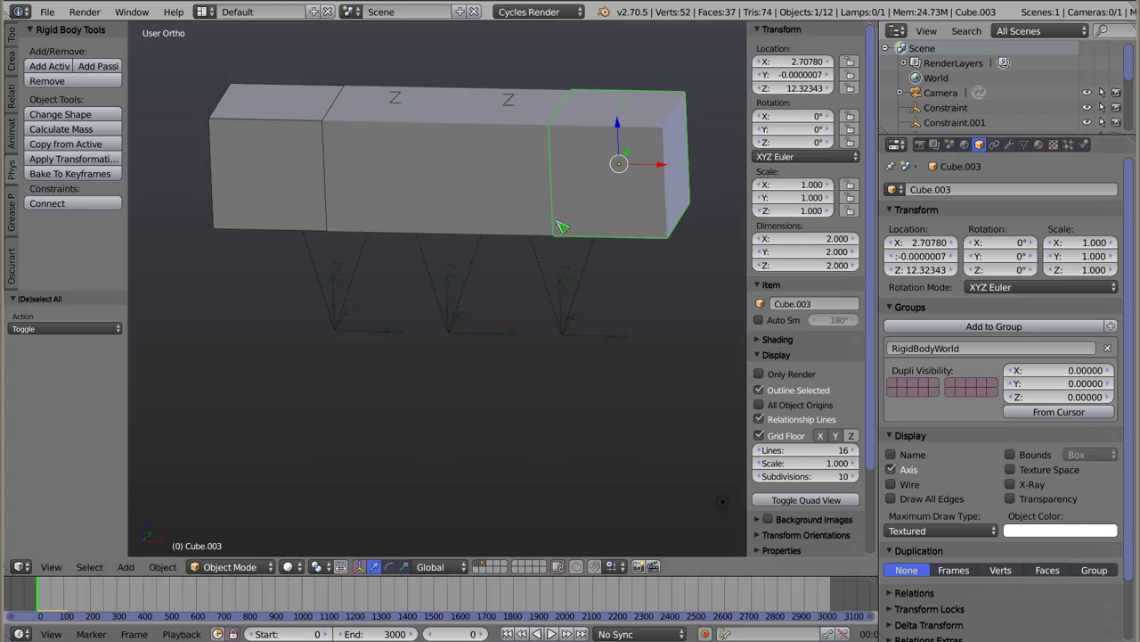
left_click(891, 484)
right_click(533, 140)
left_click(891, 468)
right_click(376, 134)
left_click(891, 468)
left_click(891, 484)
right_click(317, 230)
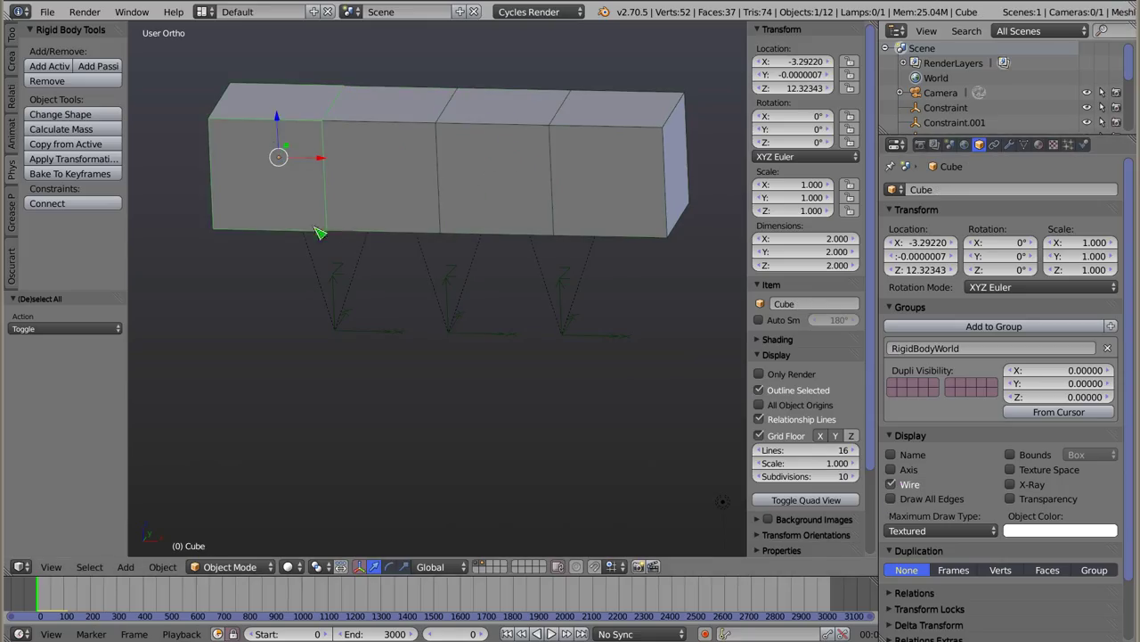
- Slide Cube right to X -3.12501 and Cube.003 left to X 2.54185
left_click_drag(323, 162, 339, 114)
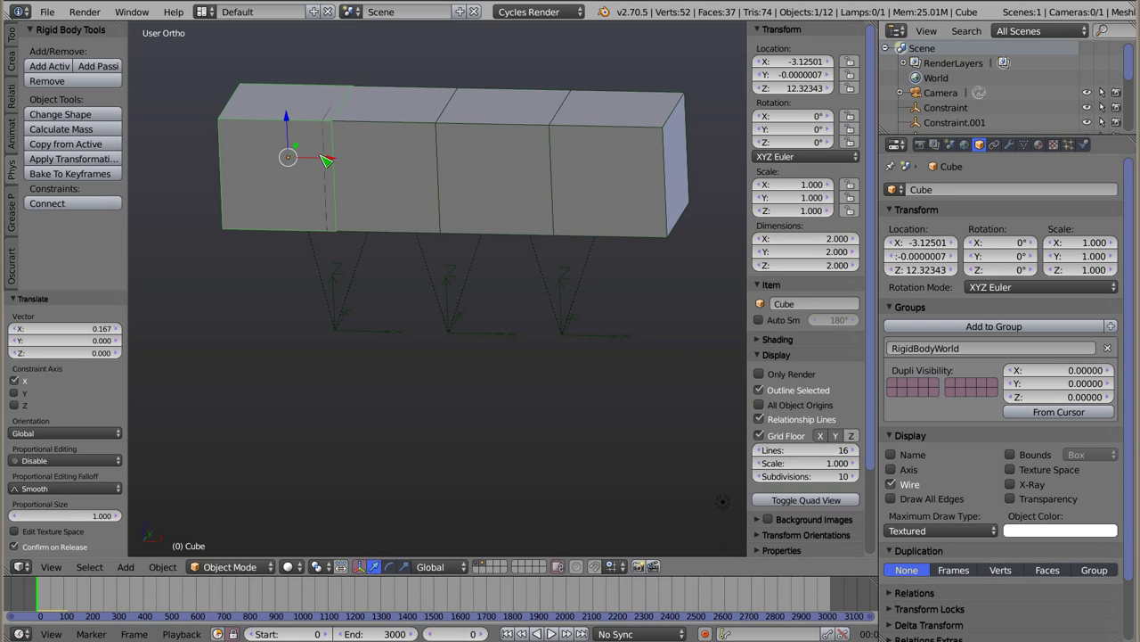
right_click(586, 180)
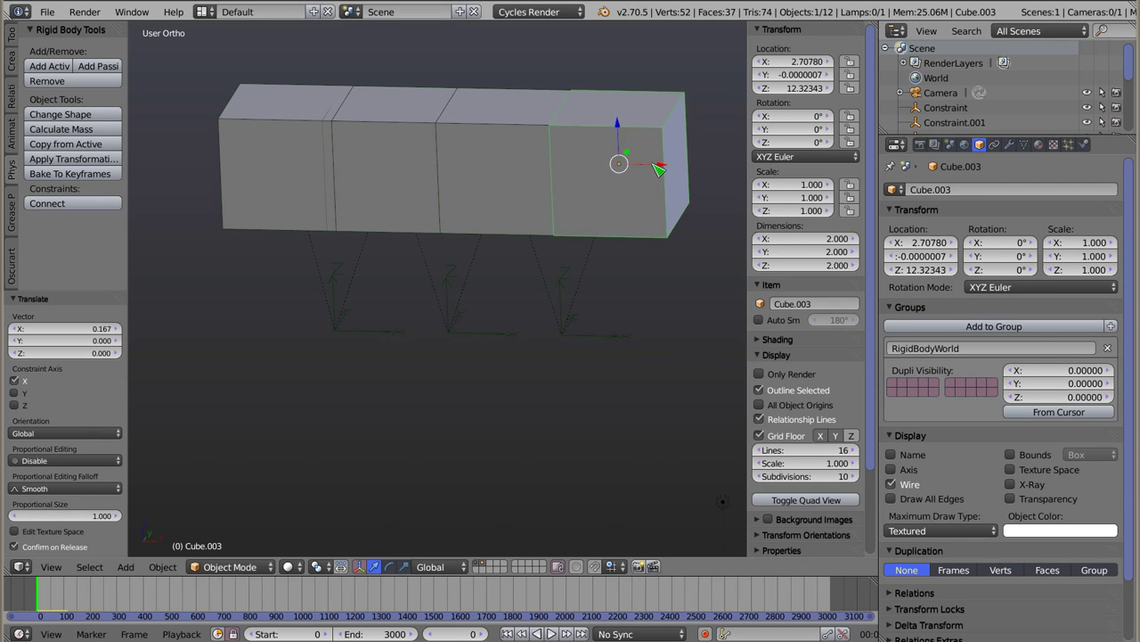
left_click_drag(657, 169, 562, 156)
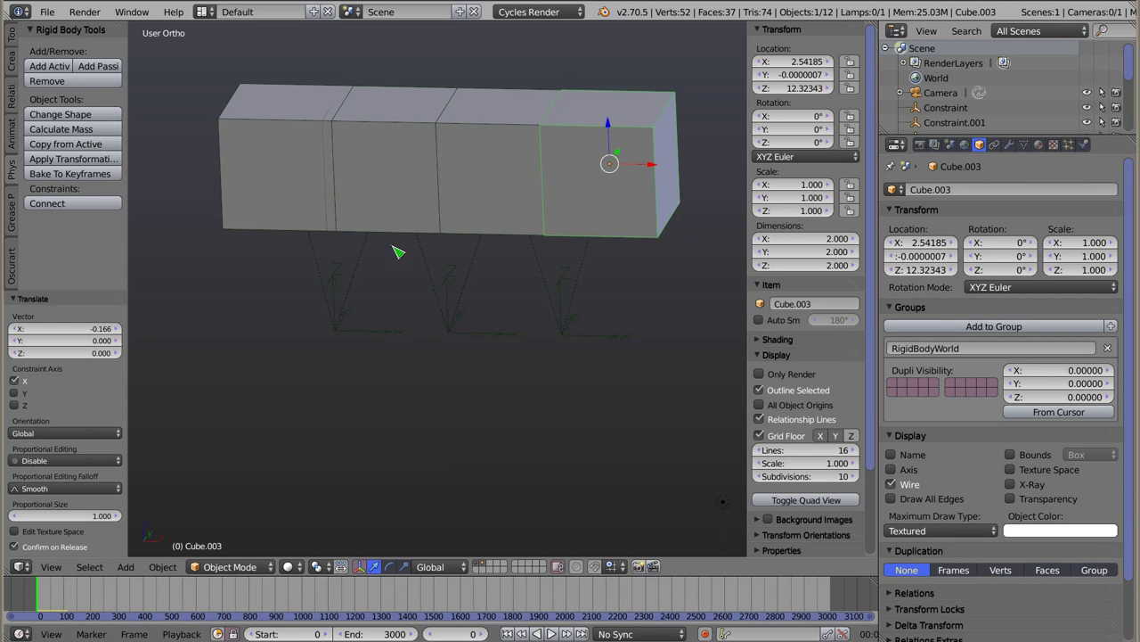
scroll(490, 223, "down", 5)
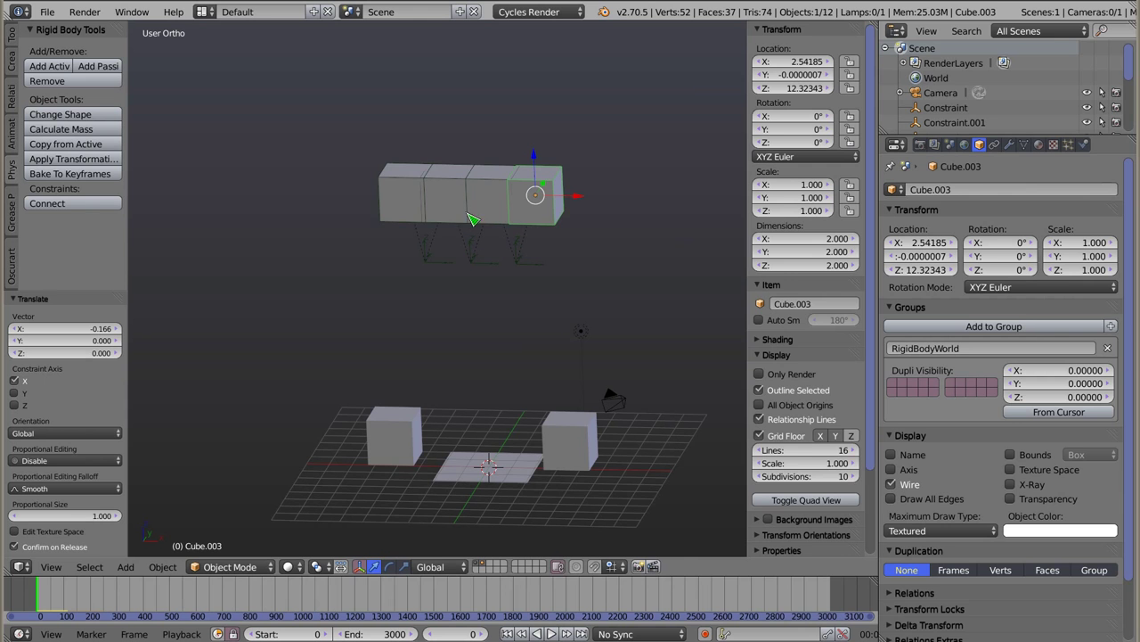
- Select the three constraint empties and show their rigid body constraint physics settings
right_click(431, 265)
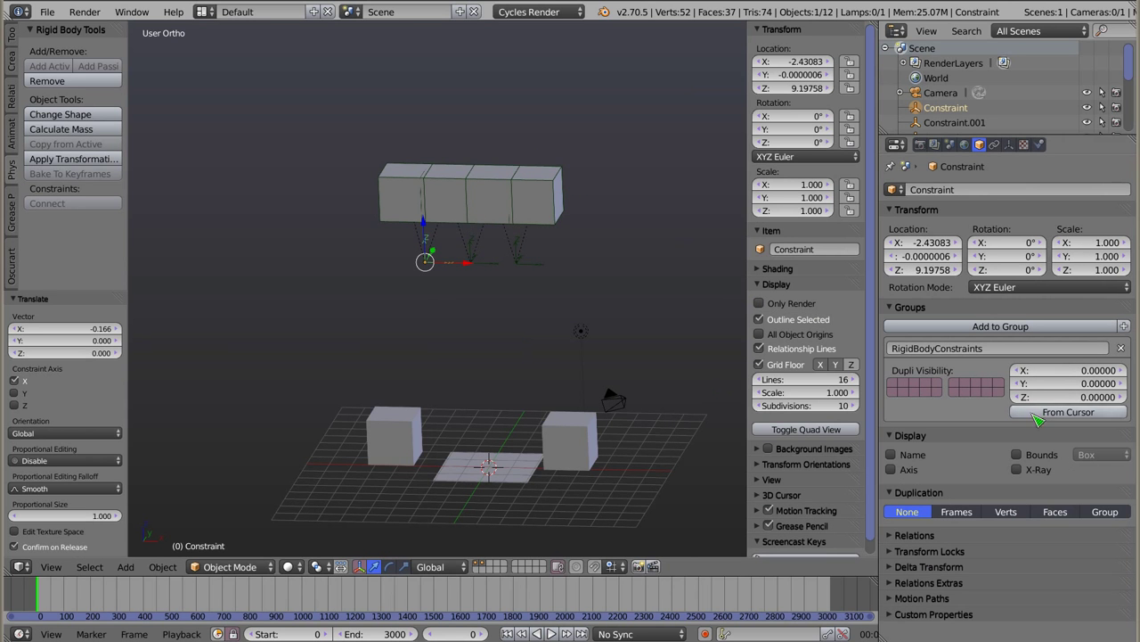
left_click(1038, 145)
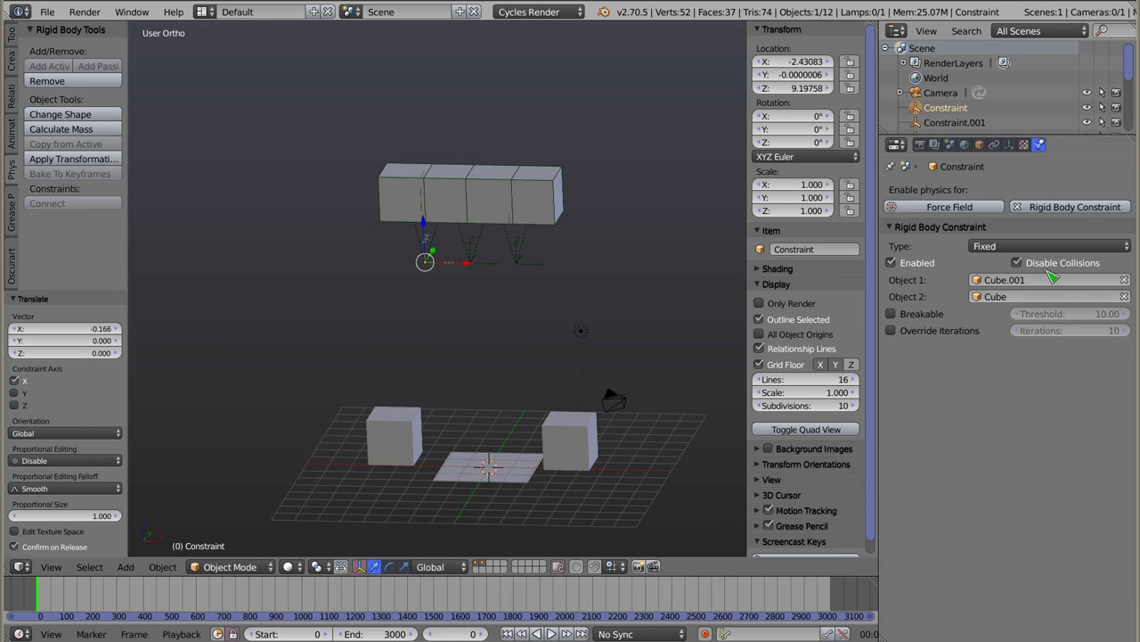
right_click(470, 262)
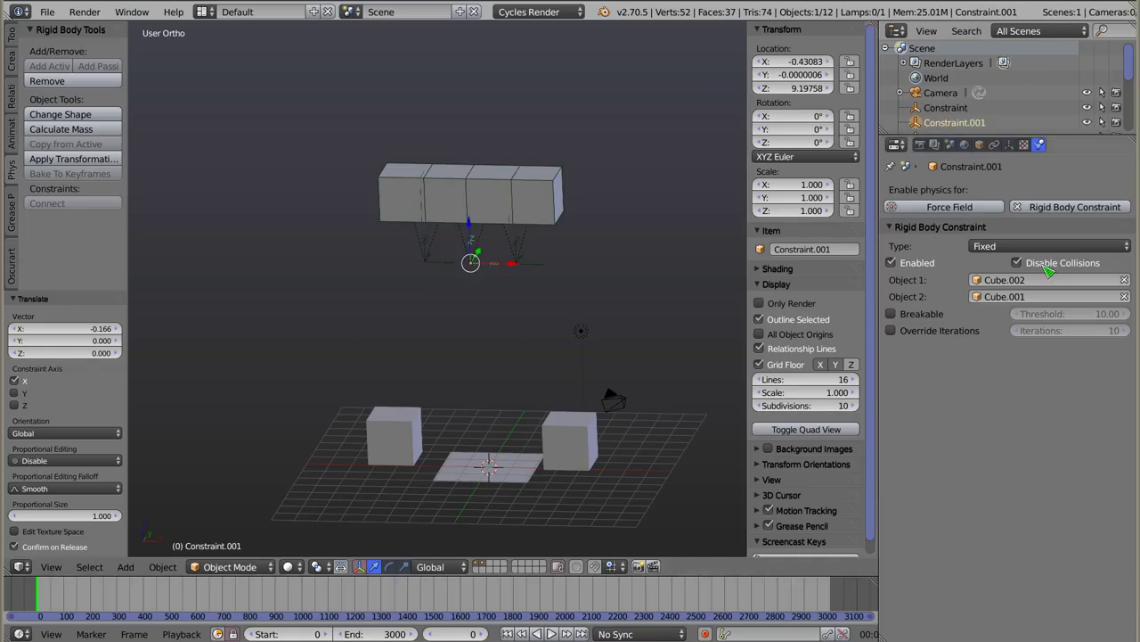
right_click(517, 264)
- Play the drop onto the pillars twice, resetting to the first frame each time
key("alt+a")
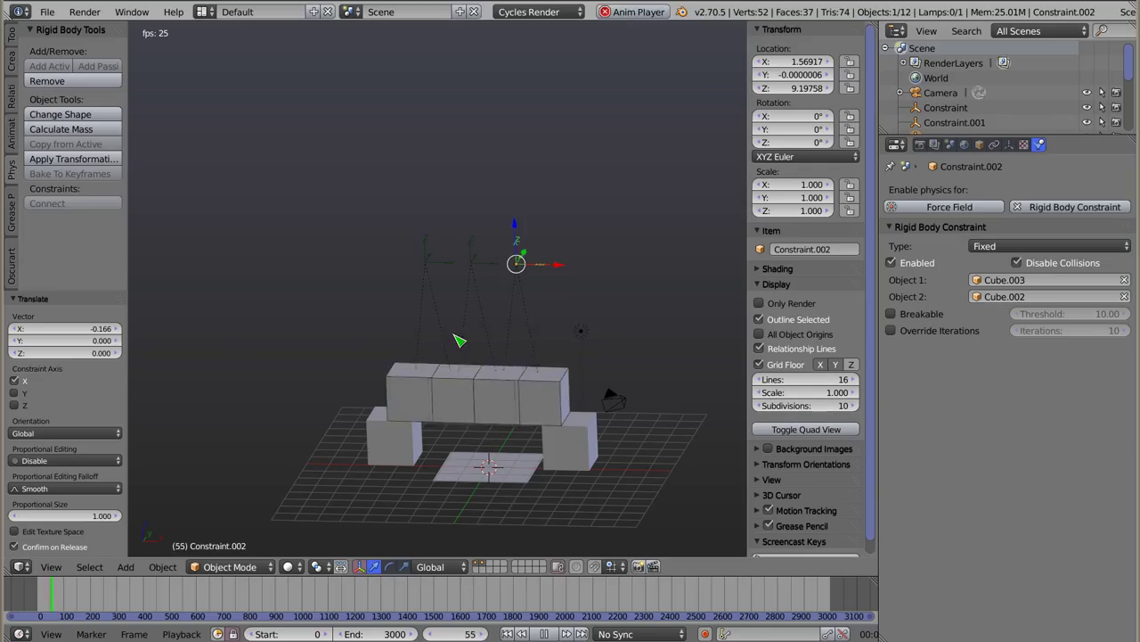
key("Escape")
key("alt+a")
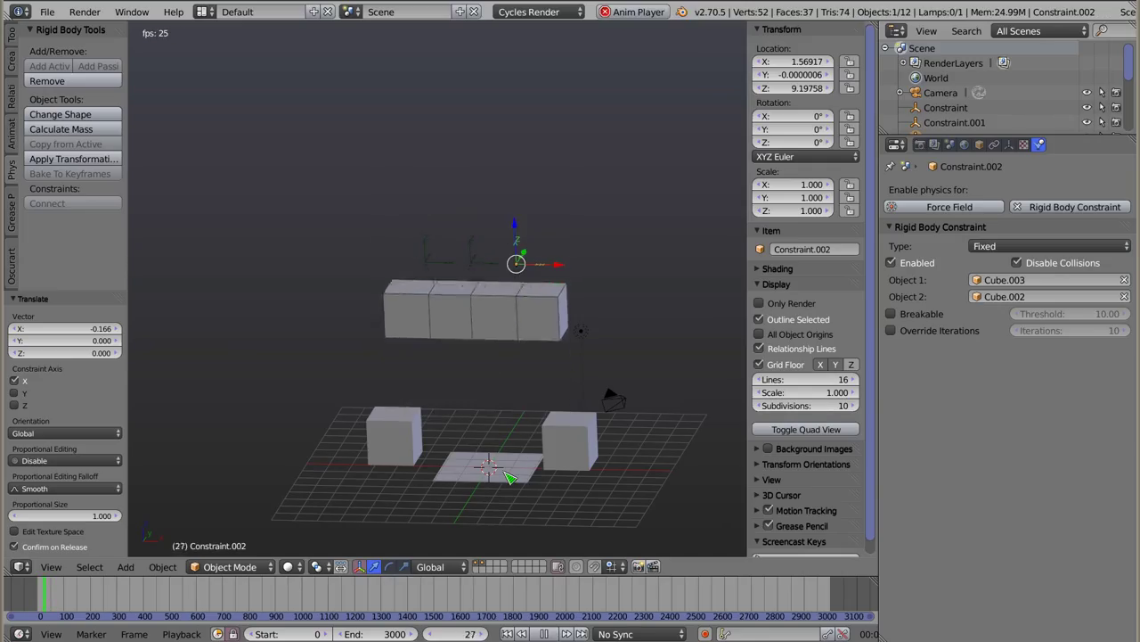
key("Escape")
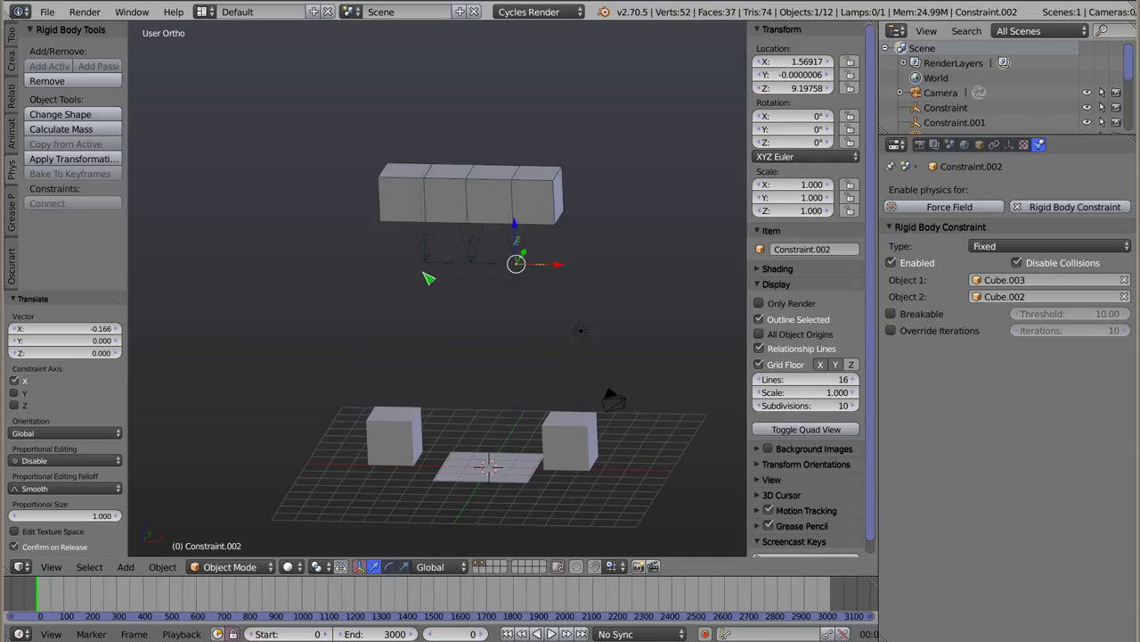
right_click(425, 262)
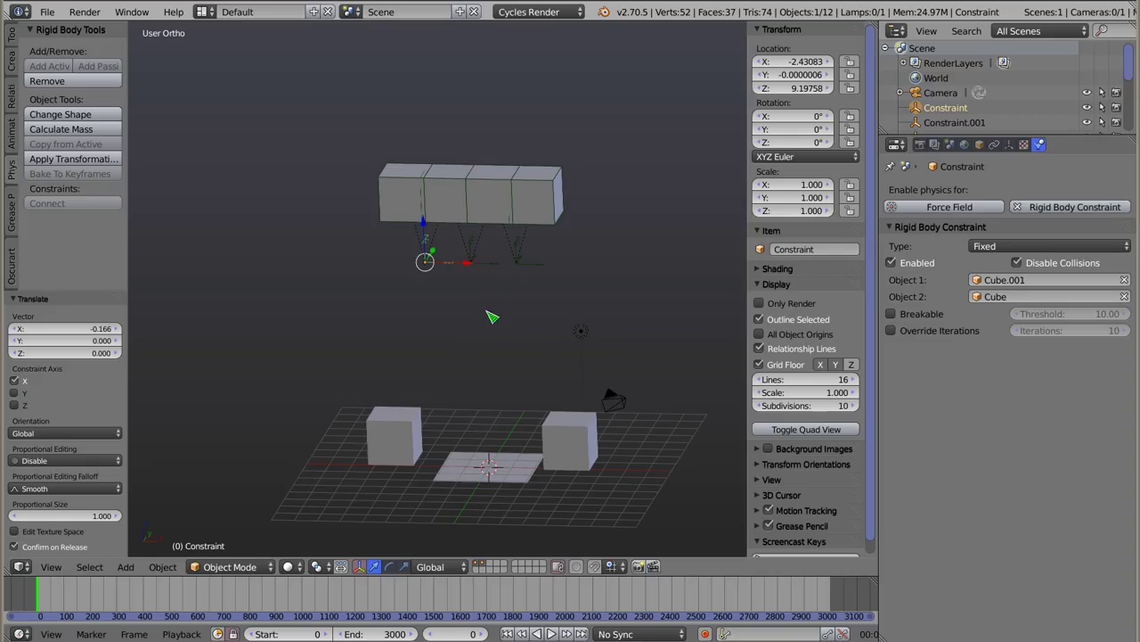
- Untick Disable Collisions on the Cube–Cube.001 constraint, then select Constraint.001
left_click(1017, 262)
right_click(472, 260)
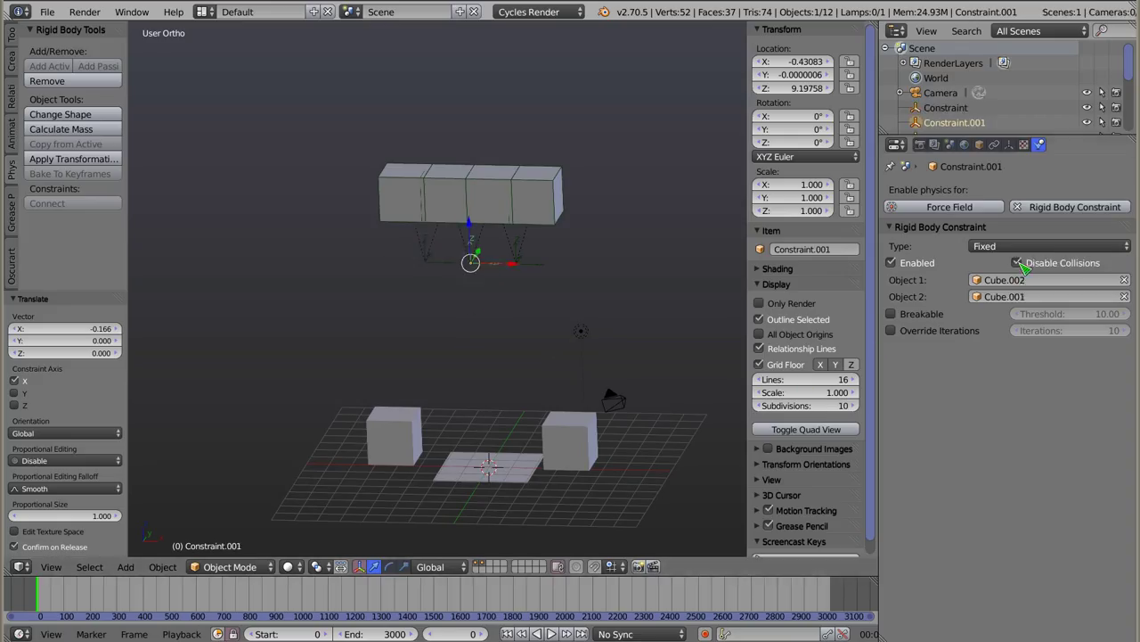
key("shift+d")
type("x2")
key("Return")
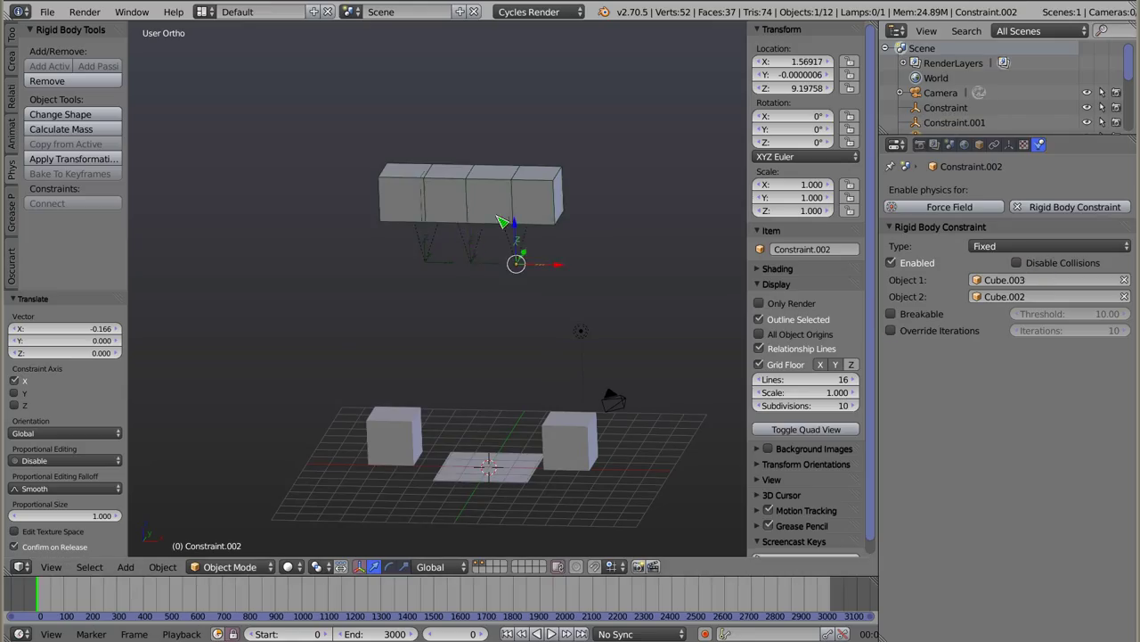
- Replay the drop test and return to frame 0
key("alt+a")
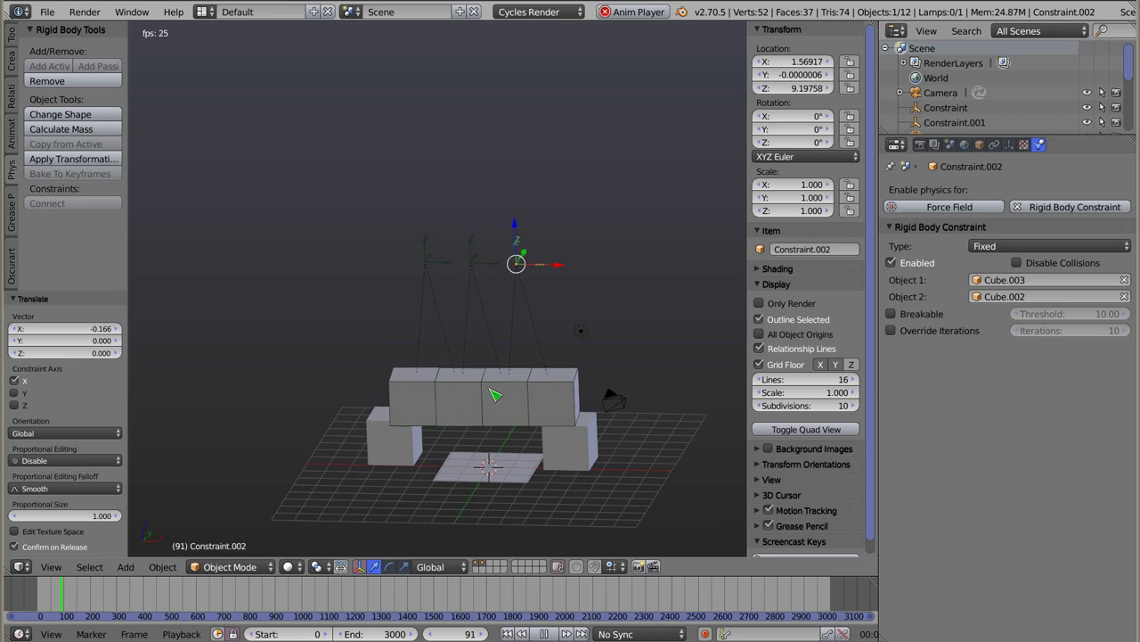
key("Escape")
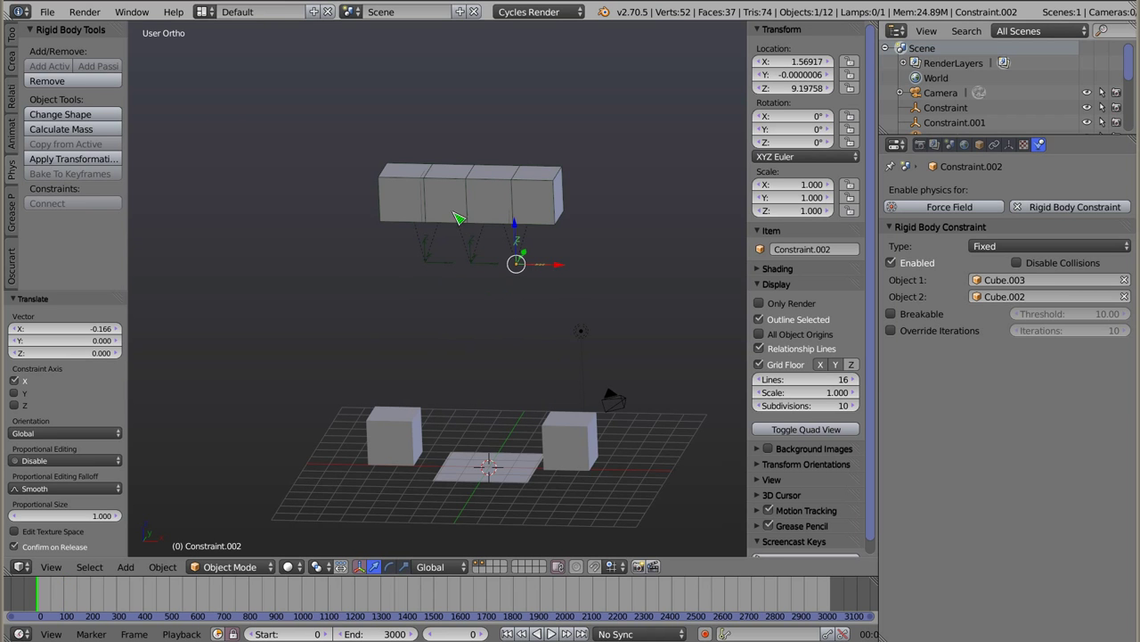
key("shift+a")
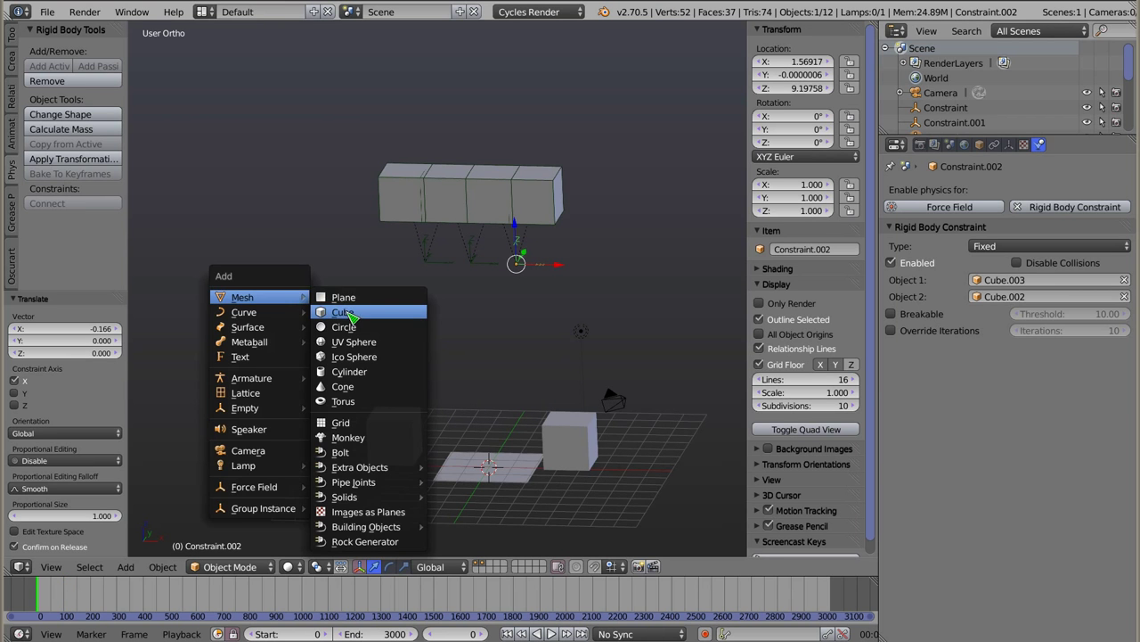
- Add a new cube, duplicate it beside the original, and rotate the copy about -40°
mouse_move(254, 297)
left_click(354, 314)
key("shift+d")
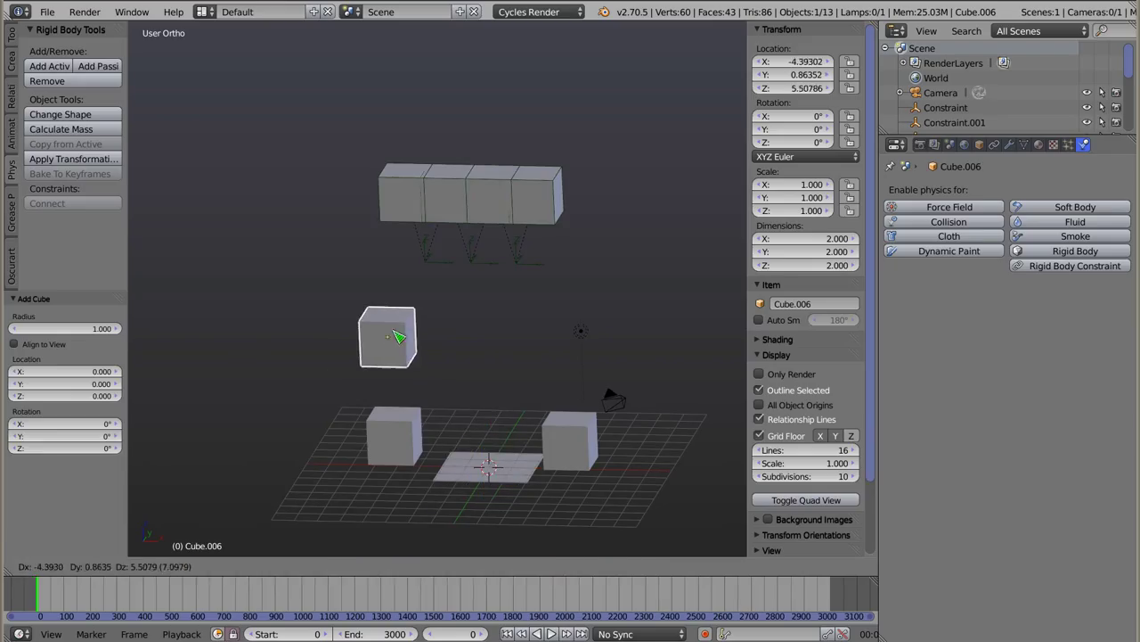
left_click(406, 343)
key("g")
left_click(476, 334)
key("r")
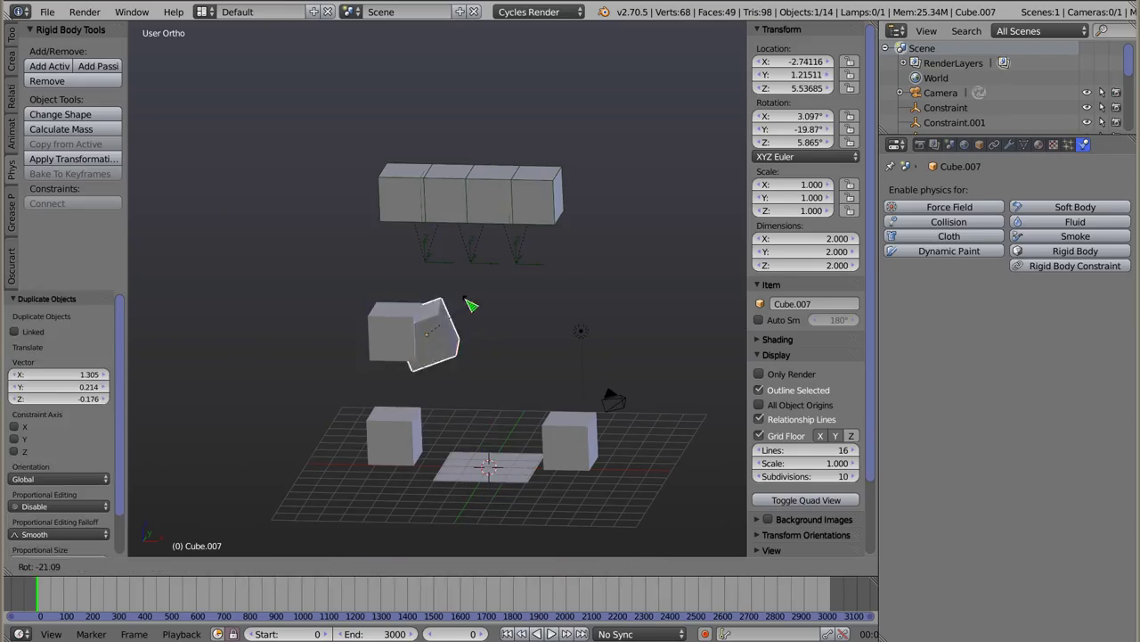
left_click(461, 304)
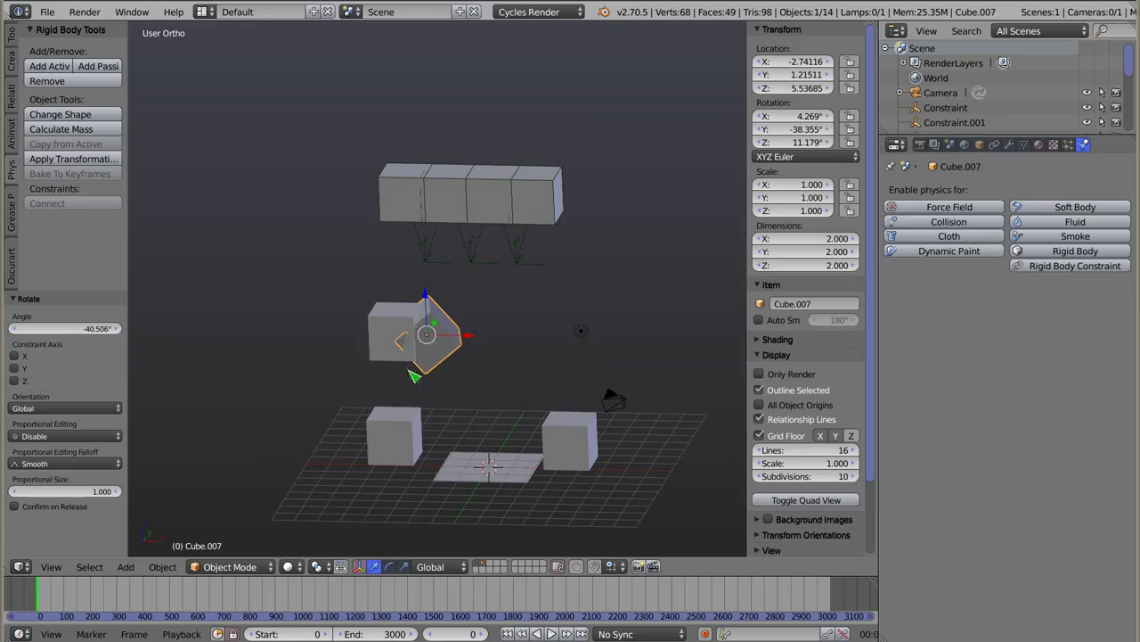
- Make Cube.006 and Cube.007 active rigid bodies and connect them with a Fixed constraint
right_click(402, 338, "shift")
left_click(49, 66)
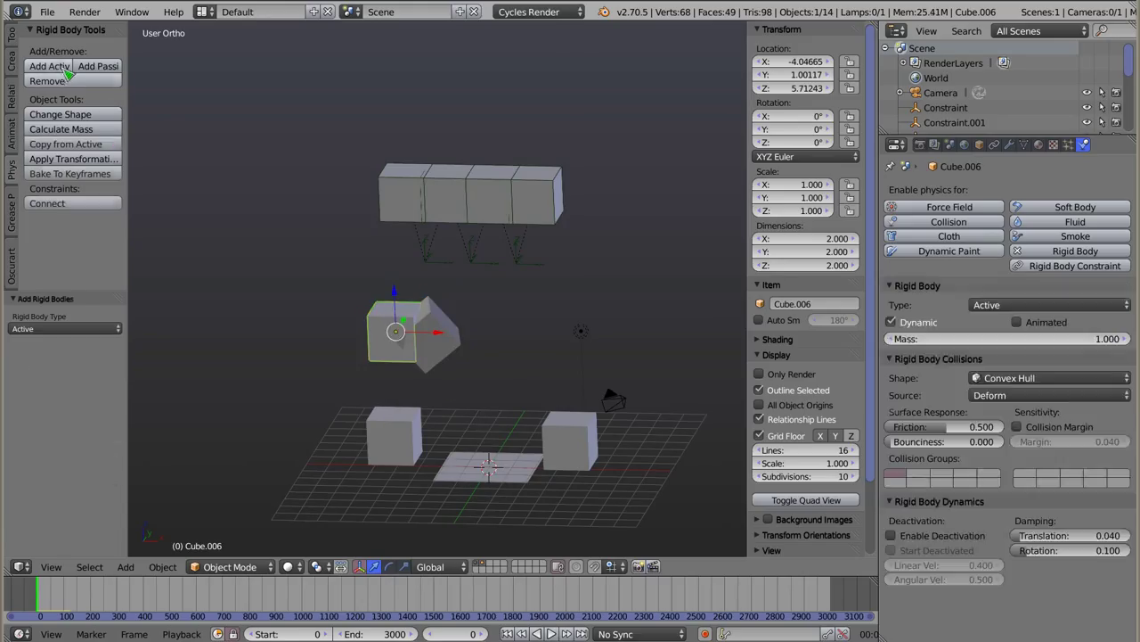
right_click(443, 327)
right_click(56, 75)
left_click(61, 69)
right_click(399, 335, "shift")
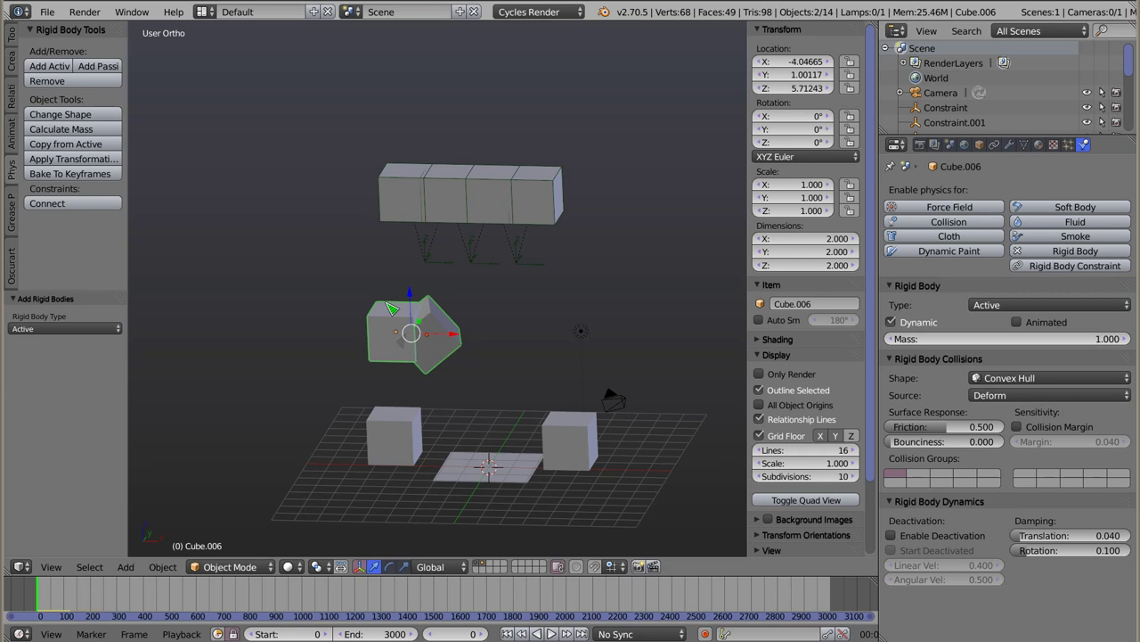
left_click(53, 203)
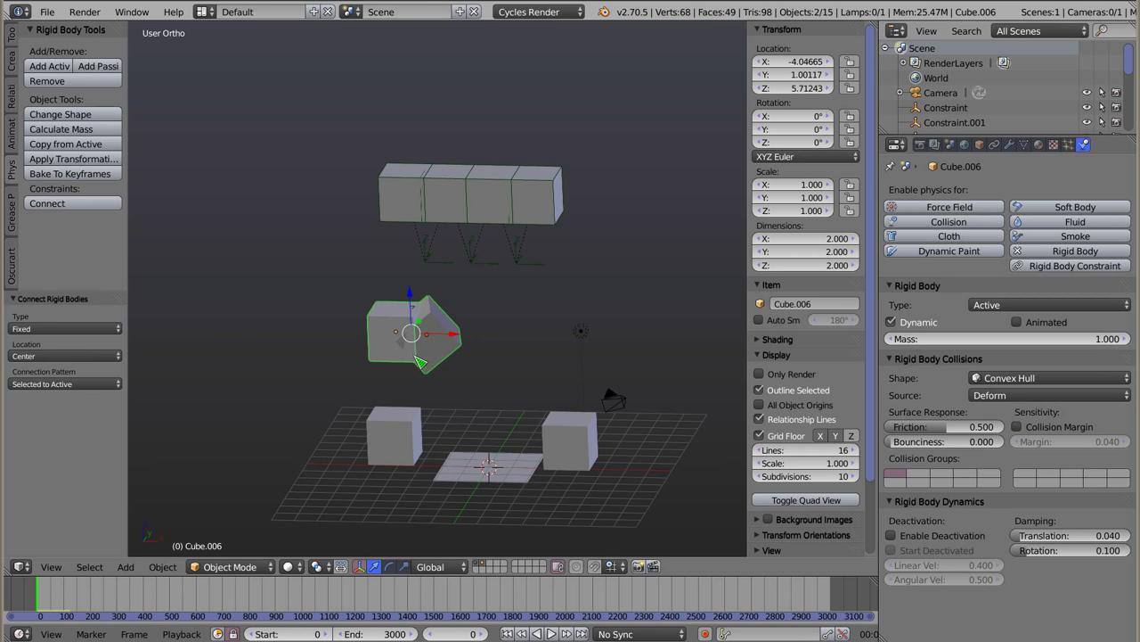
scroll(424, 309, "up", 6)
scroll(418, 317, "up", 1)
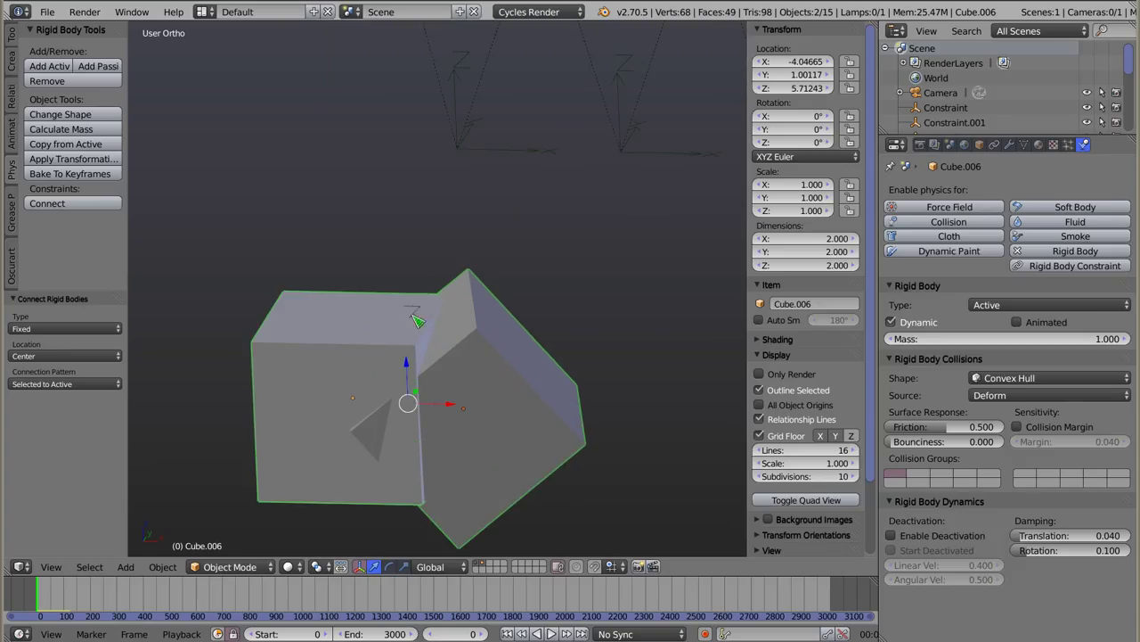
- Let Constraint.003's cube pair collide, test the drop, then nudge Cube.007 (-0.635 X, -0.067 Y, 0.201 Z)
right_click(412, 312)
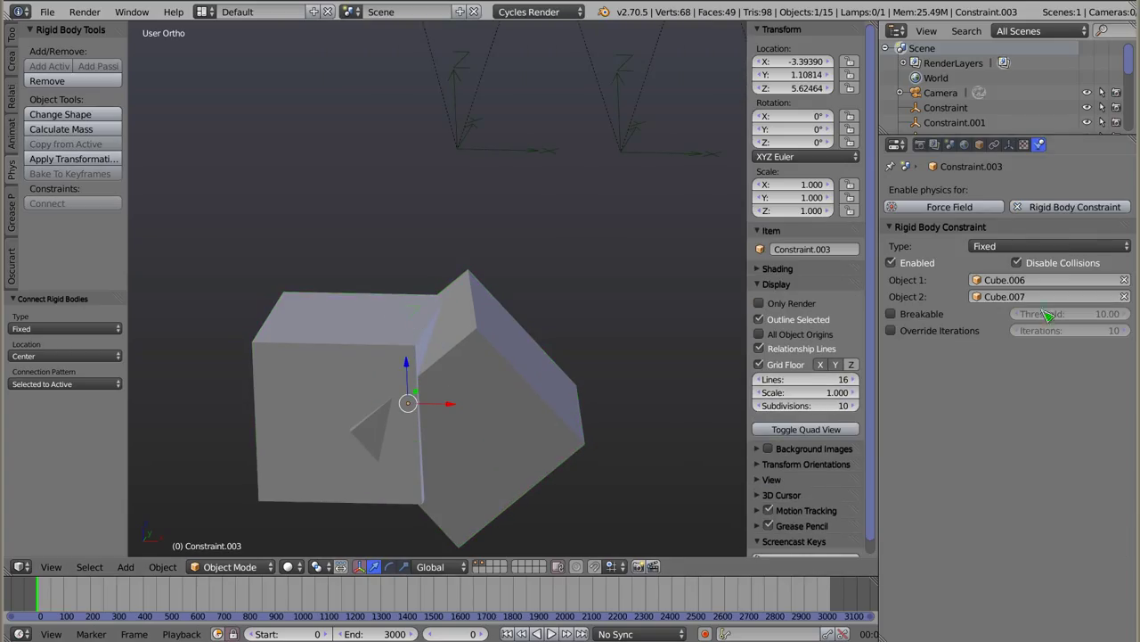
left_click(1029, 264)
scroll(400, 272, "down", 3)
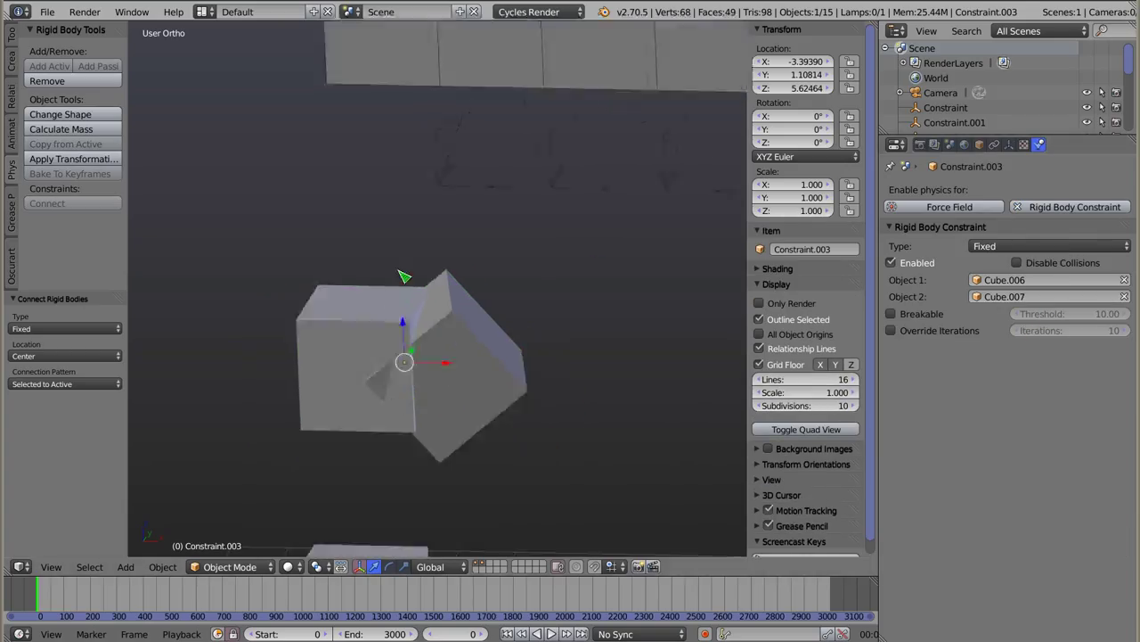
scroll(413, 292, "down", 3)
key("alt+a")
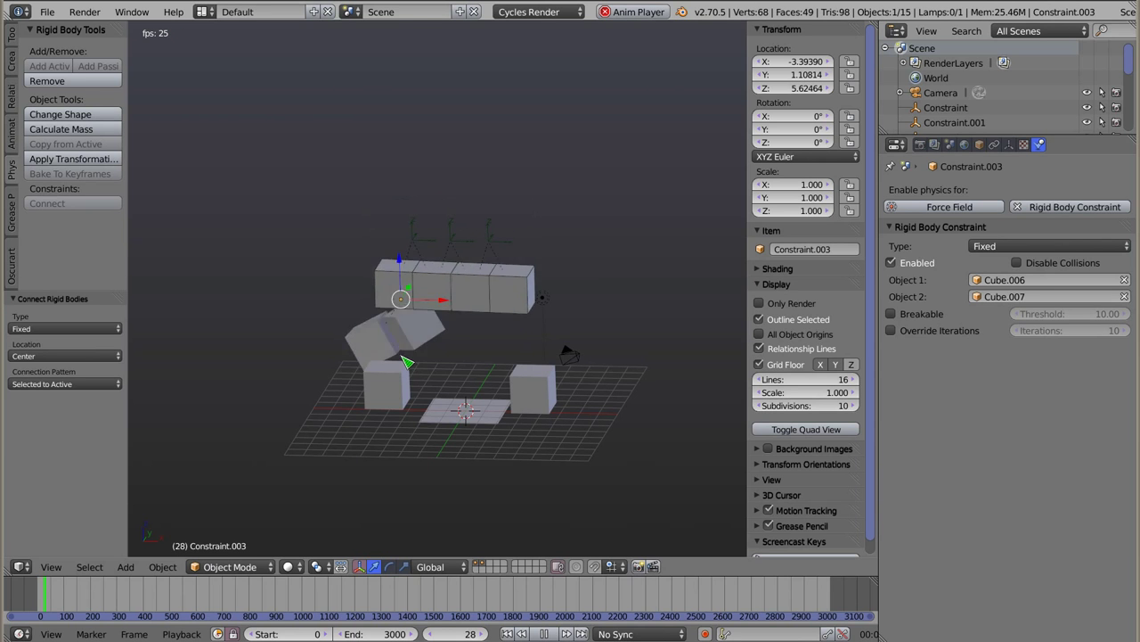
key("Escape")
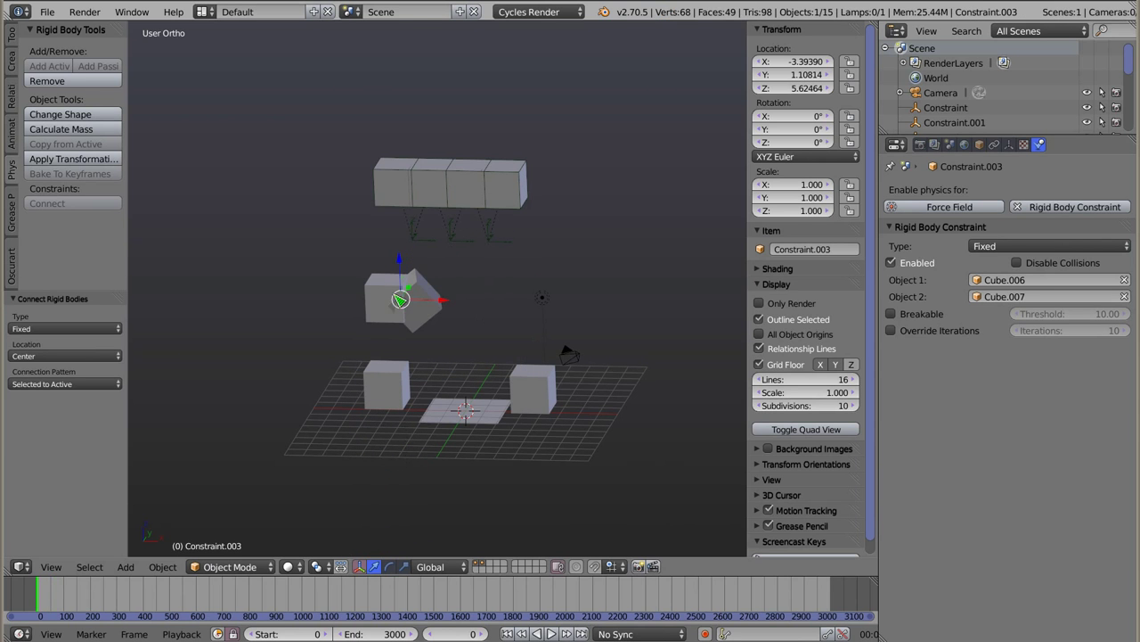
right_click_drag(441, 309, 410, 312)
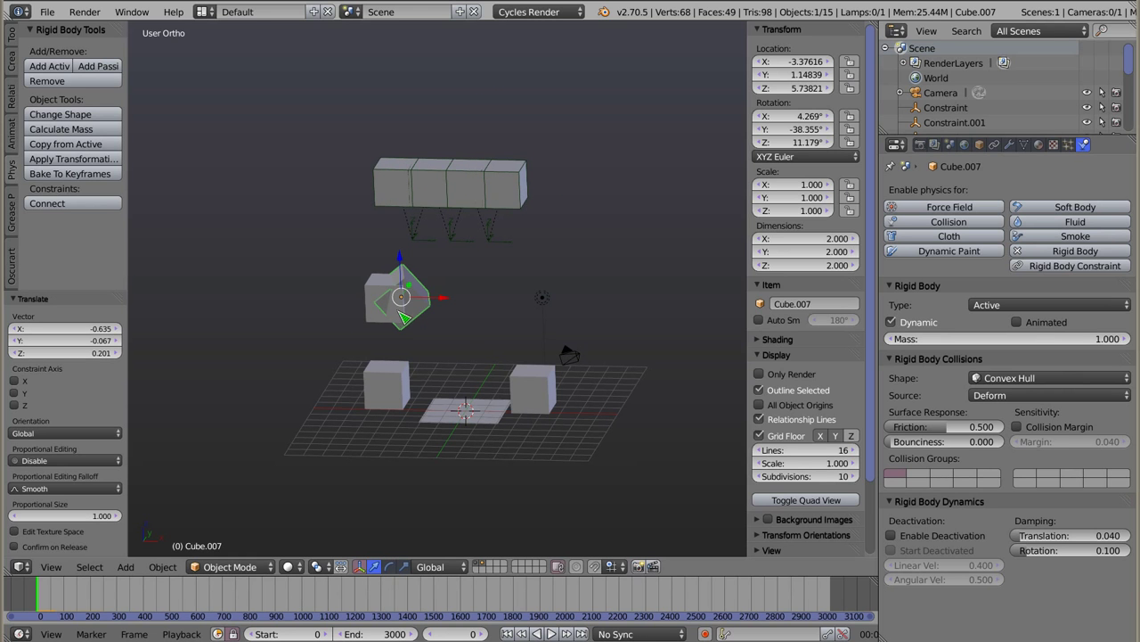
- Run the rigid-body drop twice, rewinding to the start each time
key("alt+a")
key("Escape")
key("alt+a")
key("Escape")
- Shift the faceted cube Cube.006 slightly and replay the drop
right_click_drag(388, 301, 410, 319)
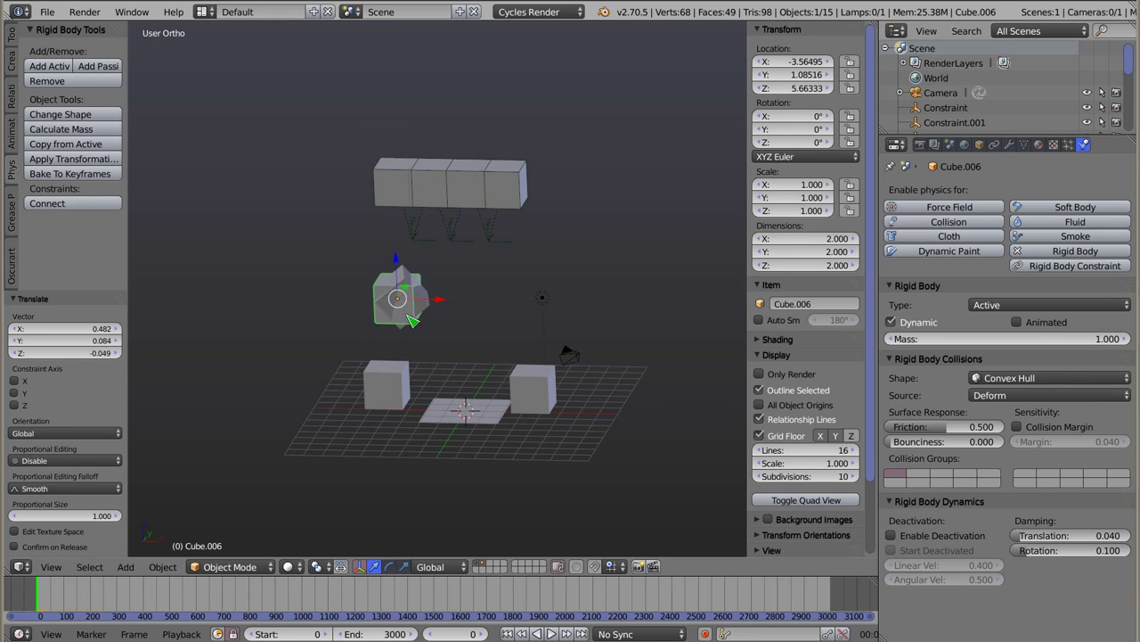
key("alt+a")
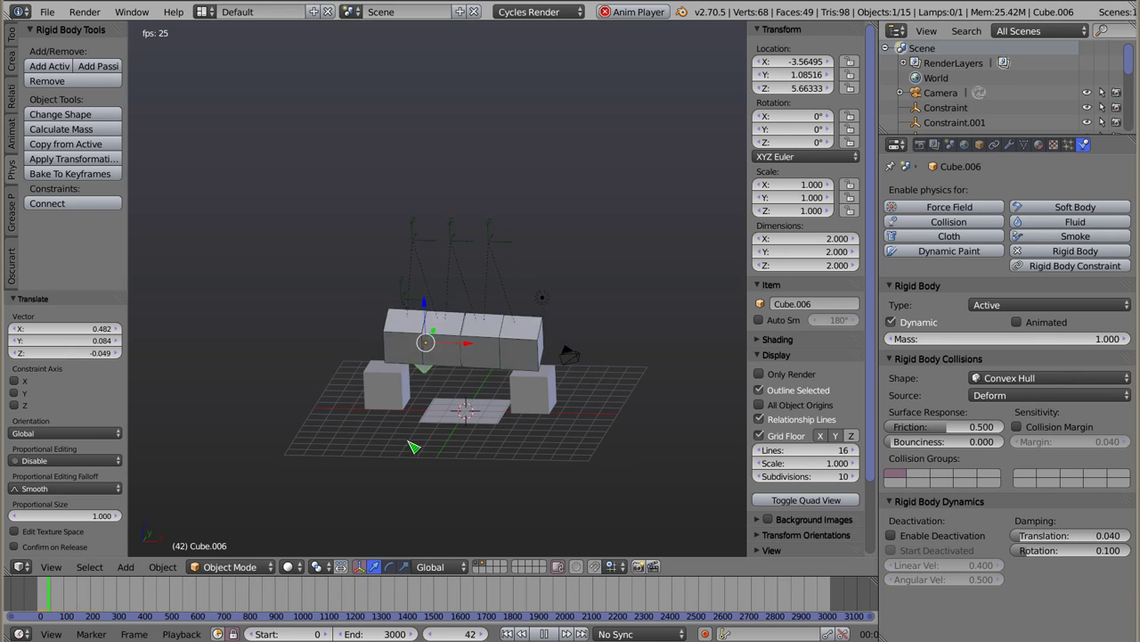
right_click(431, 348)
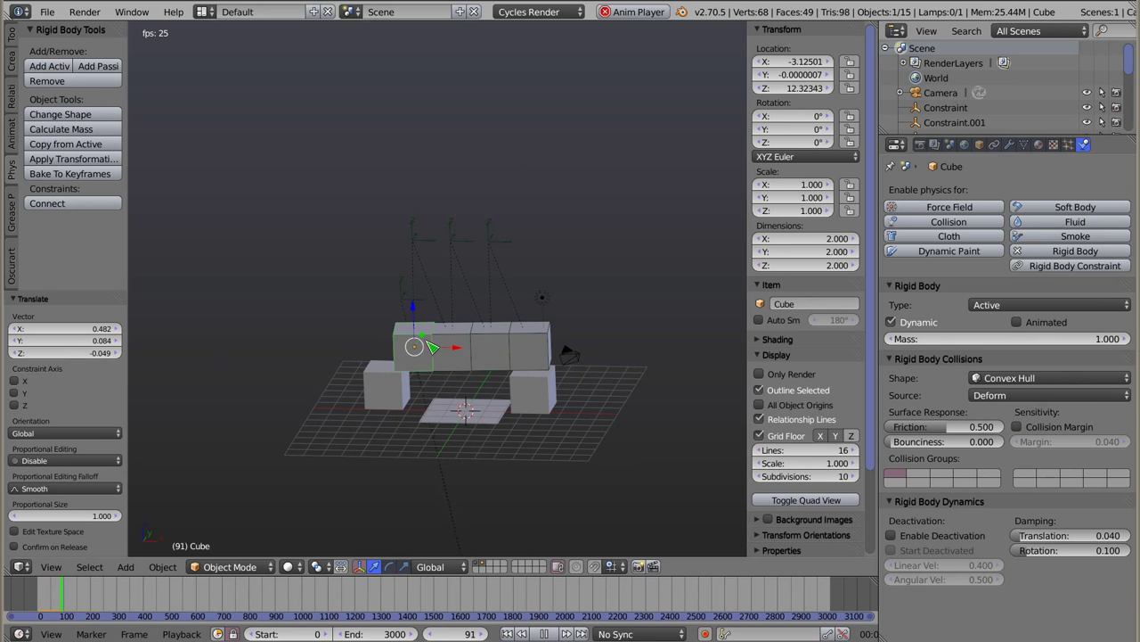
key("Escape")
- Replay the drop again with Constraint selected, then select the leftmost Cube
right_click(415, 239)
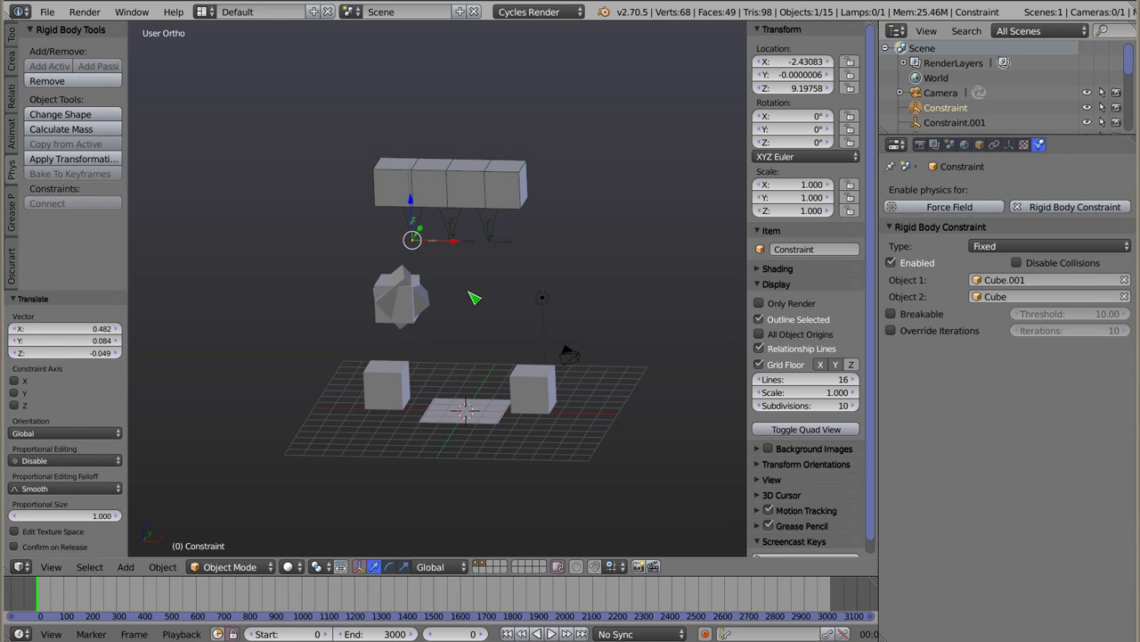
key("alt+a")
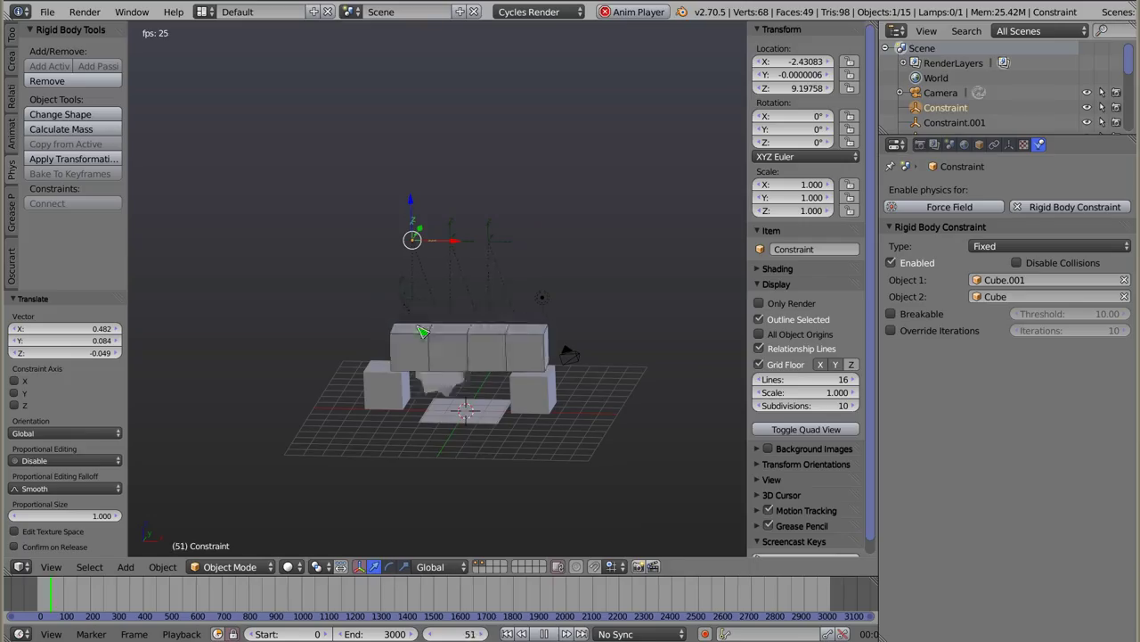
key("Escape")
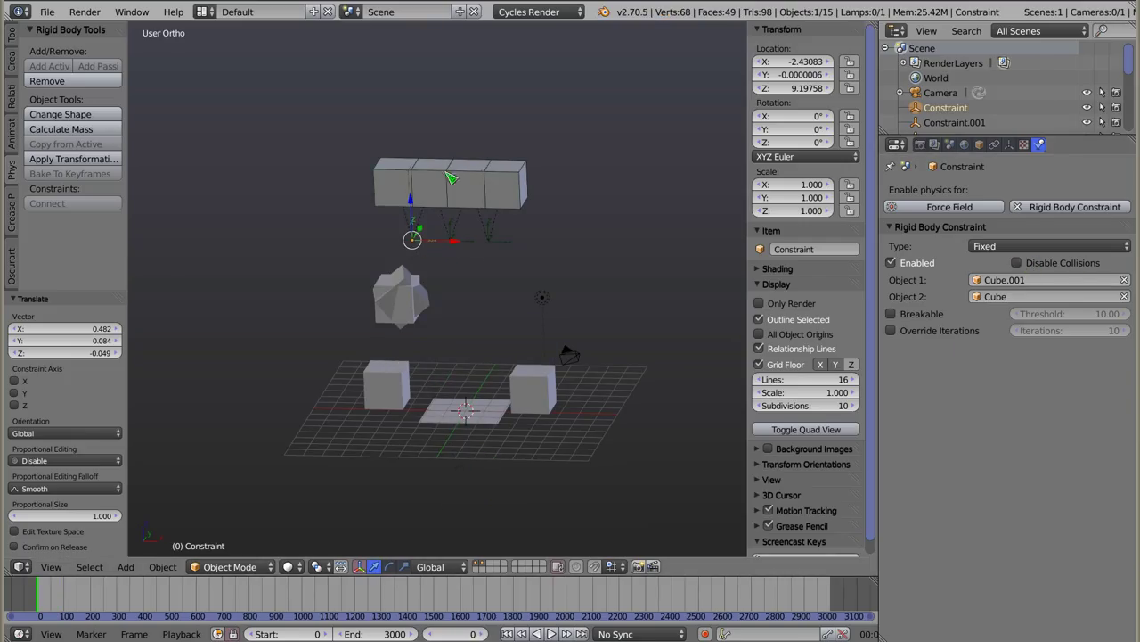
right_click(403, 192)
- Shift the leftmost Cube and the rightmost Cube.003 along X
key("g")
key("x")
left_click(451, 188)
right_click(522, 187)
key("g")
key("x")
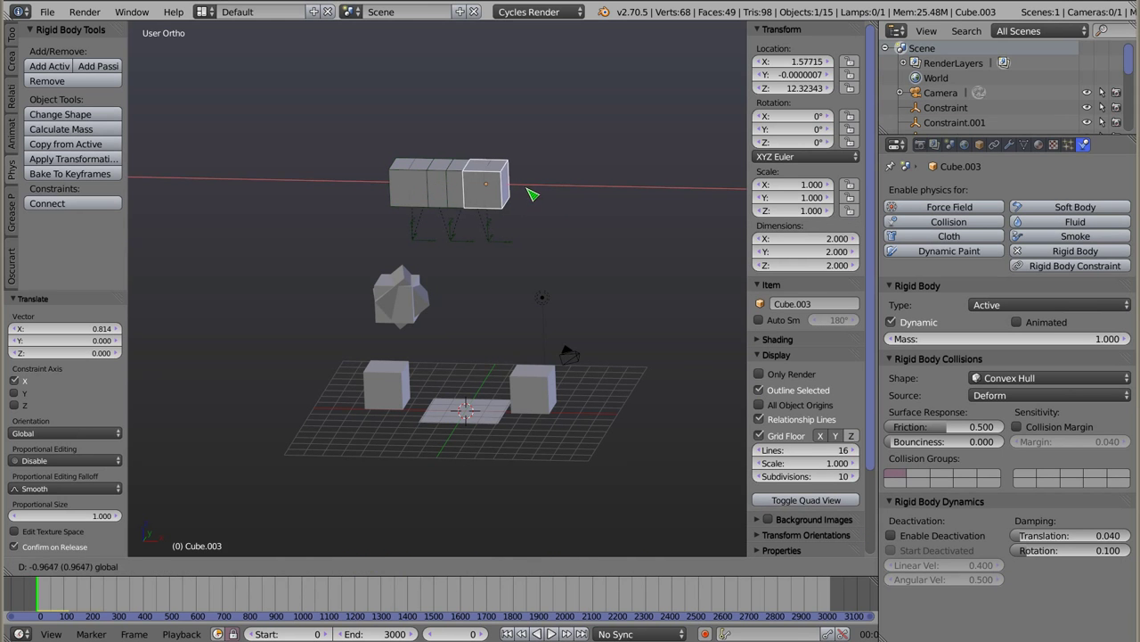
left_click(513, 191)
- Play and rewind the drop twice to check the new spacing
key("alt+a")
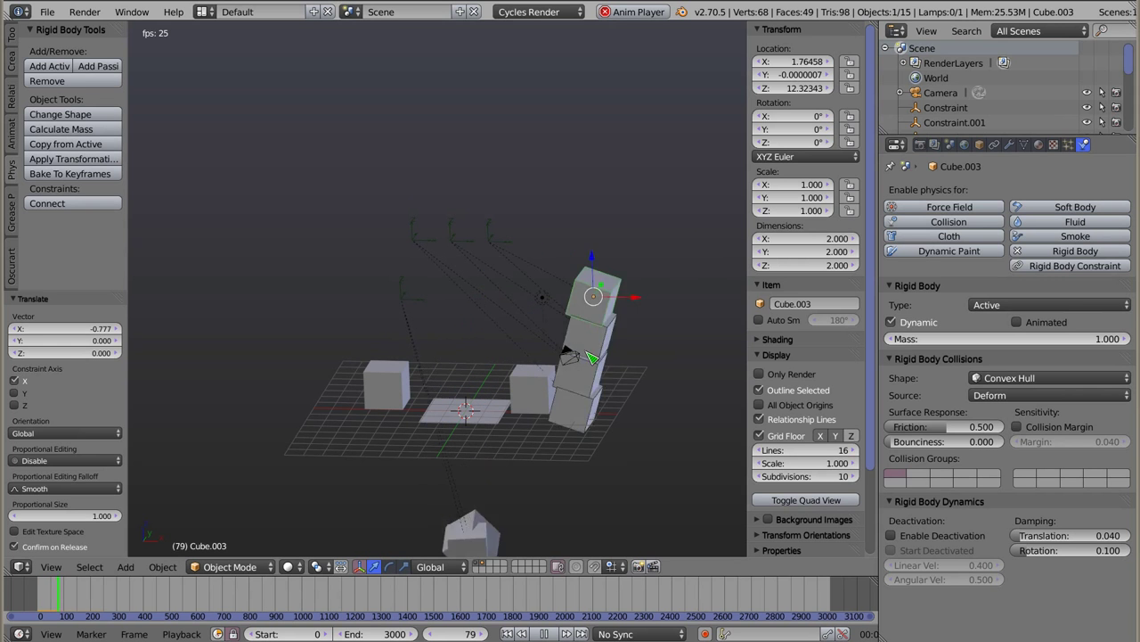
key("Escape")
key("alt+a")
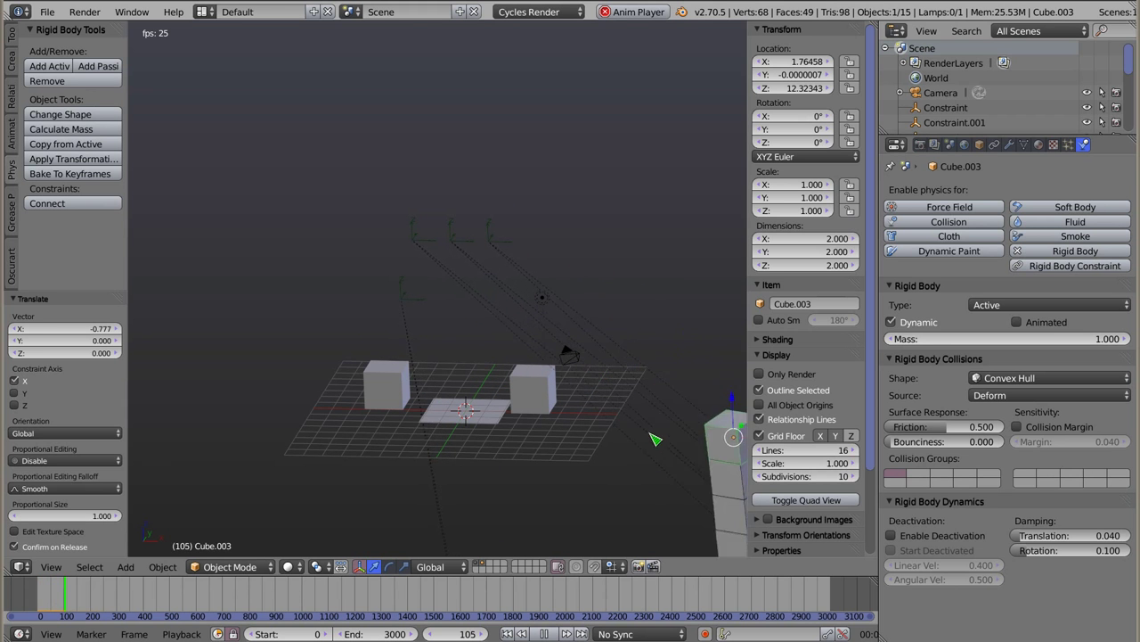
key("Escape")
- Move Cube.003 outward to X 2.73543 and Cube outward to X -3.30199
key("g")
key("x")
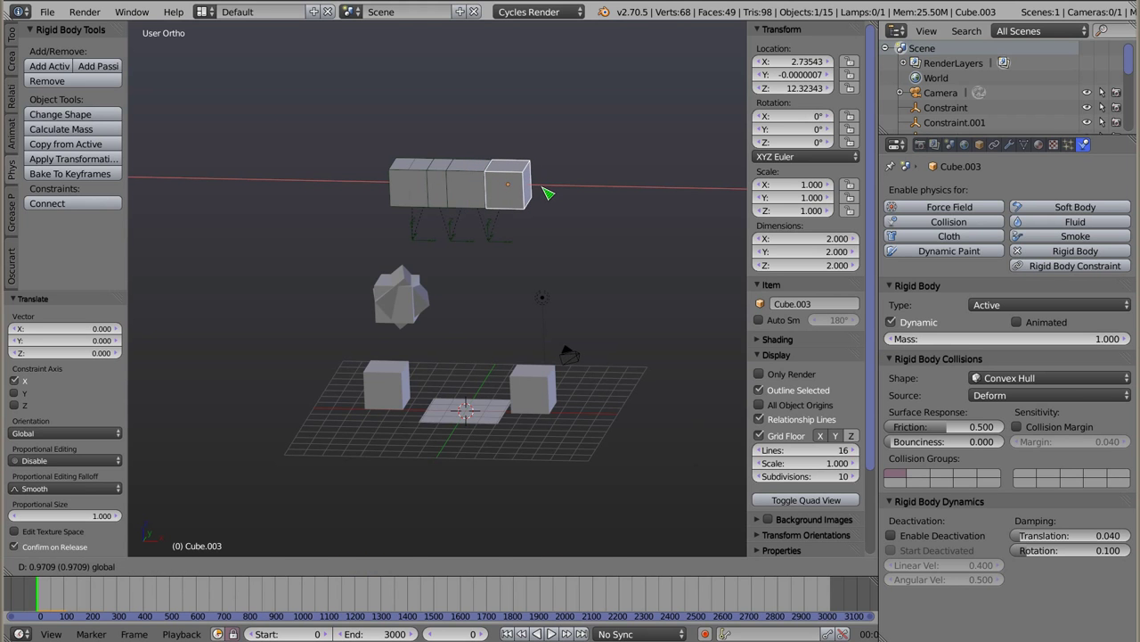
left_click(541, 191)
right_click(413, 185)
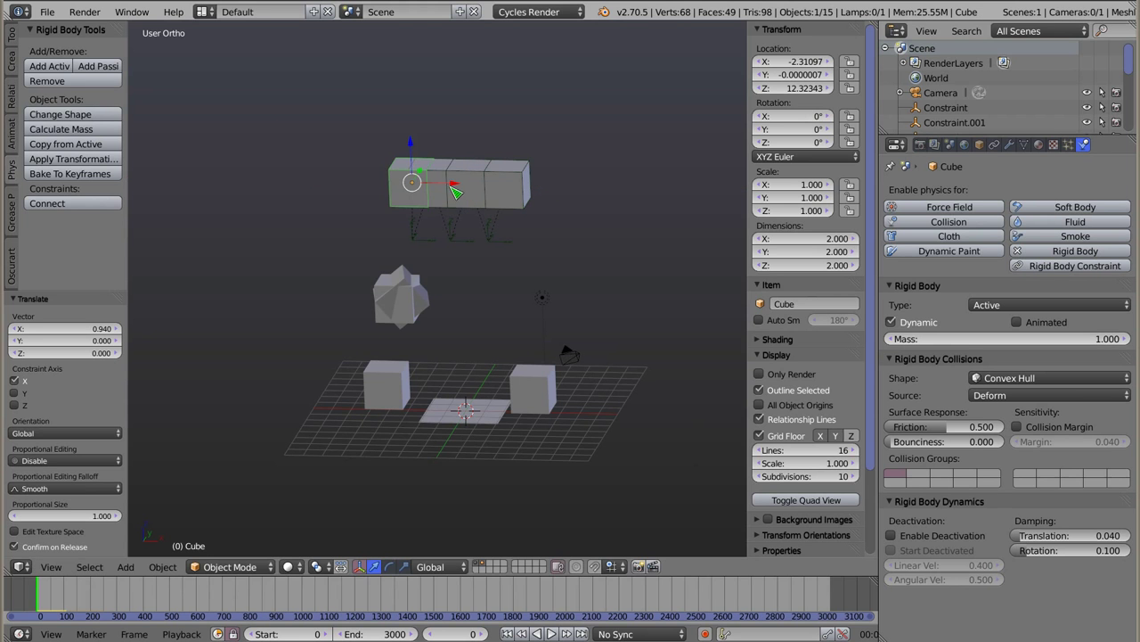
key("g")
key("x")
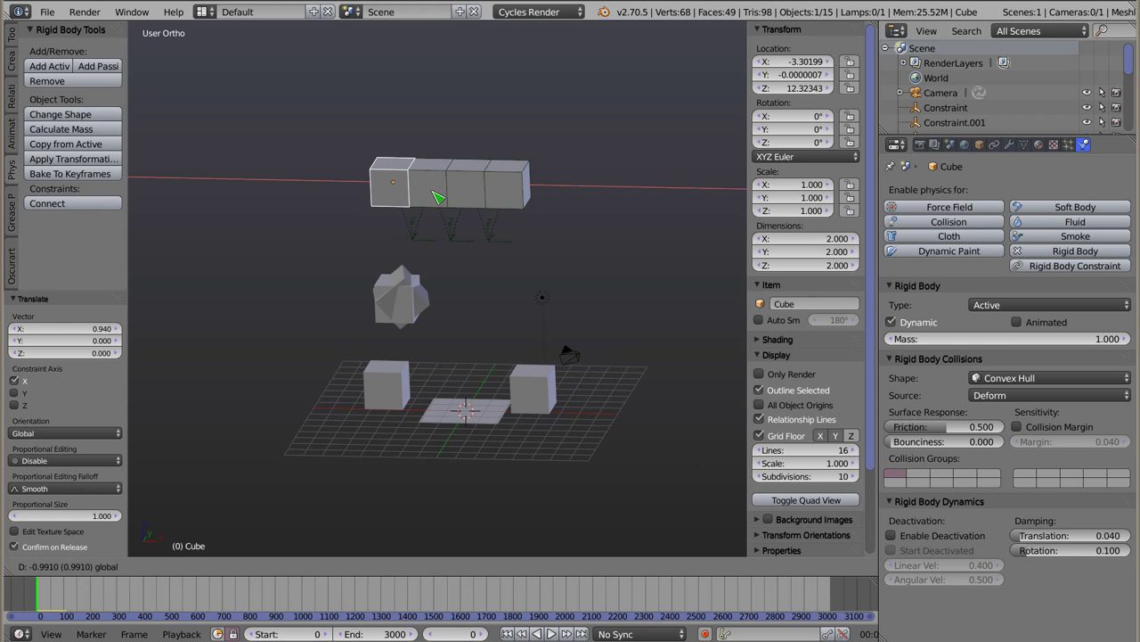
left_click(438, 196)
- Delete the faceted cube and replay the drop
right_click(401, 302)
key("x")
left_click(408, 303)
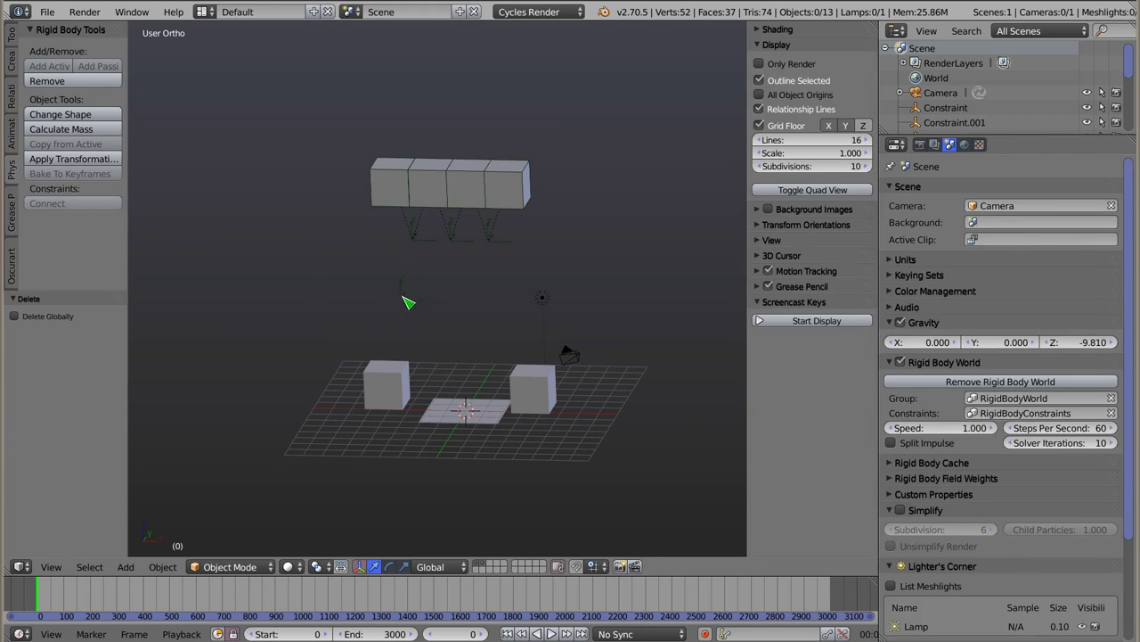
key("alt+a")
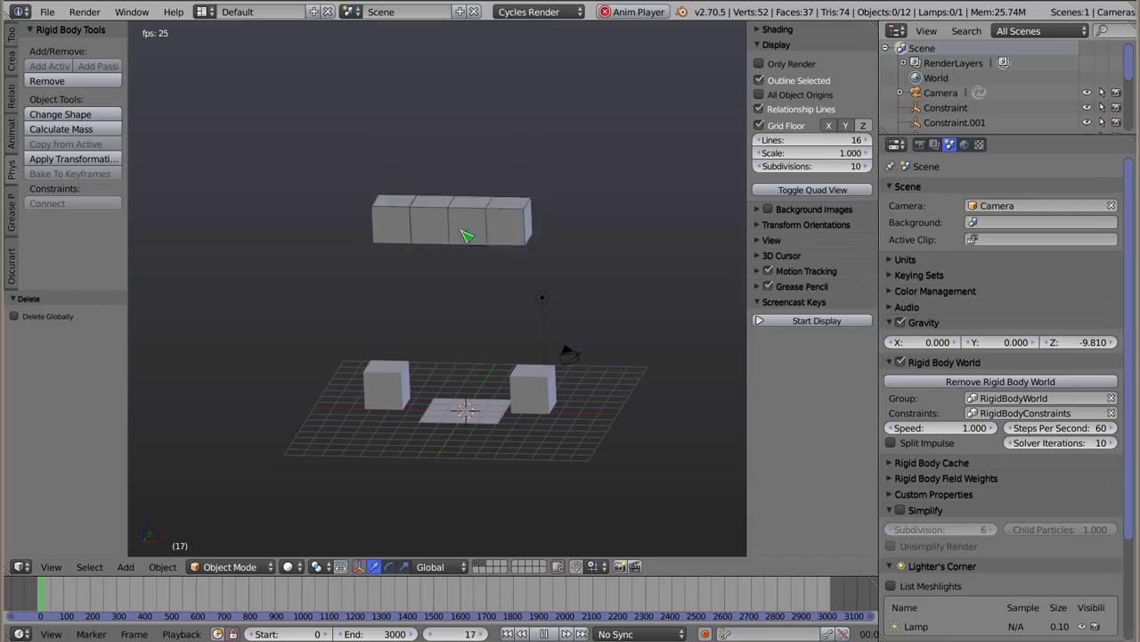
key("Escape")
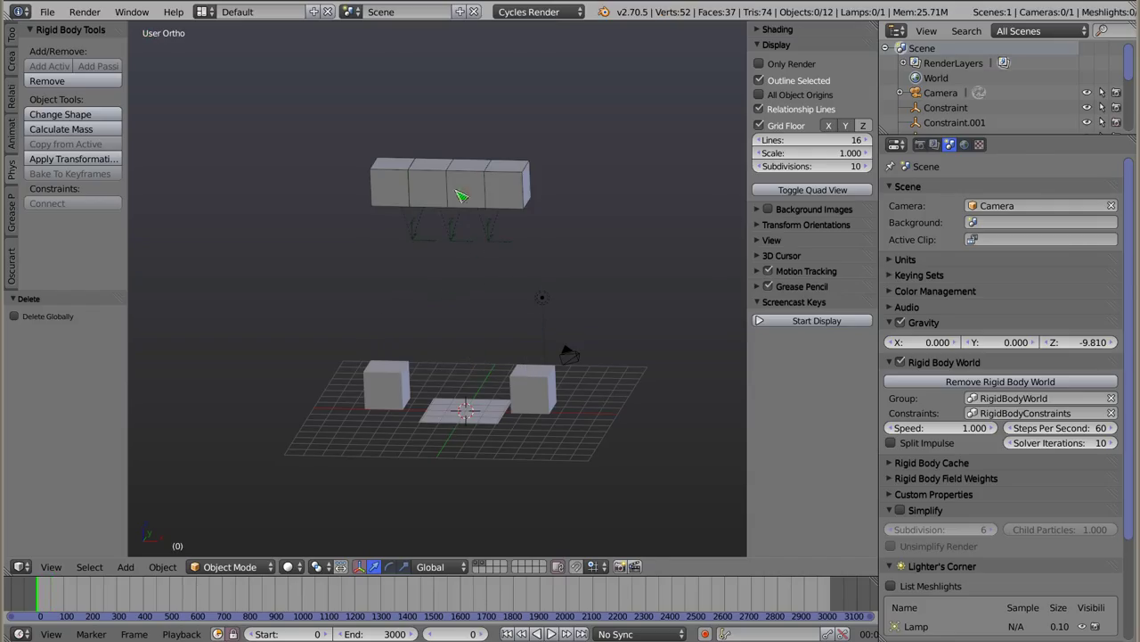
right_click(413, 241)
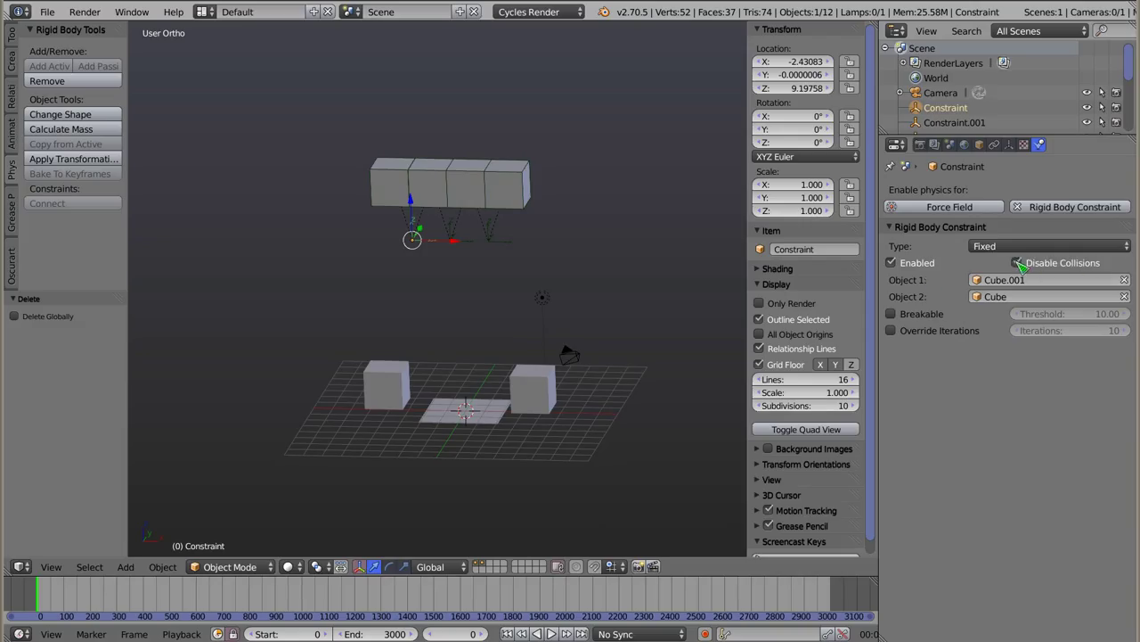
- Turn on Disable Collisions for Constraint.002 so Cube.002 and Cube.003 stop colliding
right_click(455, 240)
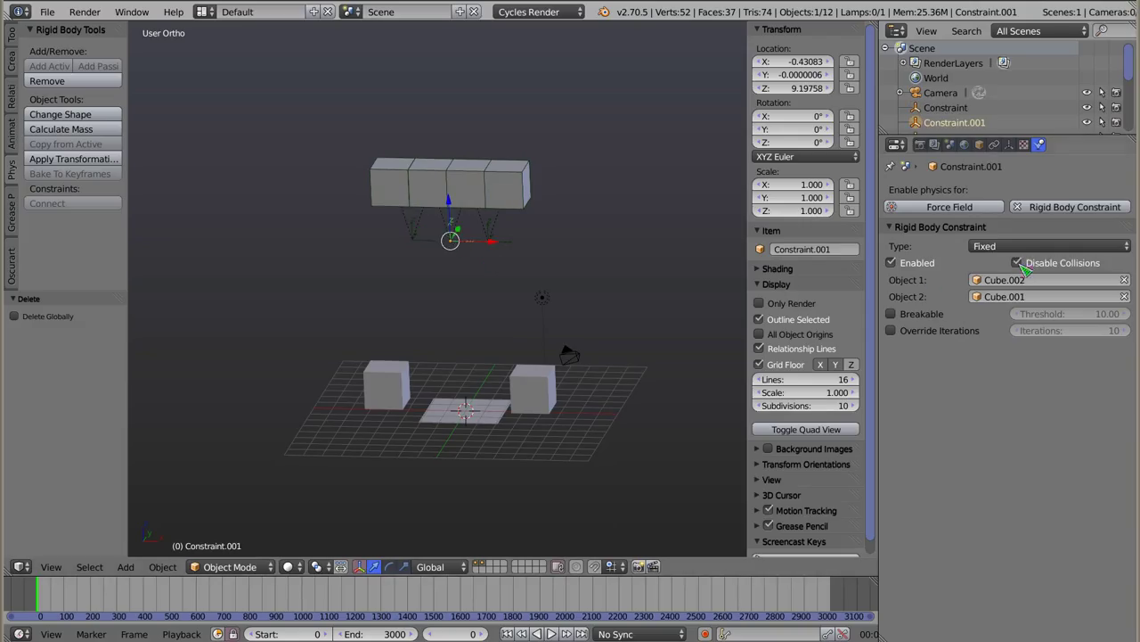
right_click(495, 244)
left_click(1024, 264)
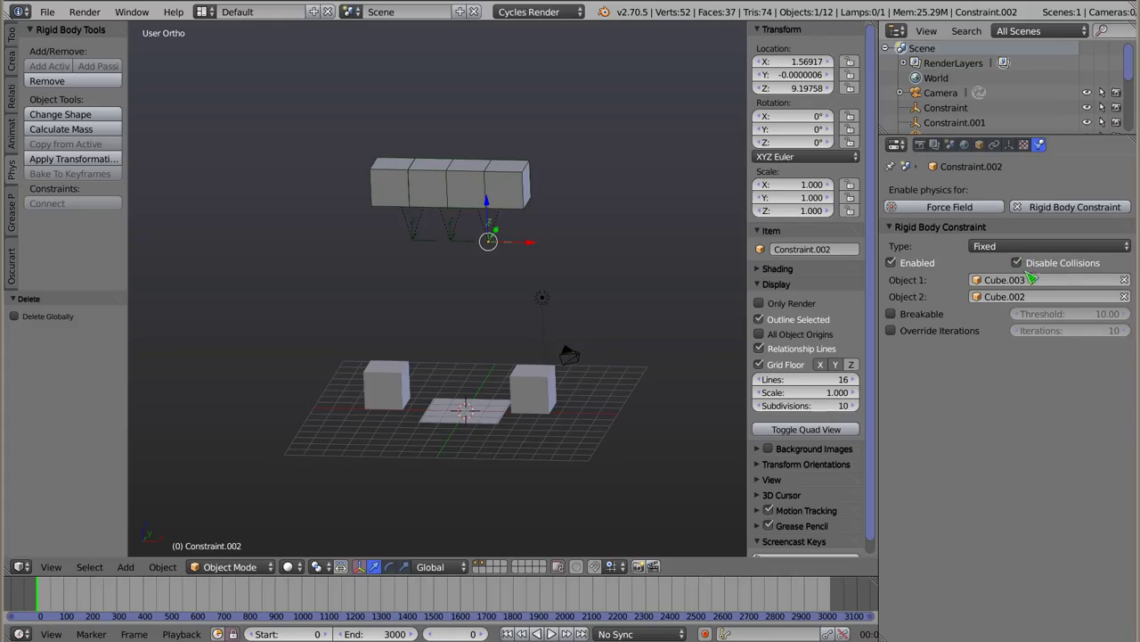
- Check the first Constraint's Fixed link between Cube and Cube.001, with collisions disabled
right_click(412, 237)
scroll(410, 223, "up", 3)
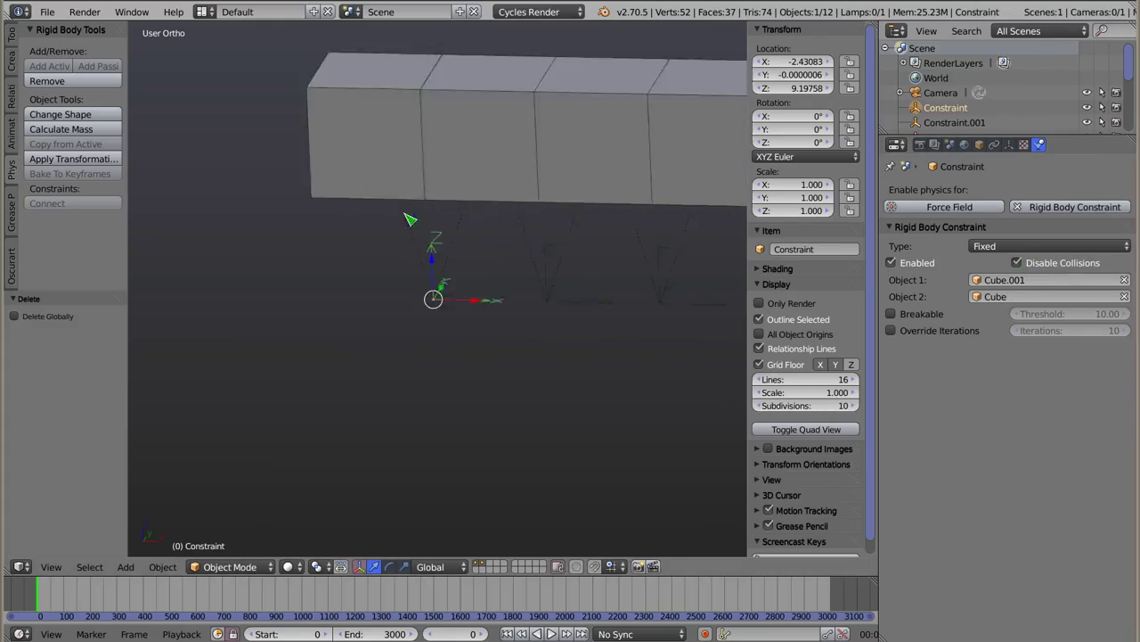
scroll(481, 268, "up", 3)
middle_click_drag(445, 338, 469, 307, "shift")
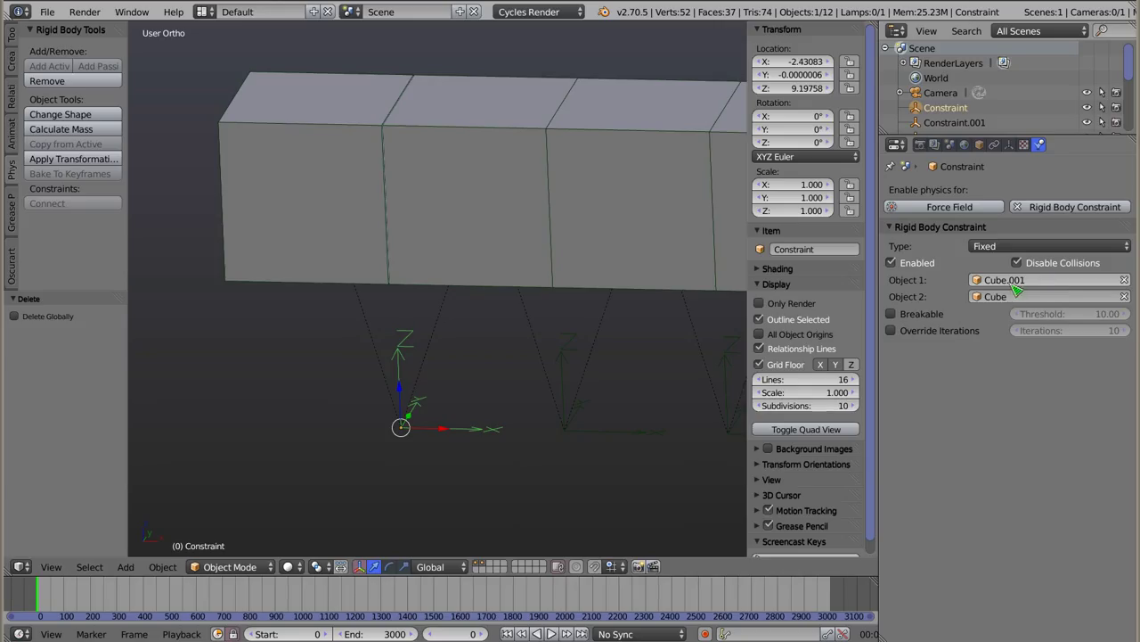
right_click(308, 171)
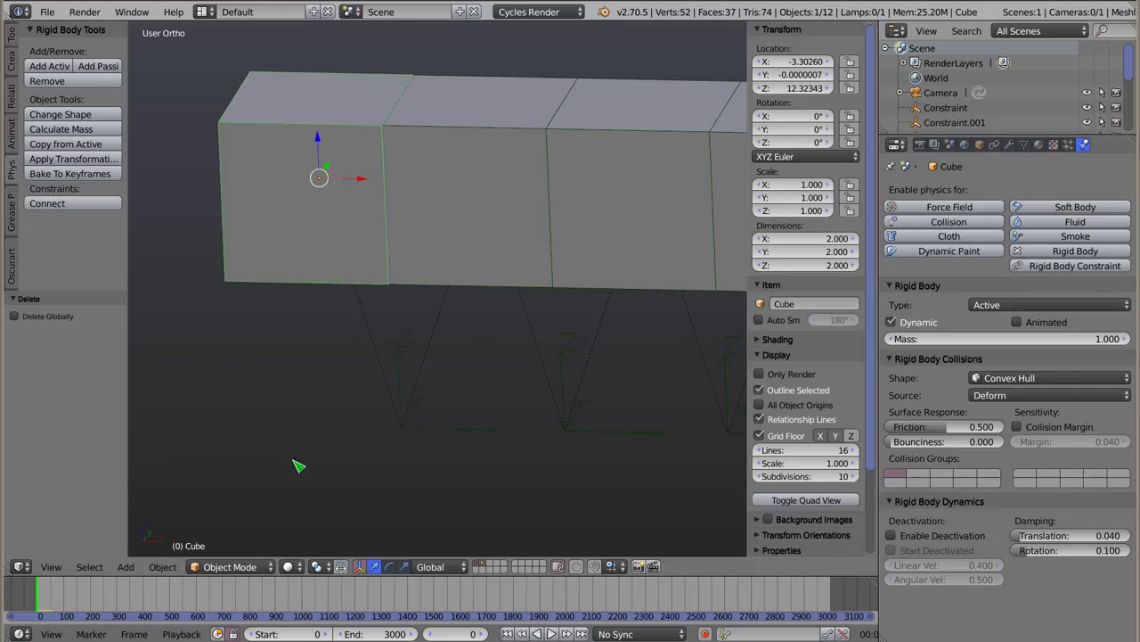
right_click(481, 257)
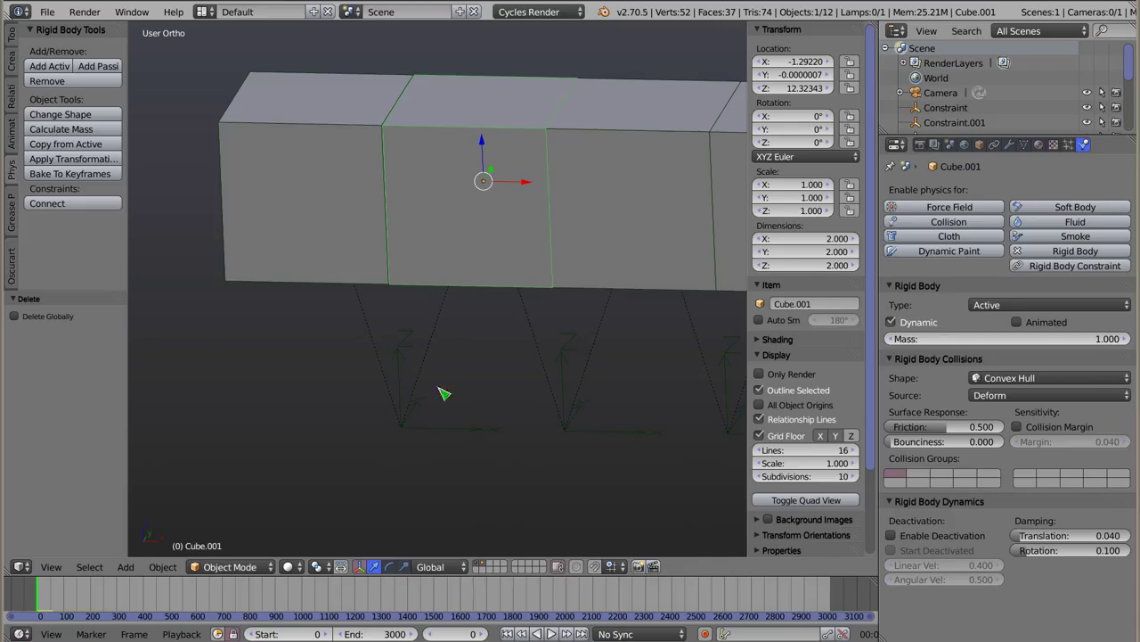
right_click(410, 427)
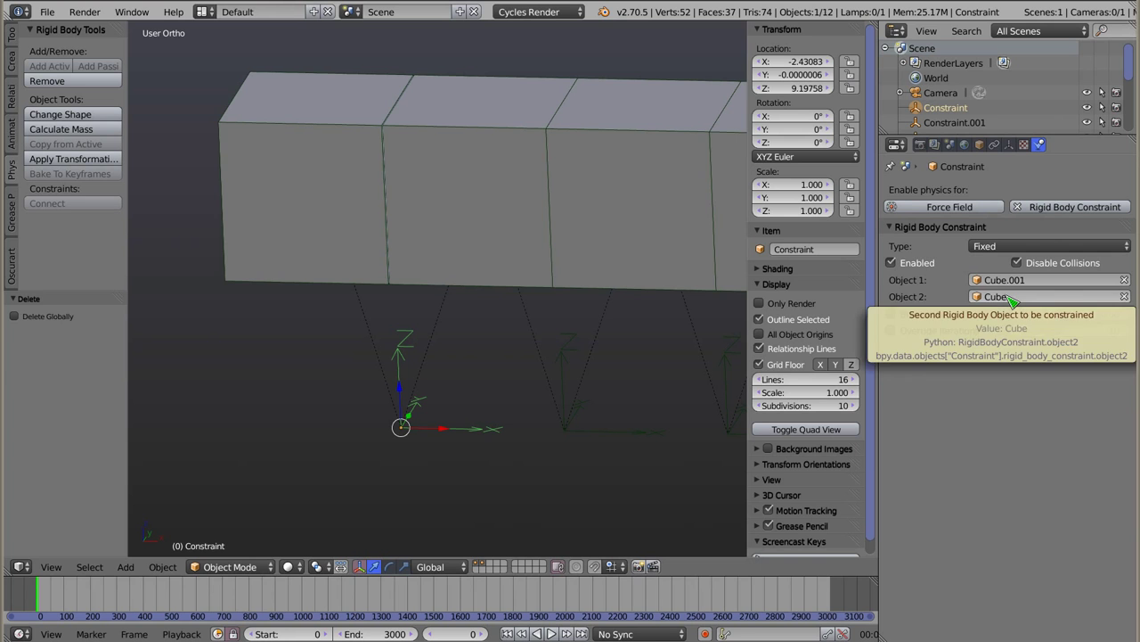
scroll(472, 338, "down", 1)
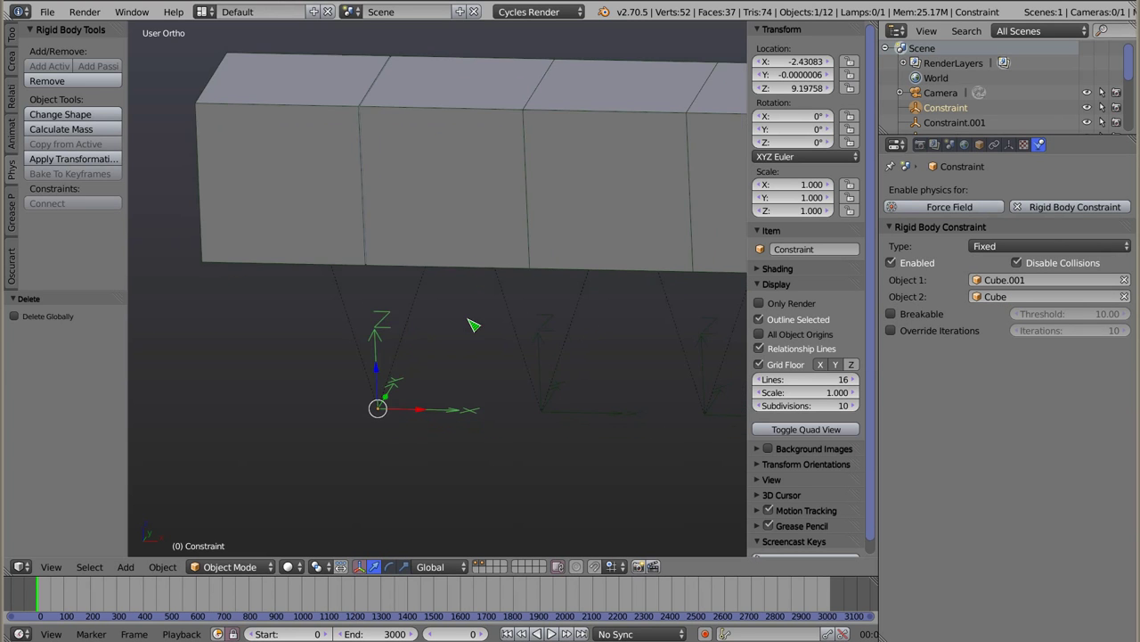
scroll(466, 303, "down", 1)
scroll(437, 304, "down", 1)
mouse_move(442, 287)
middle_mouse_down()
mouse_move(446, 249)
mouse_move(448, 265)
middle_mouse_up()
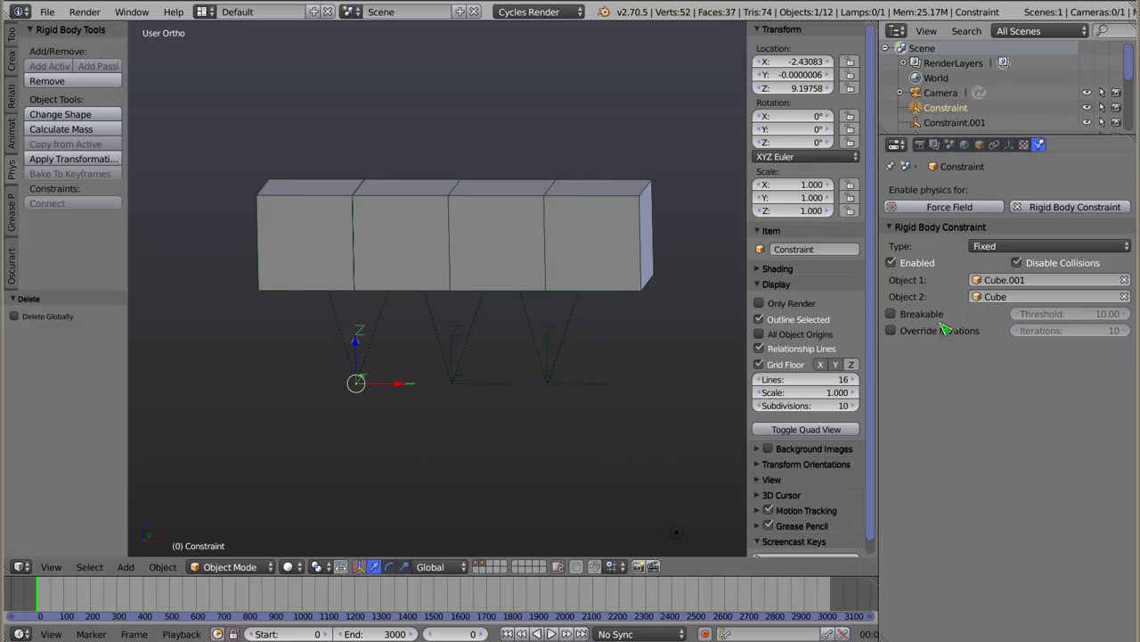
- Tick Breakable on Constraint, Constraint.001 and Constraint.002, keeping the threshold at 10.00
left_click(891, 313)
left_click(892, 315)
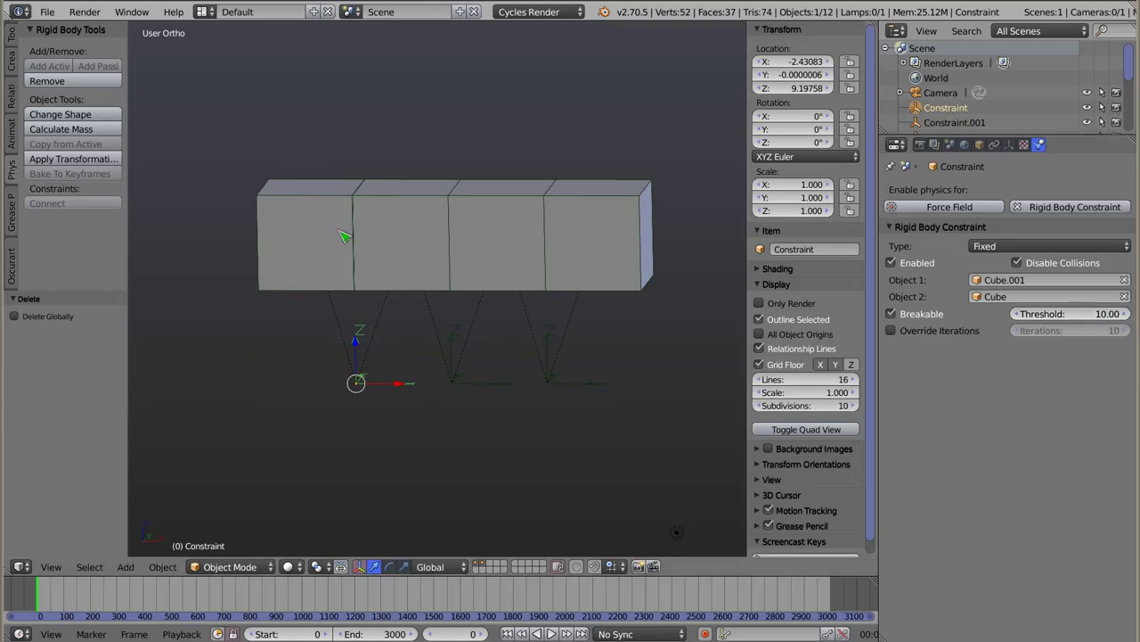
right_click(451, 395)
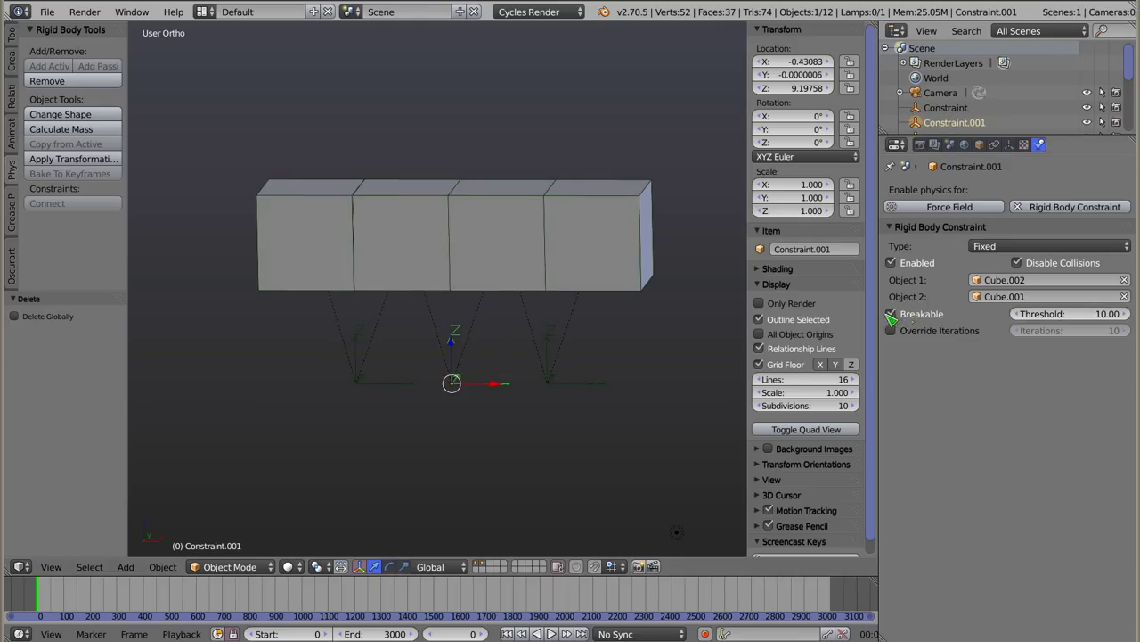
right_click(547, 385)
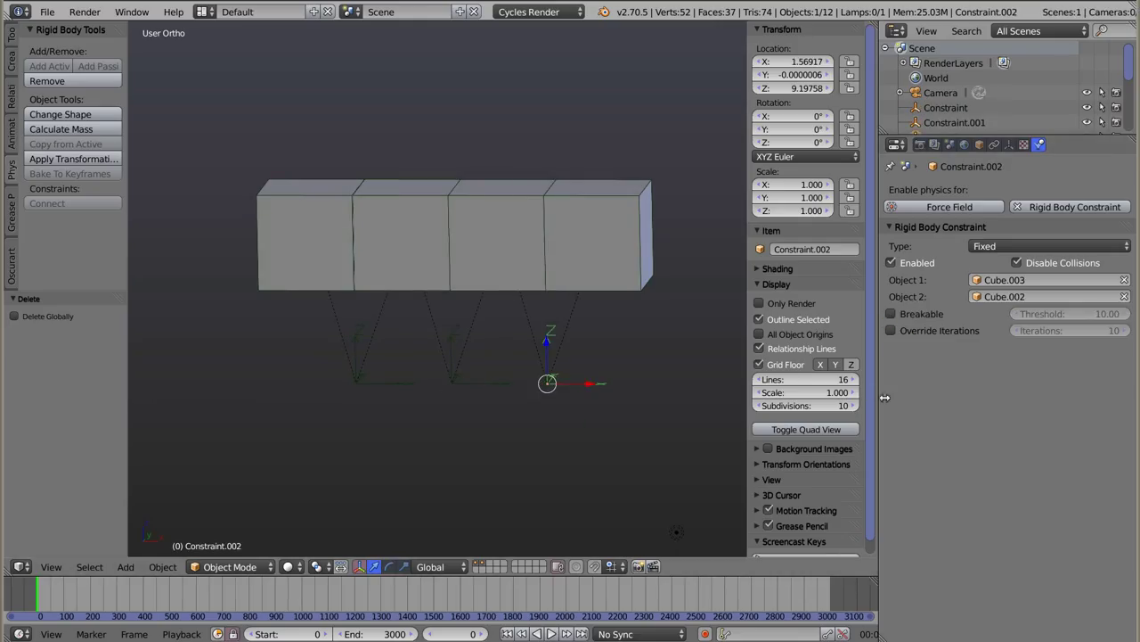
left_click(891, 314)
scroll(523, 267, "down", 3)
scroll(523, 267, "down", 1)
middle_click_drag(523, 343, 523, 249, "shift")
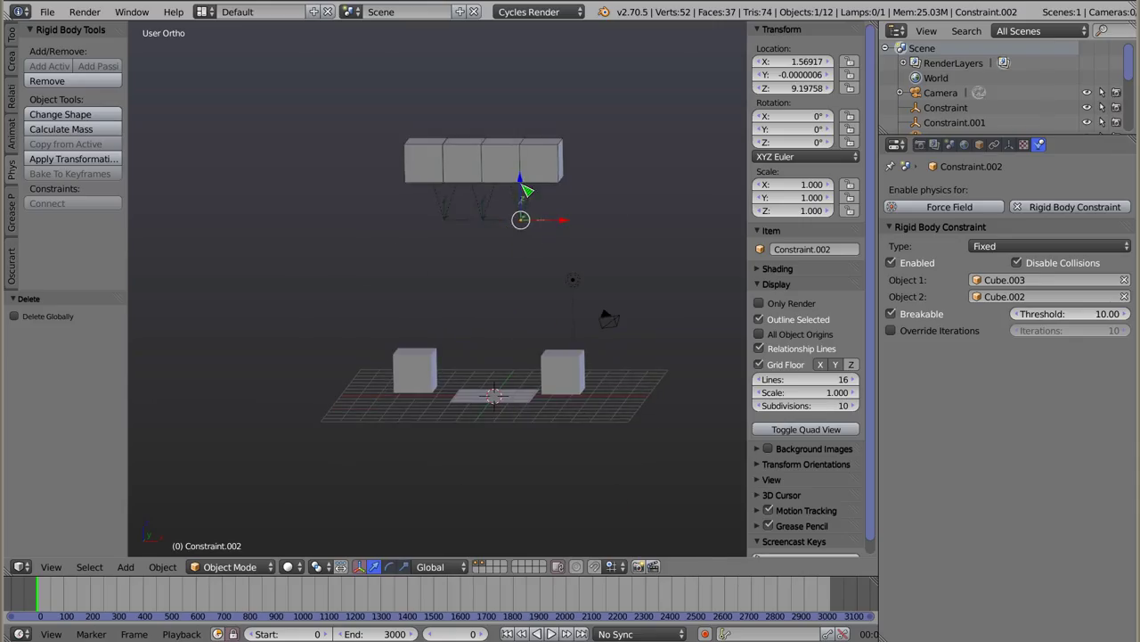
- Play the breakable cube-row drop twice, rewinding to frame 0, then select Constraint.001
key("alt+a")
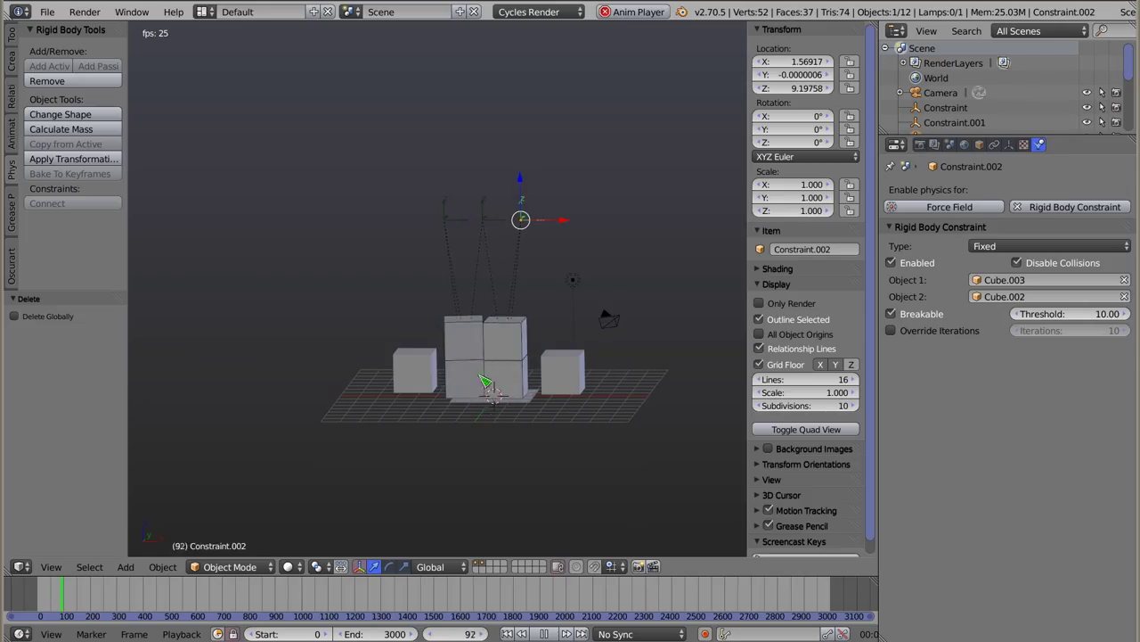
key("Escape")
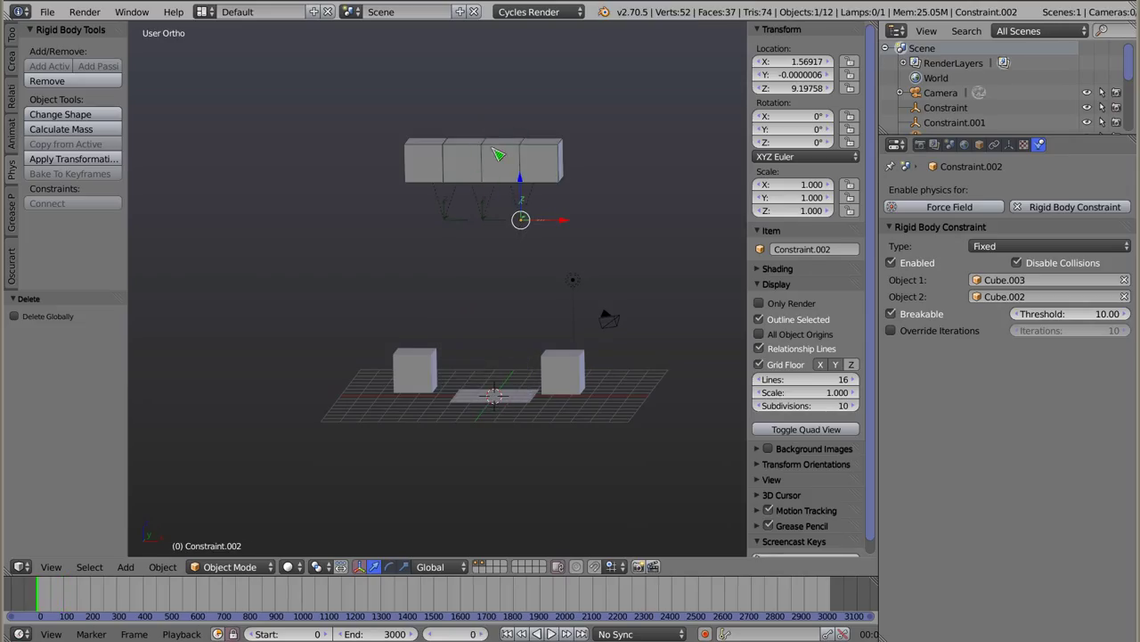
key("alt+a")
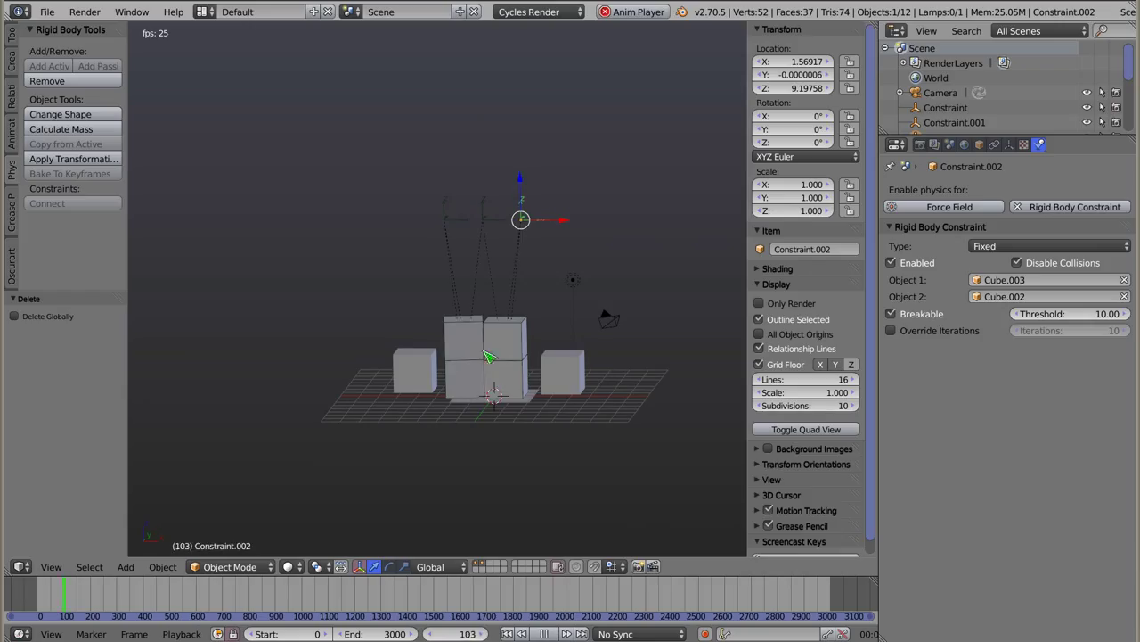
key("Escape")
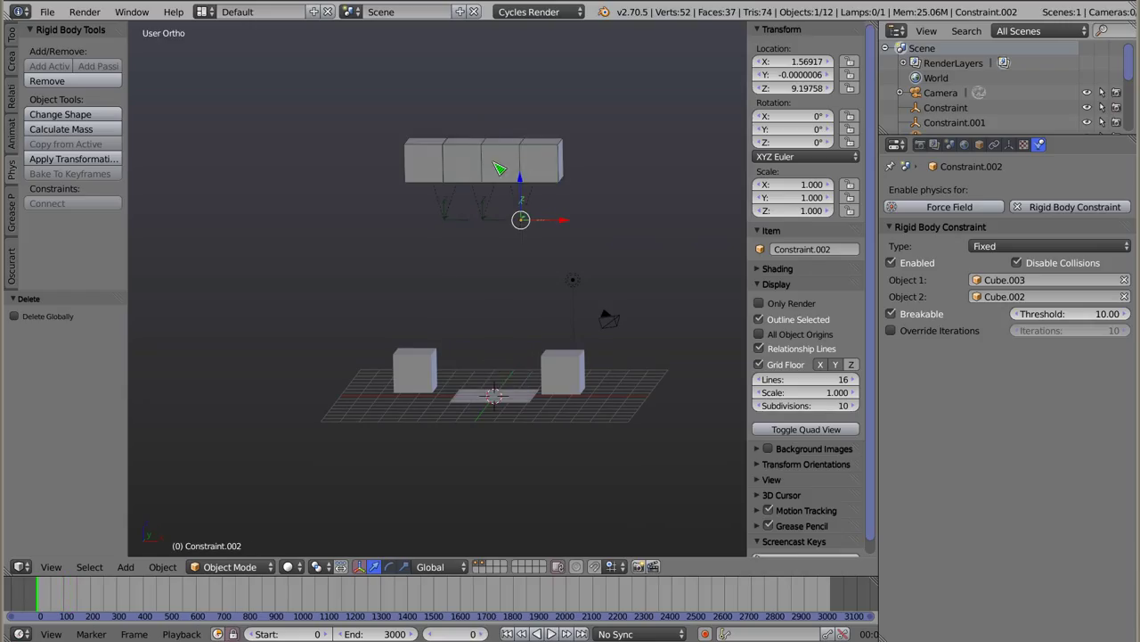
right_click(488, 227)
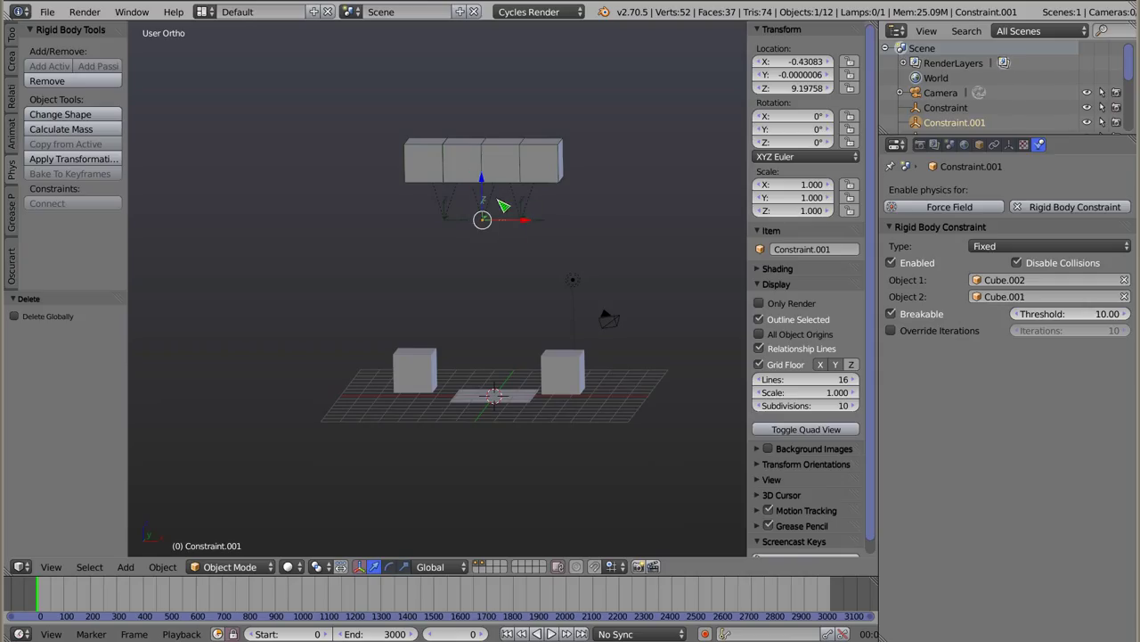
- Raise Constraint.001's breaking threshold to 100 and replay to see the row land intact
left_click(1070, 313)
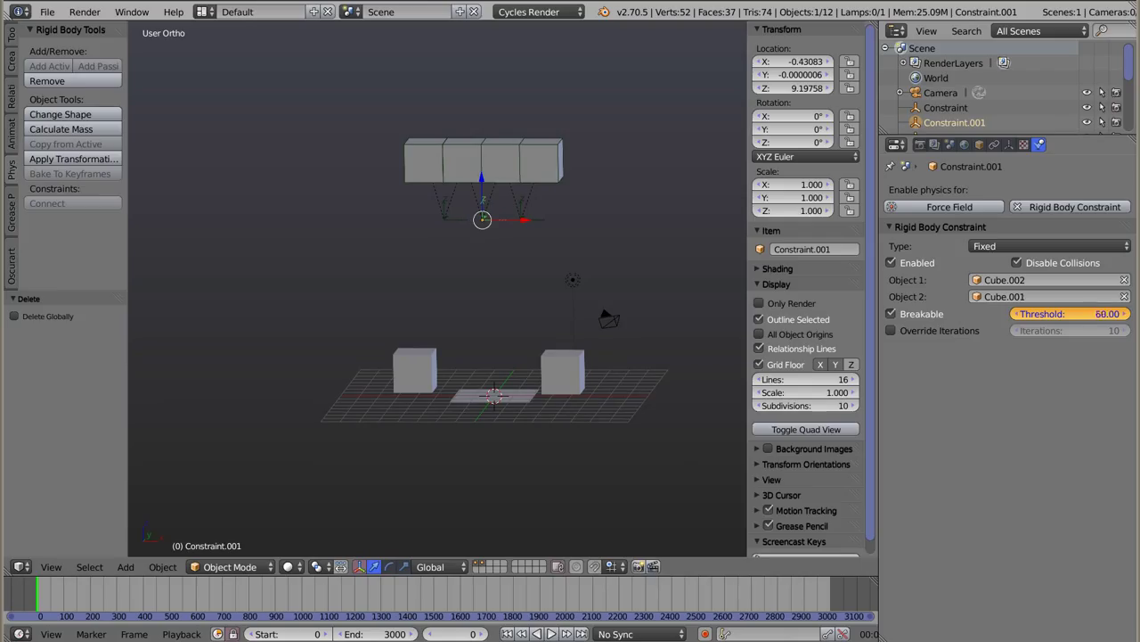
left_click_drag(1069, 313, 1078, 314)
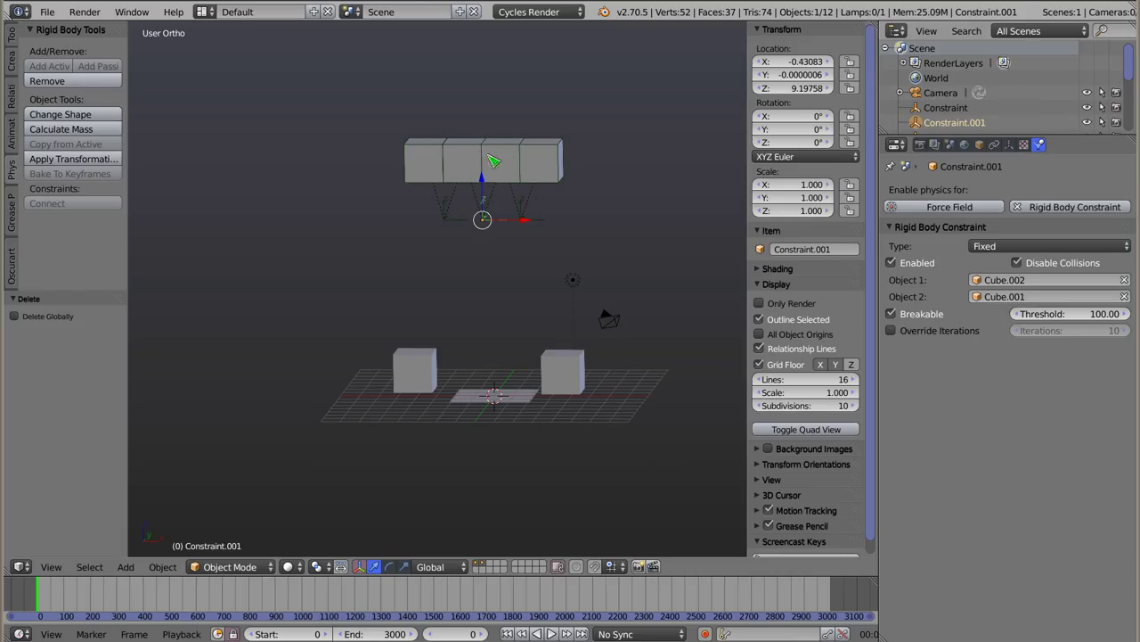
key("alt+a")
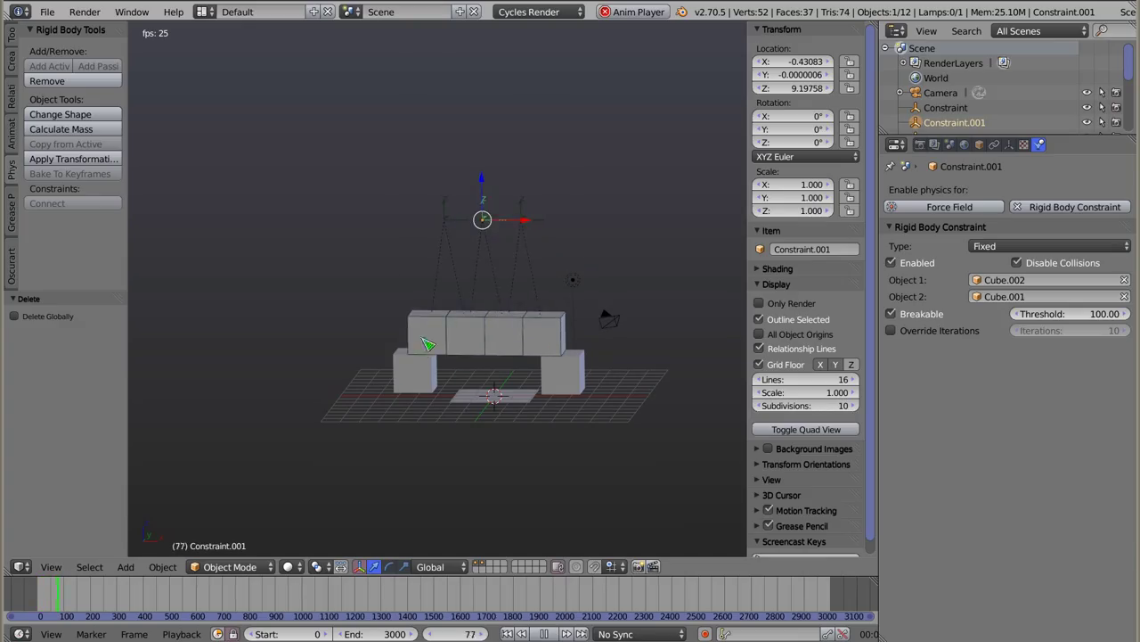
key("Escape")
right_click(444, 219)
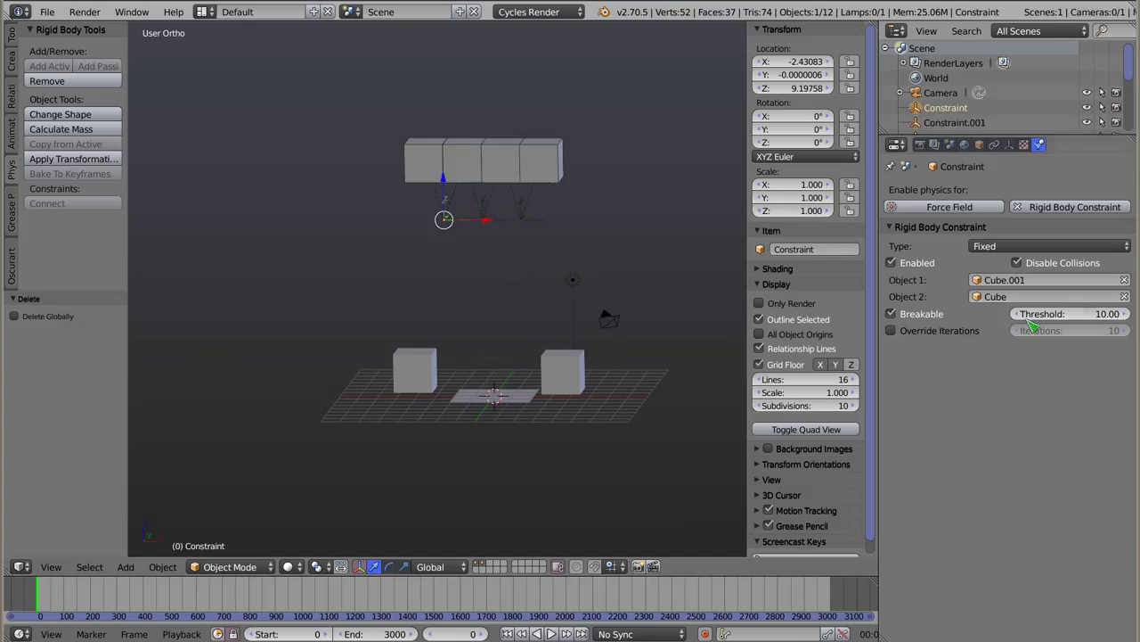
- Set the breaking threshold of Constraint and Constraint.002 to 5 and replay the drop
left_click(1070, 314)
type("5")
key("Return")
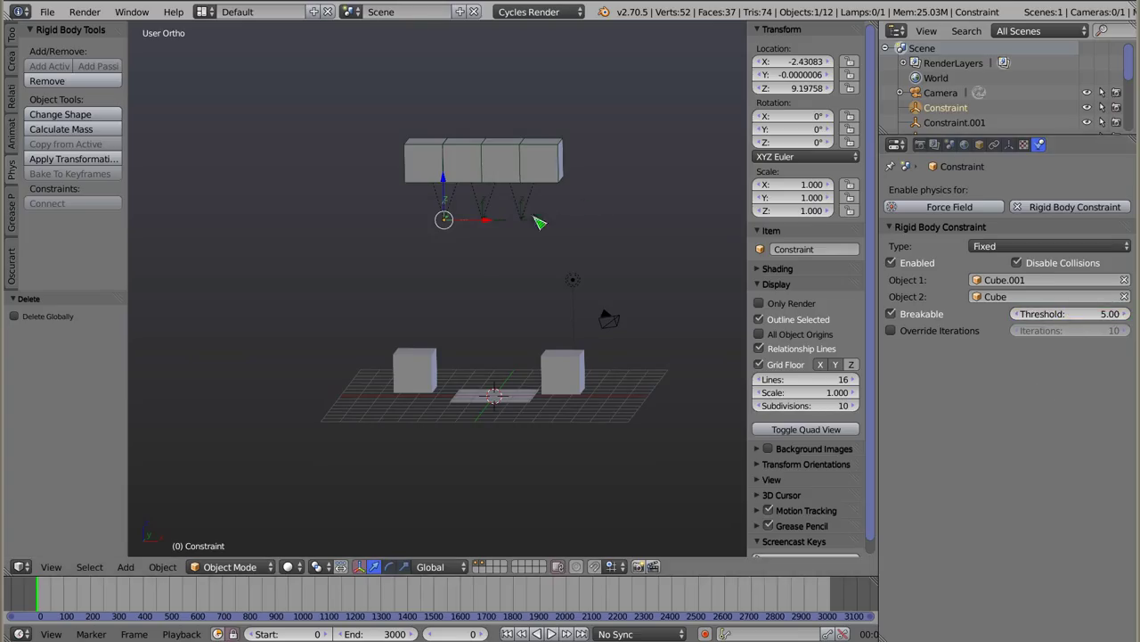
right_click(534, 218)
left_click(1085, 313)
type("5")
key("Return")
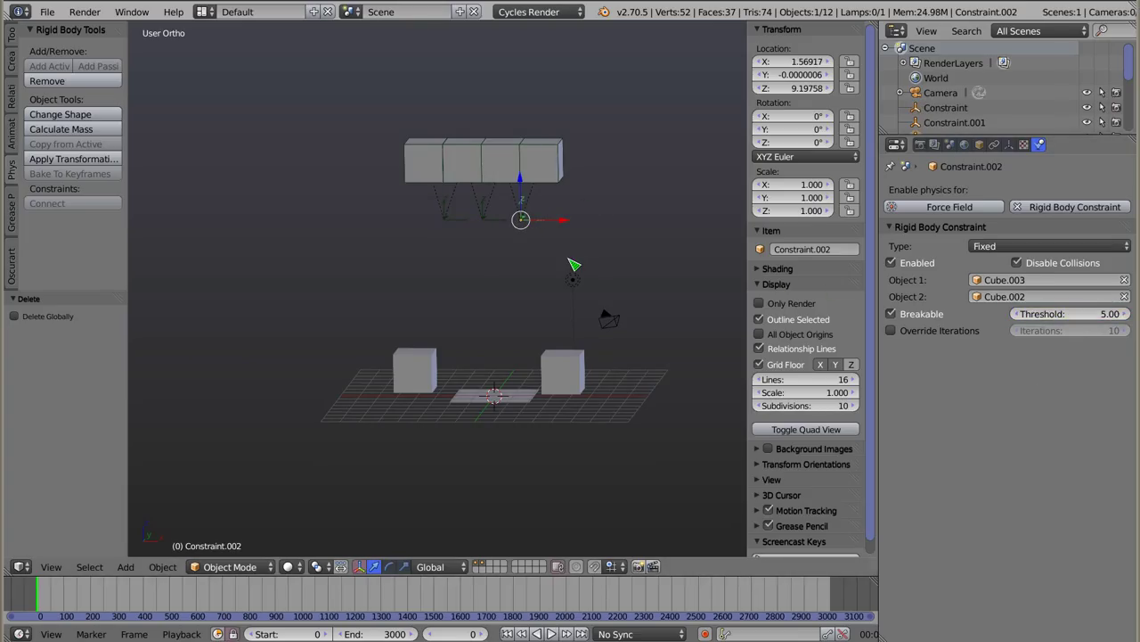
key("alt+a")
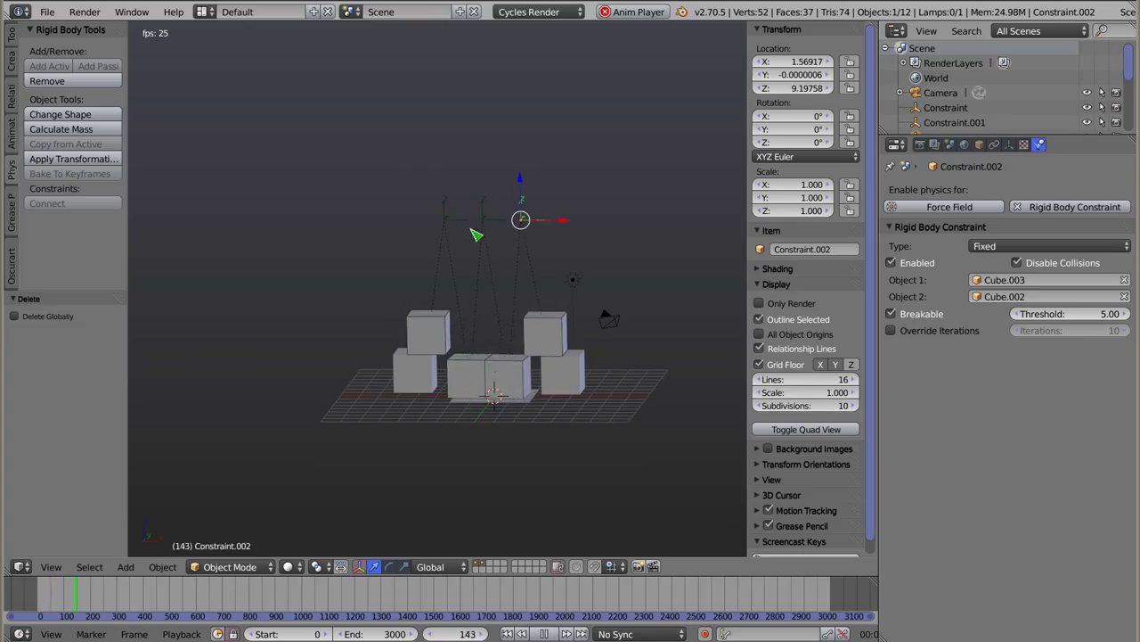
key("Escape")
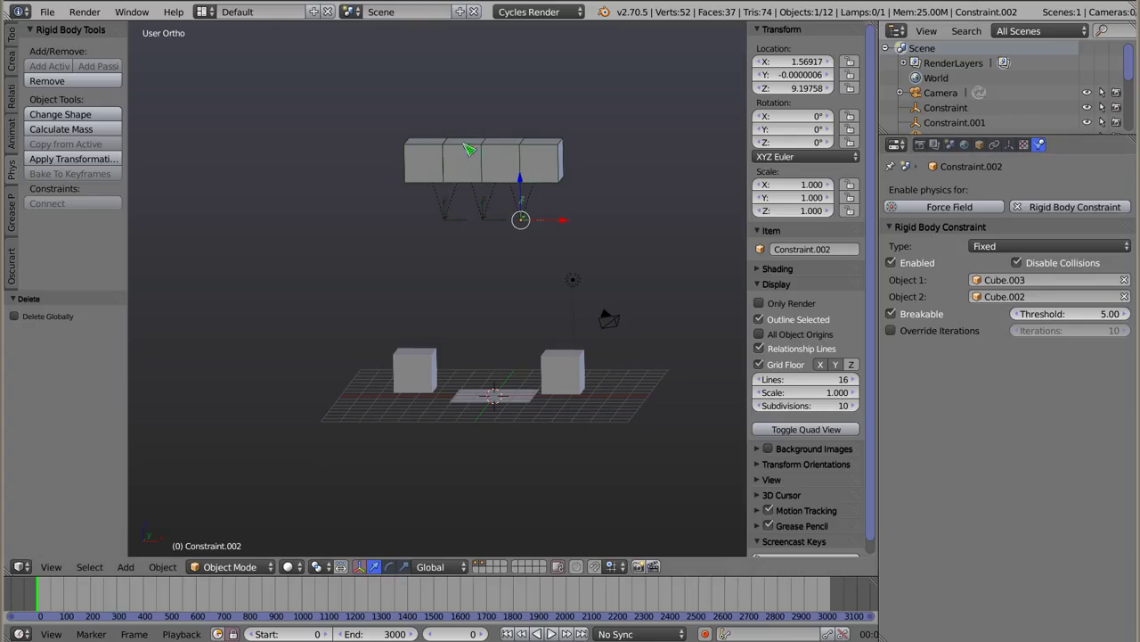
- Override Constraint's solver iterations with 100
right_click(452, 221)
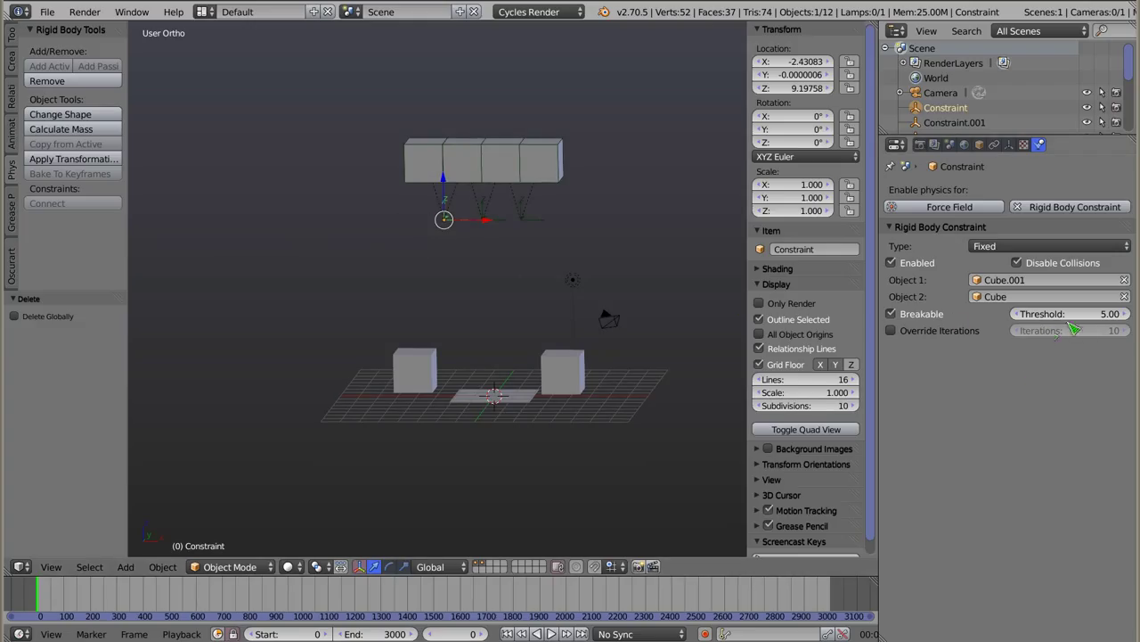
left_click(893, 331)
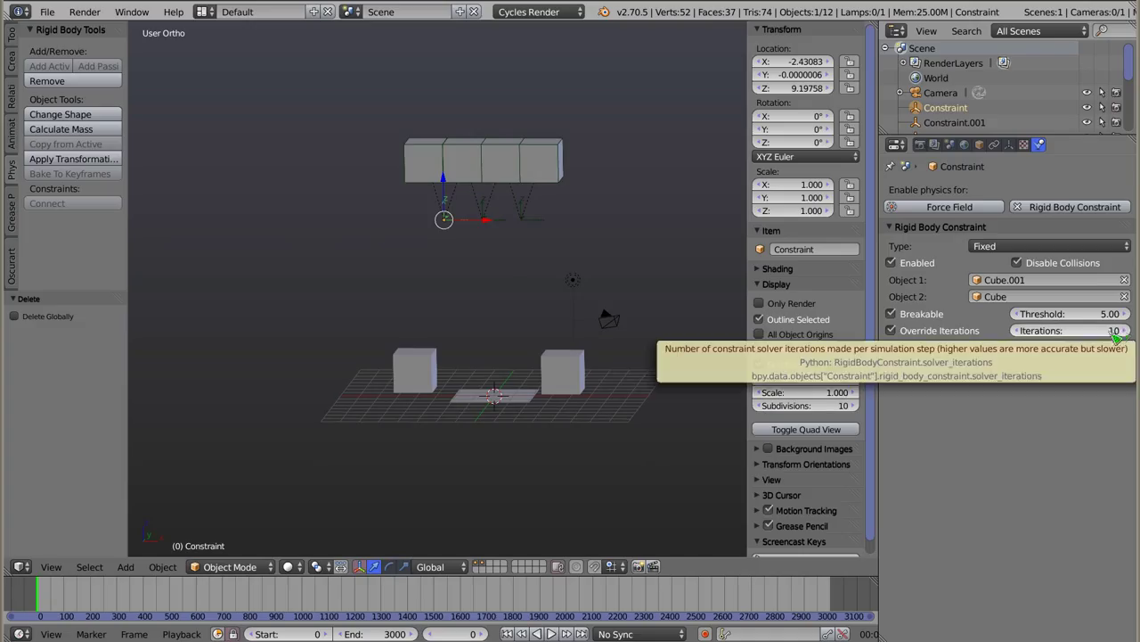
left_click(1114, 331)
type("100")
key("Return")
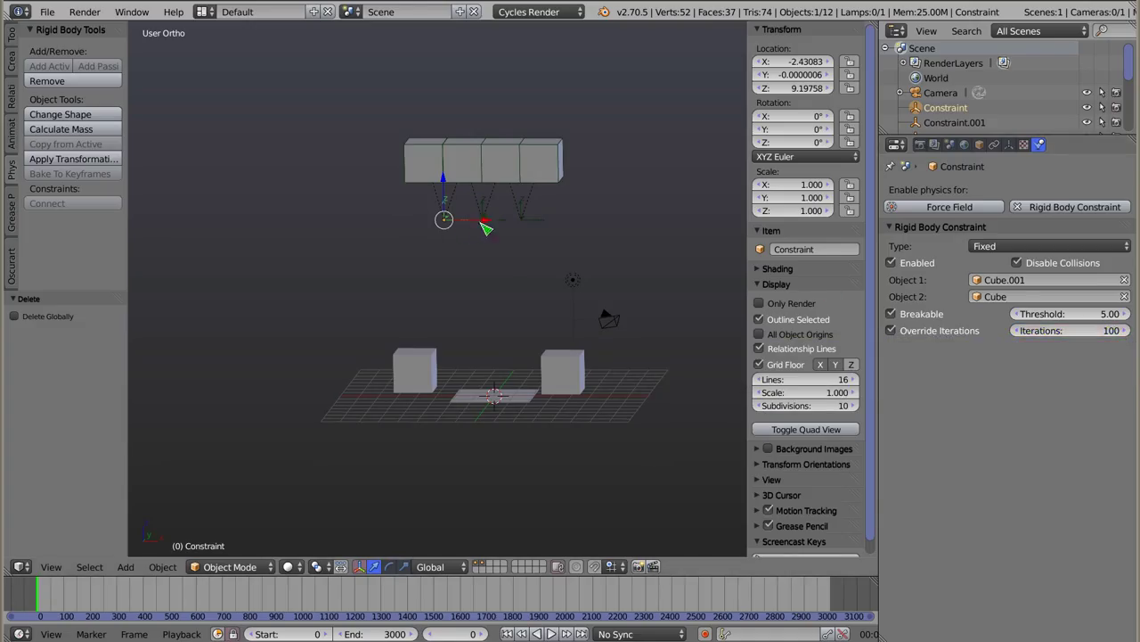
- Give Constraint.001 overridden solver iterations of 100
right_click(483, 223)
left_click(893, 331)
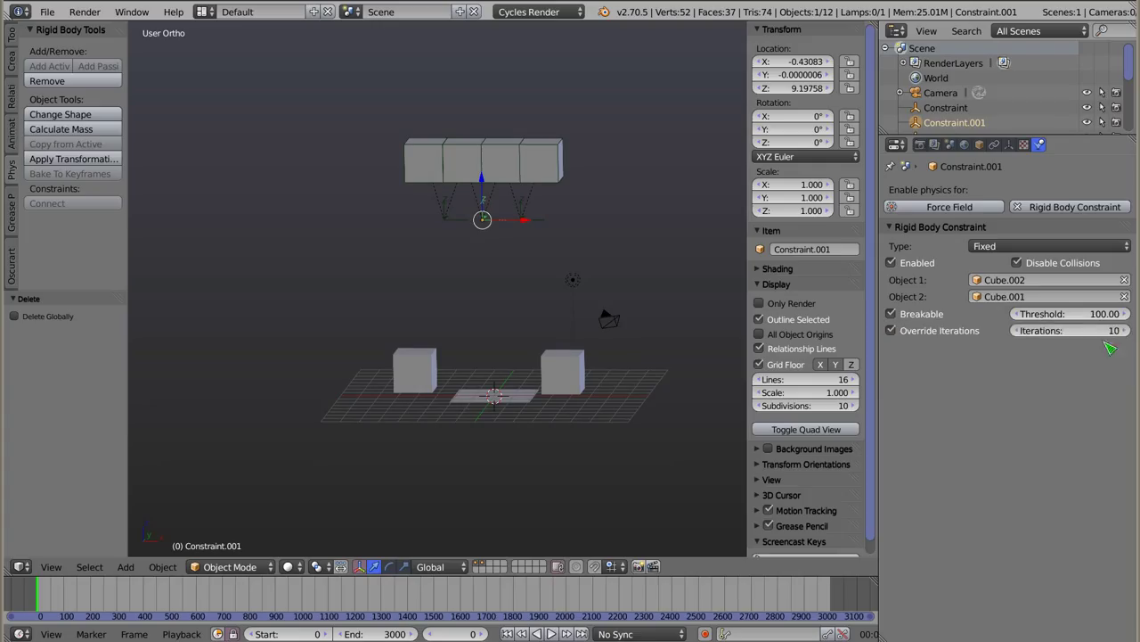
left_click(1069, 331)
type("100")
key("Return")
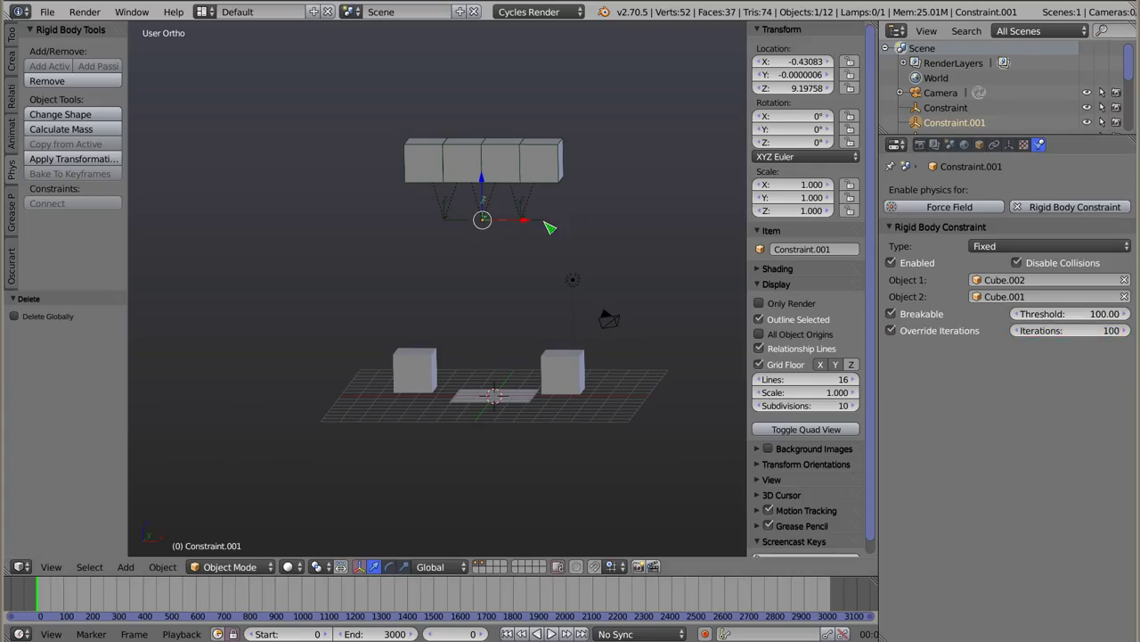
- Override Constraint.002's iterations with 100 and replay the drop
right_click(549, 229)
left_click(892, 331)
left_click(1060, 331)
type("100")
key("Return")
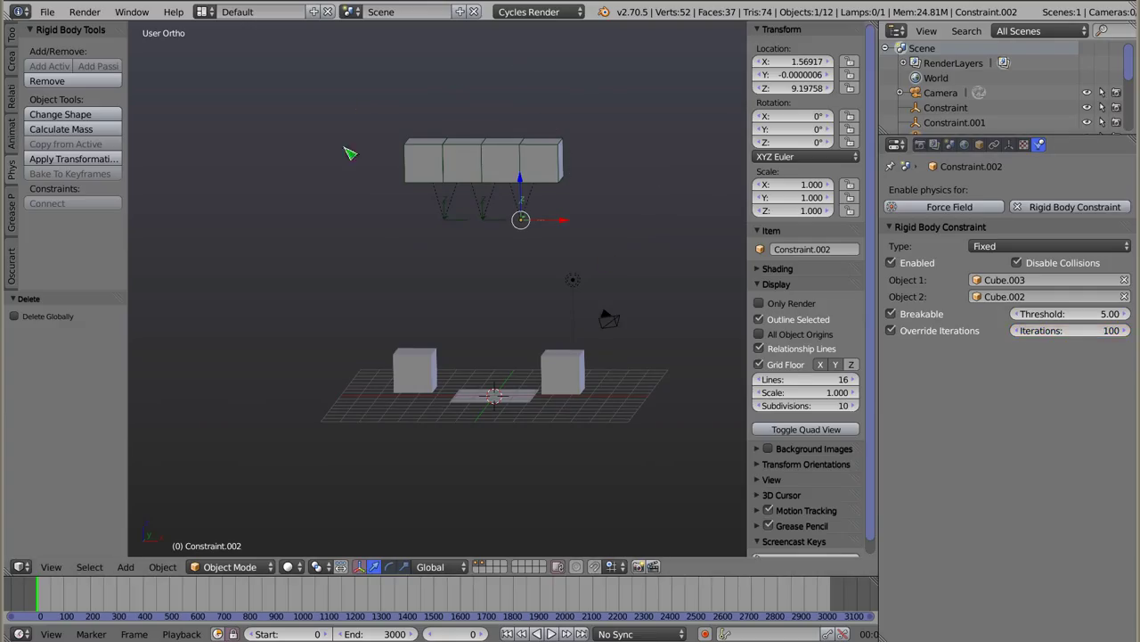
key("alt+a")
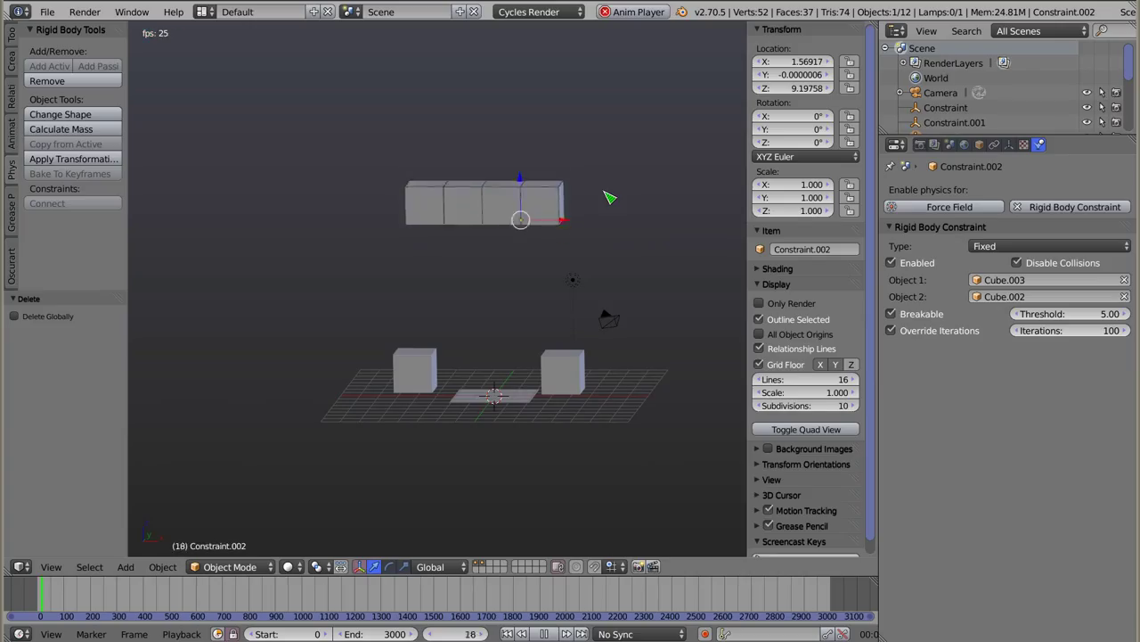
key("Escape")
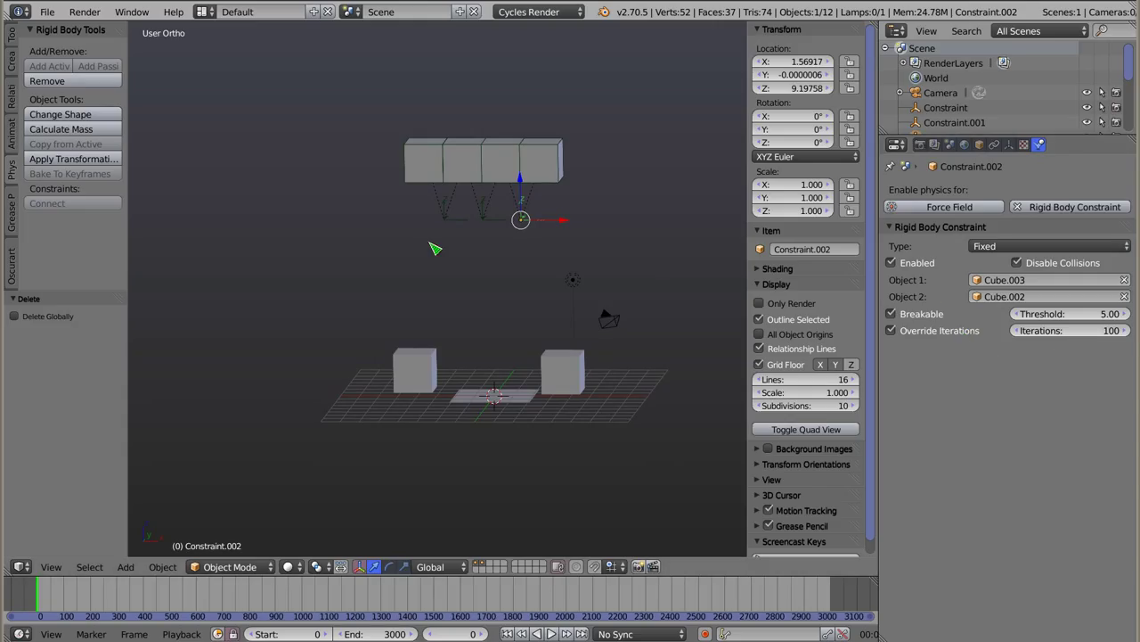
- Move the leftmost Cube 0.958 along X
right_click(424, 165)
key("g")
key("x")
left_click(479, 280)
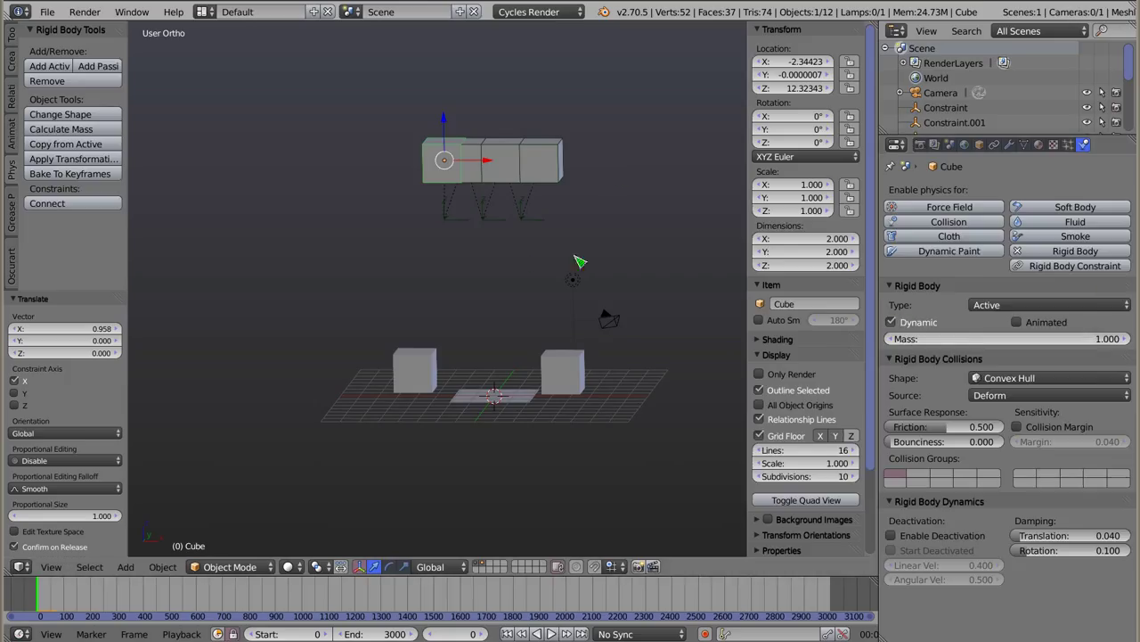
- Let the cubes joined by Constraint collide and replay the drop
right_click(450, 219)
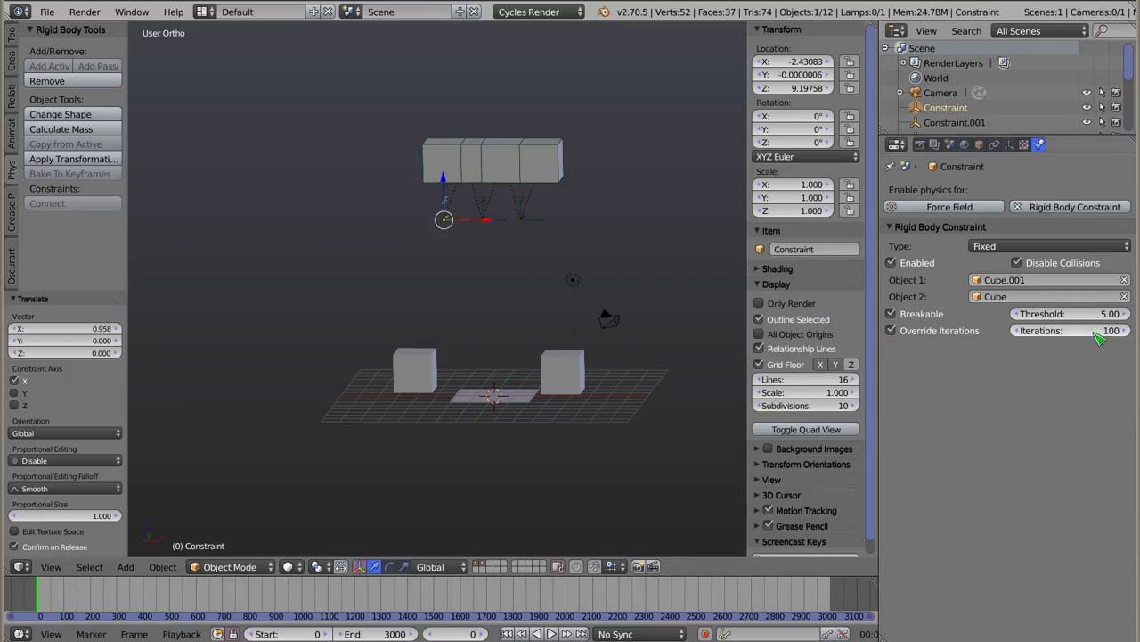
left_click(1024, 265)
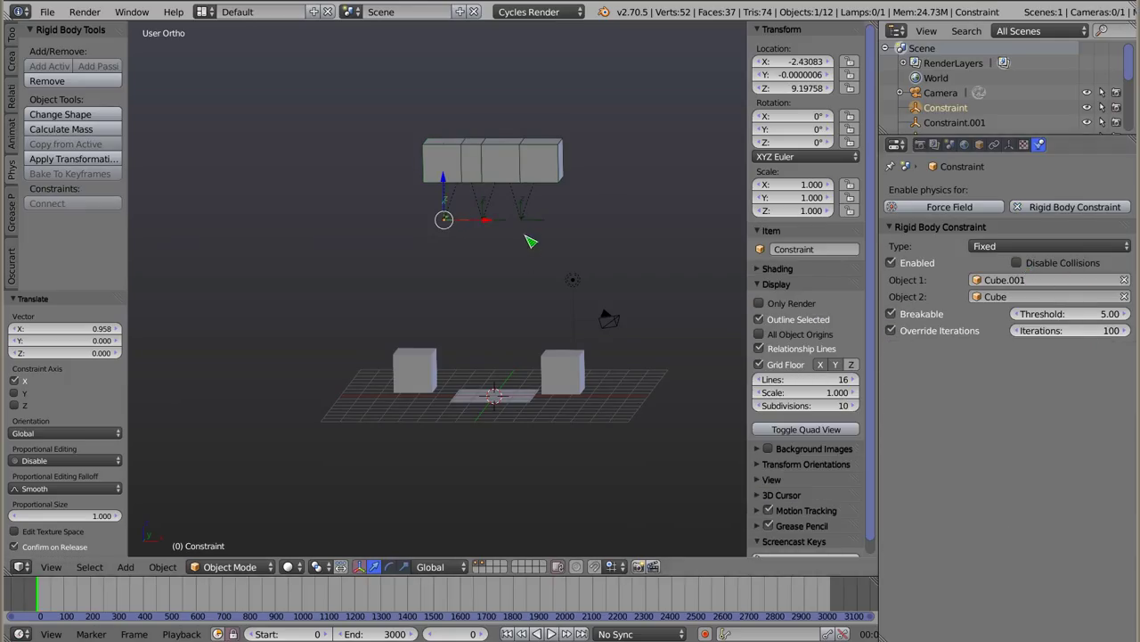
key("alt+a")
key("Escape")
- Drag the first Constraint's breaking threshold up to 1000
scroll(445, 164, "up", 4)
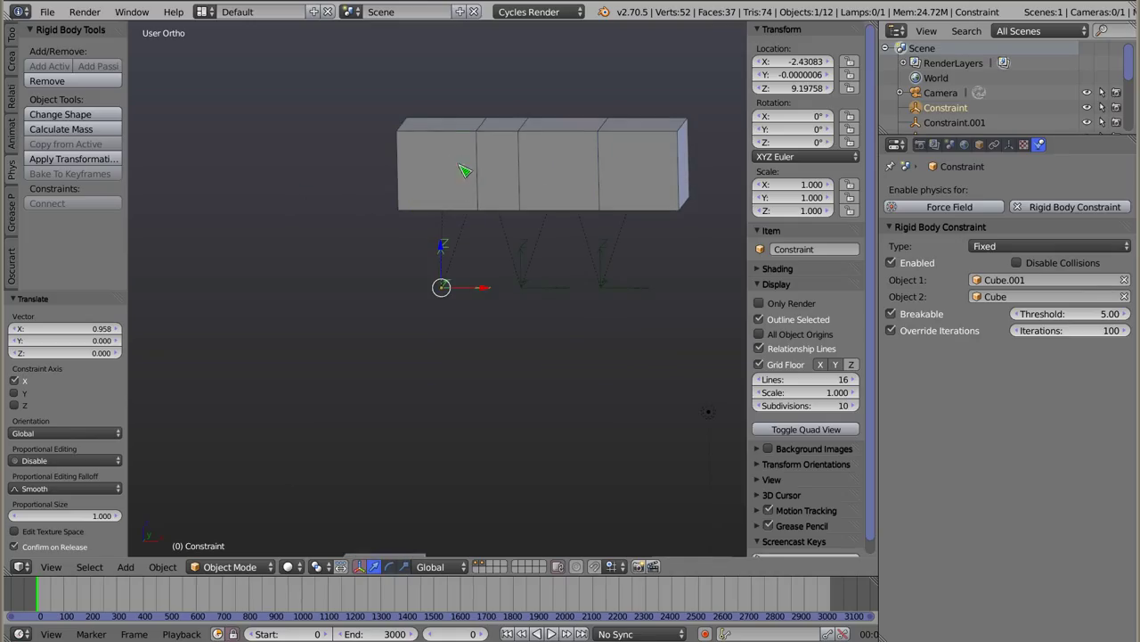
left_click_drag(1069, 314, 1129, 313)
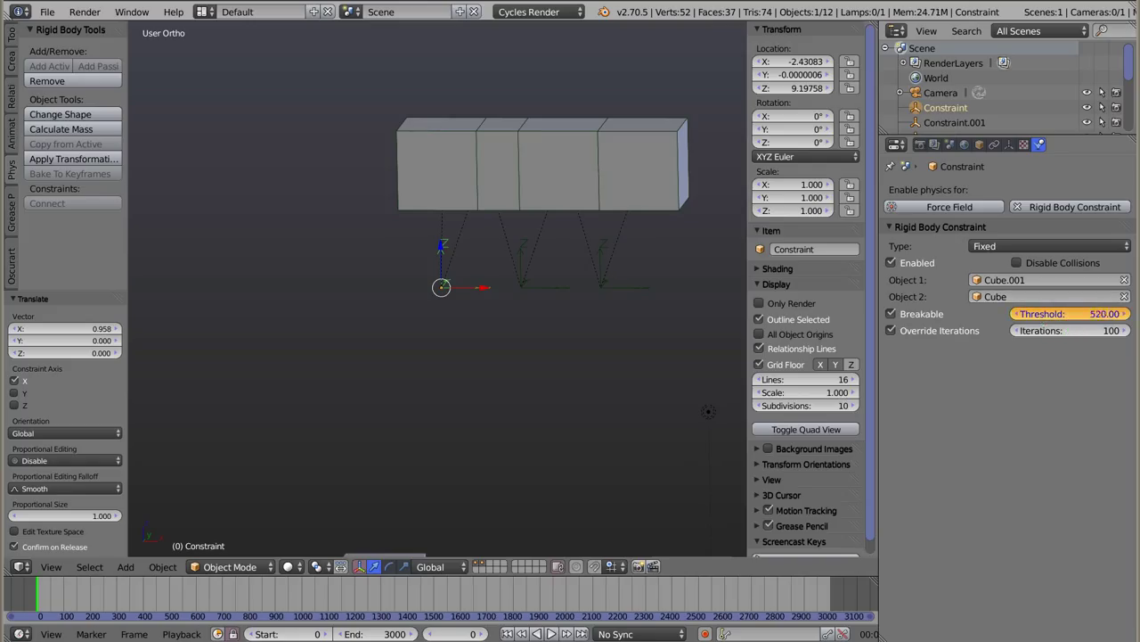
left_click_drag(1125, 313, 1130, 314)
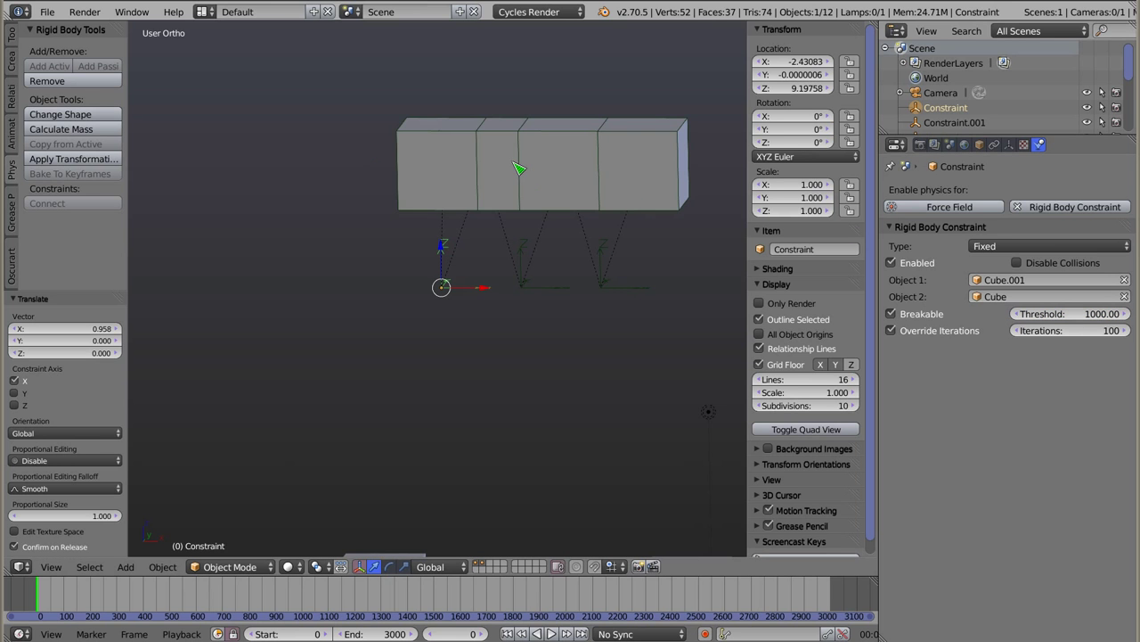
- Replay the drop twice from frame 0, then reselect the left Constraint after checking Constraint.001
key("alt+a")
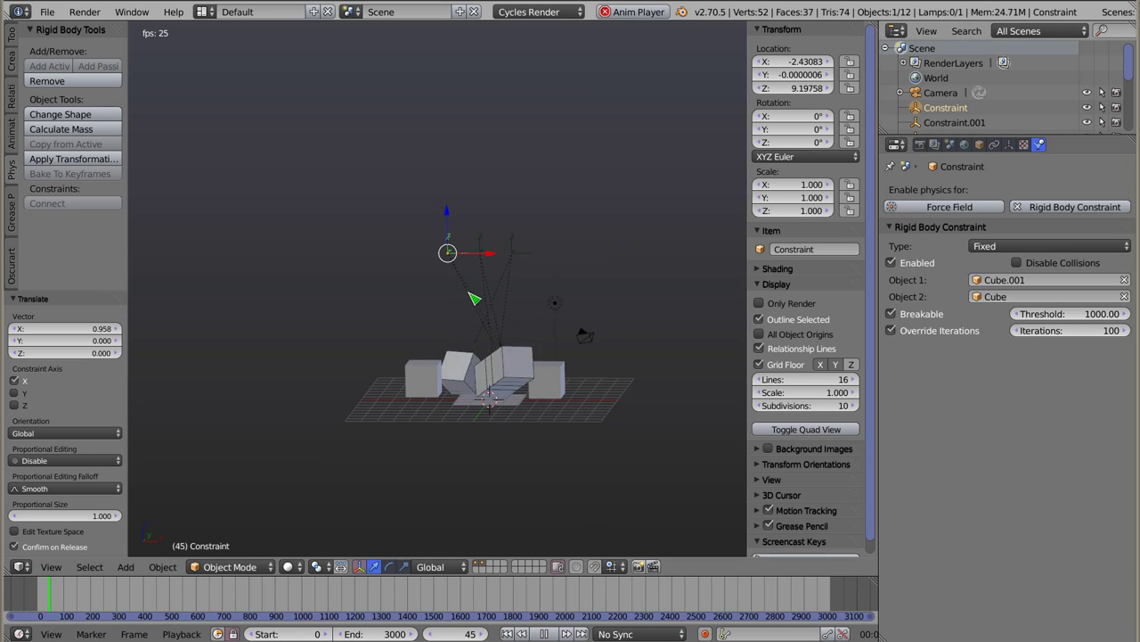
key("shift+Left")
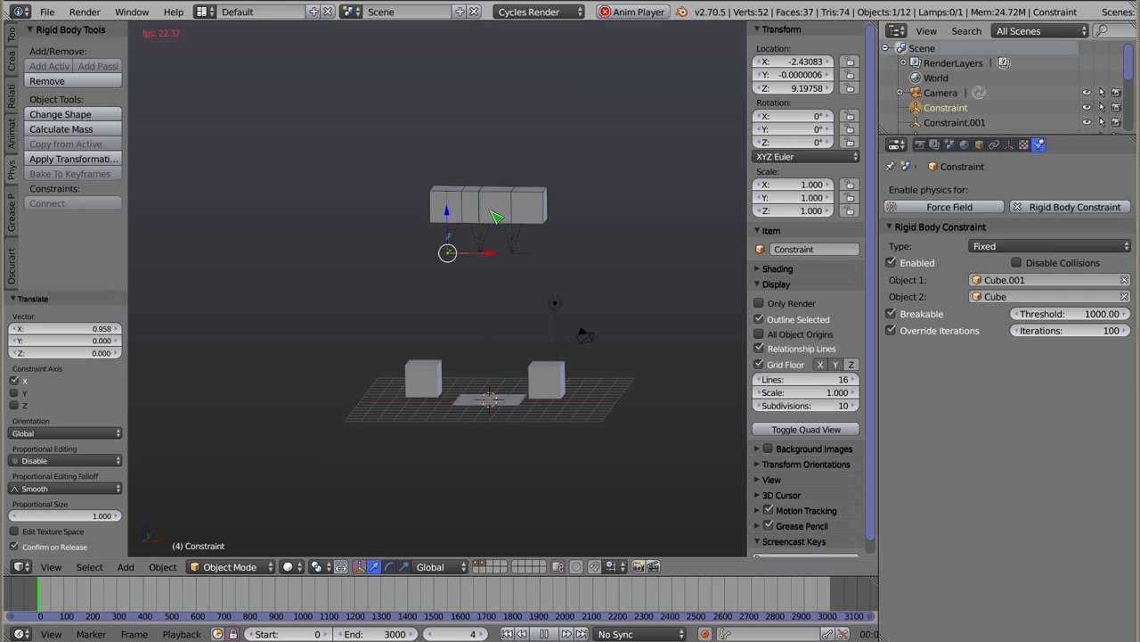
key("Escape")
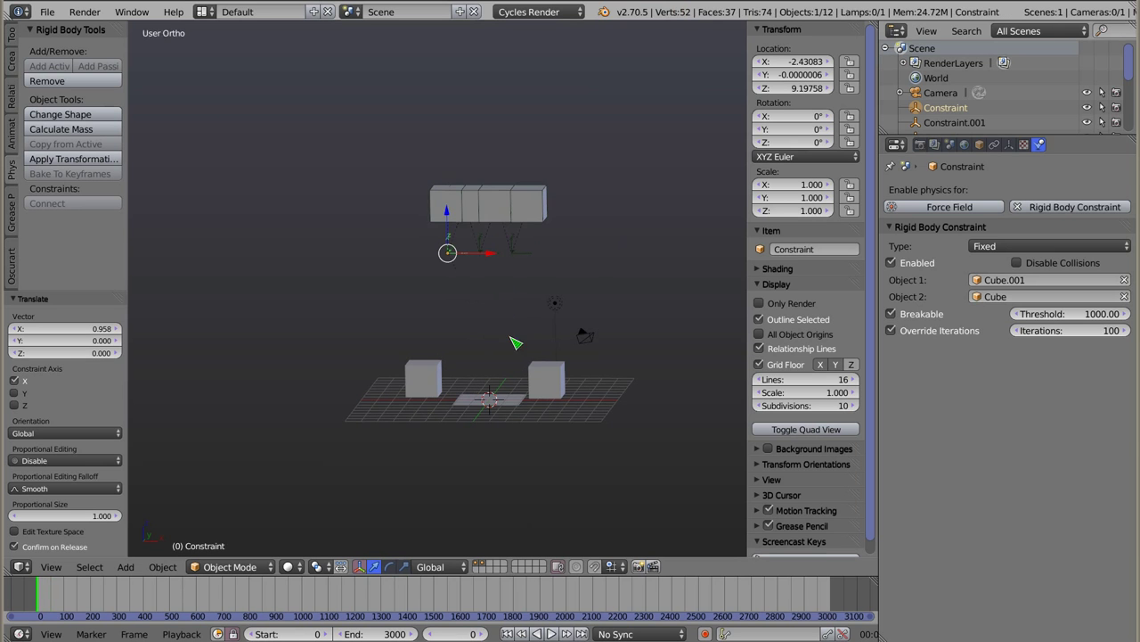
key("alt+a")
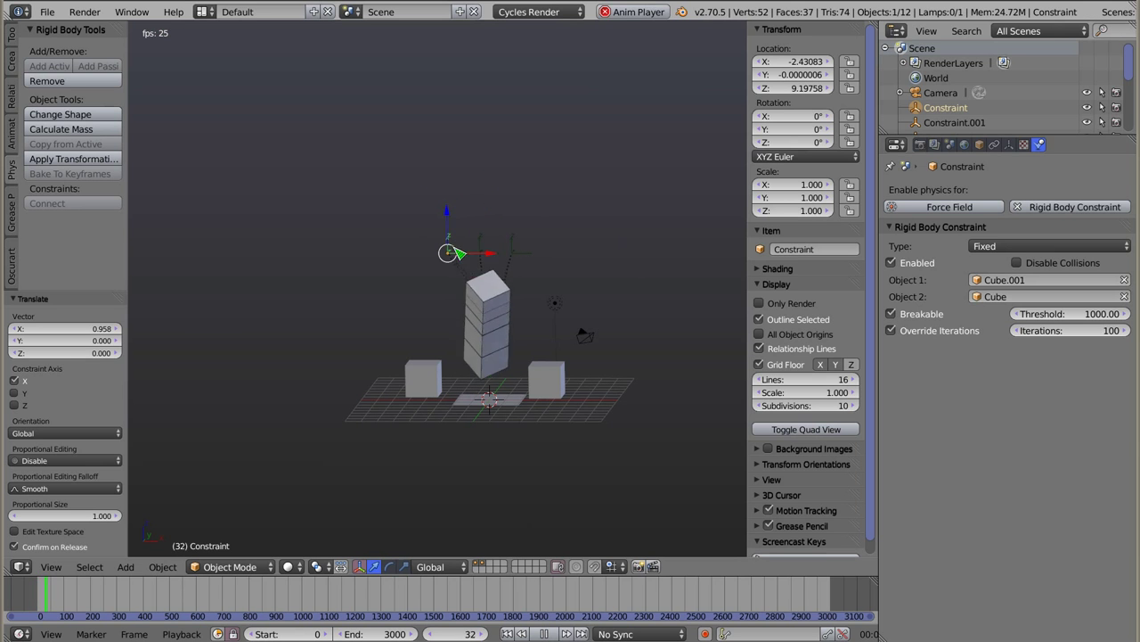
key("Escape")
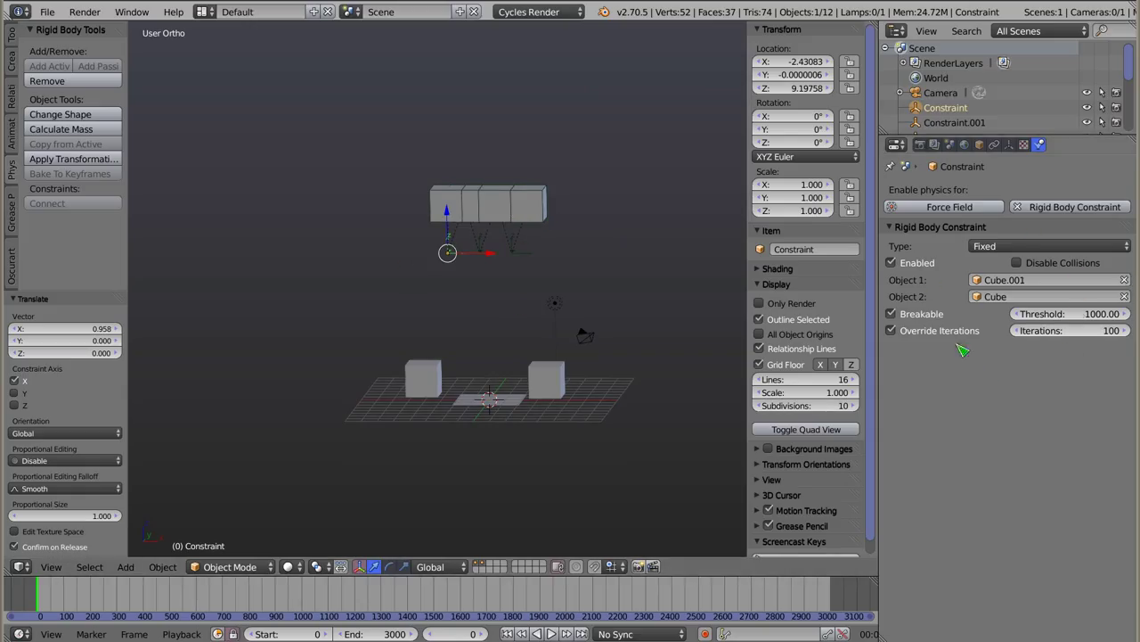
right_click(481, 254)
right_click(451, 249)
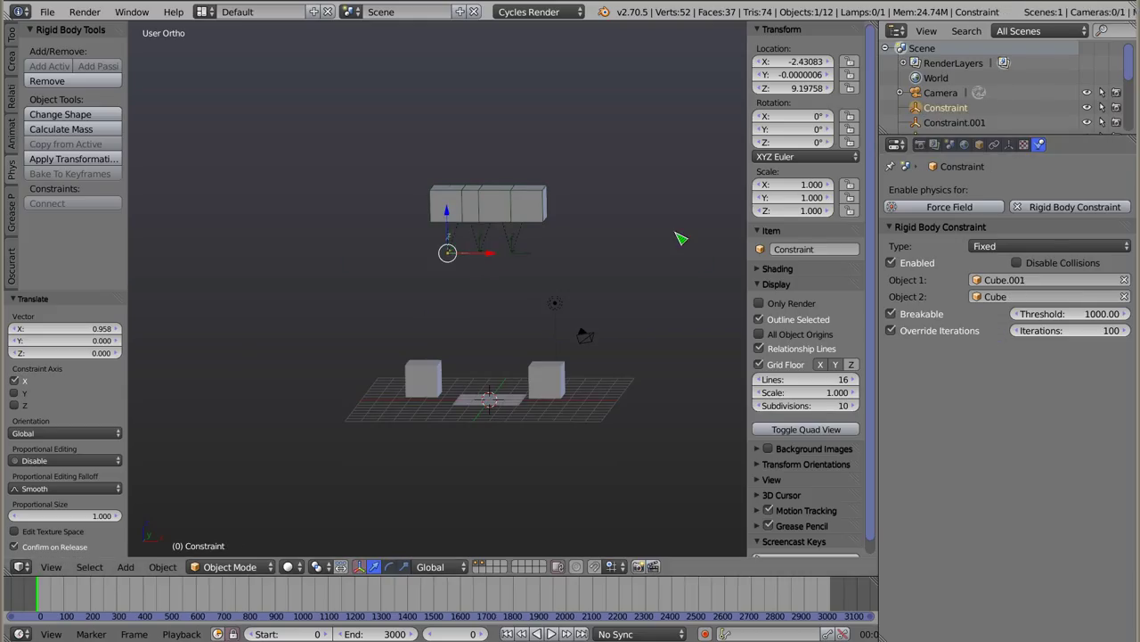